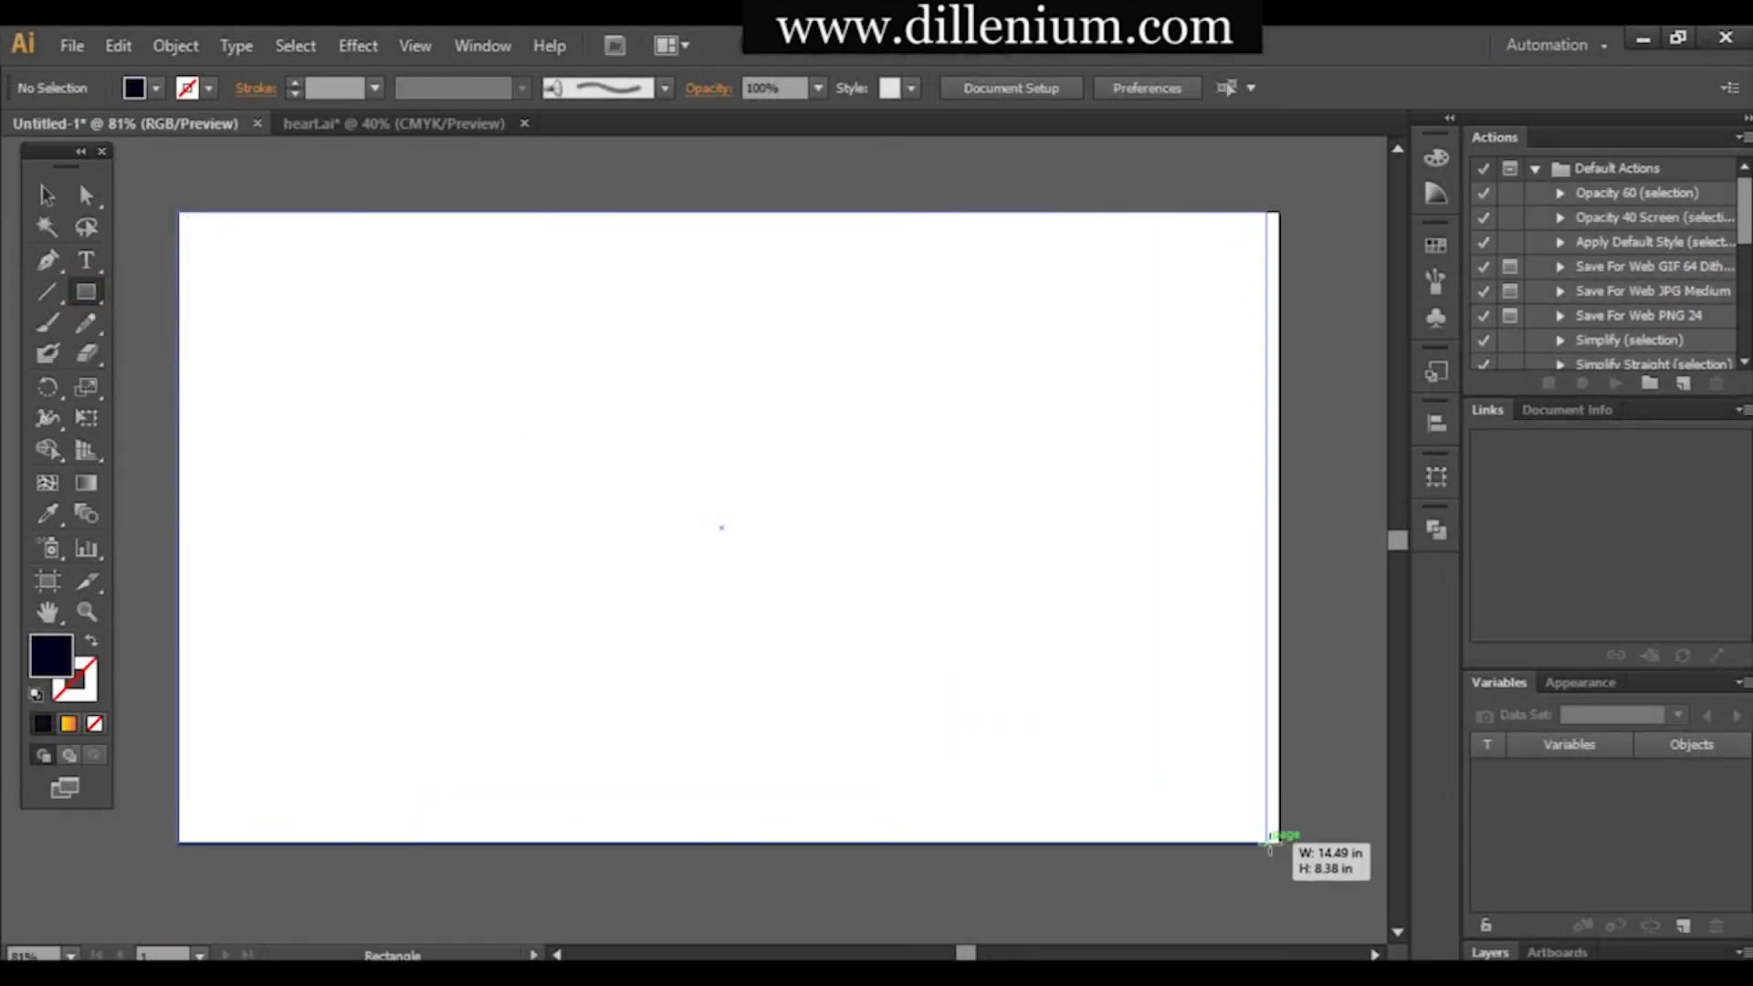
# Switch to the Selection tool and deselect the navy background rectangle.
pyautogui.click(47, 194)
pyautogui.click(265, 153)
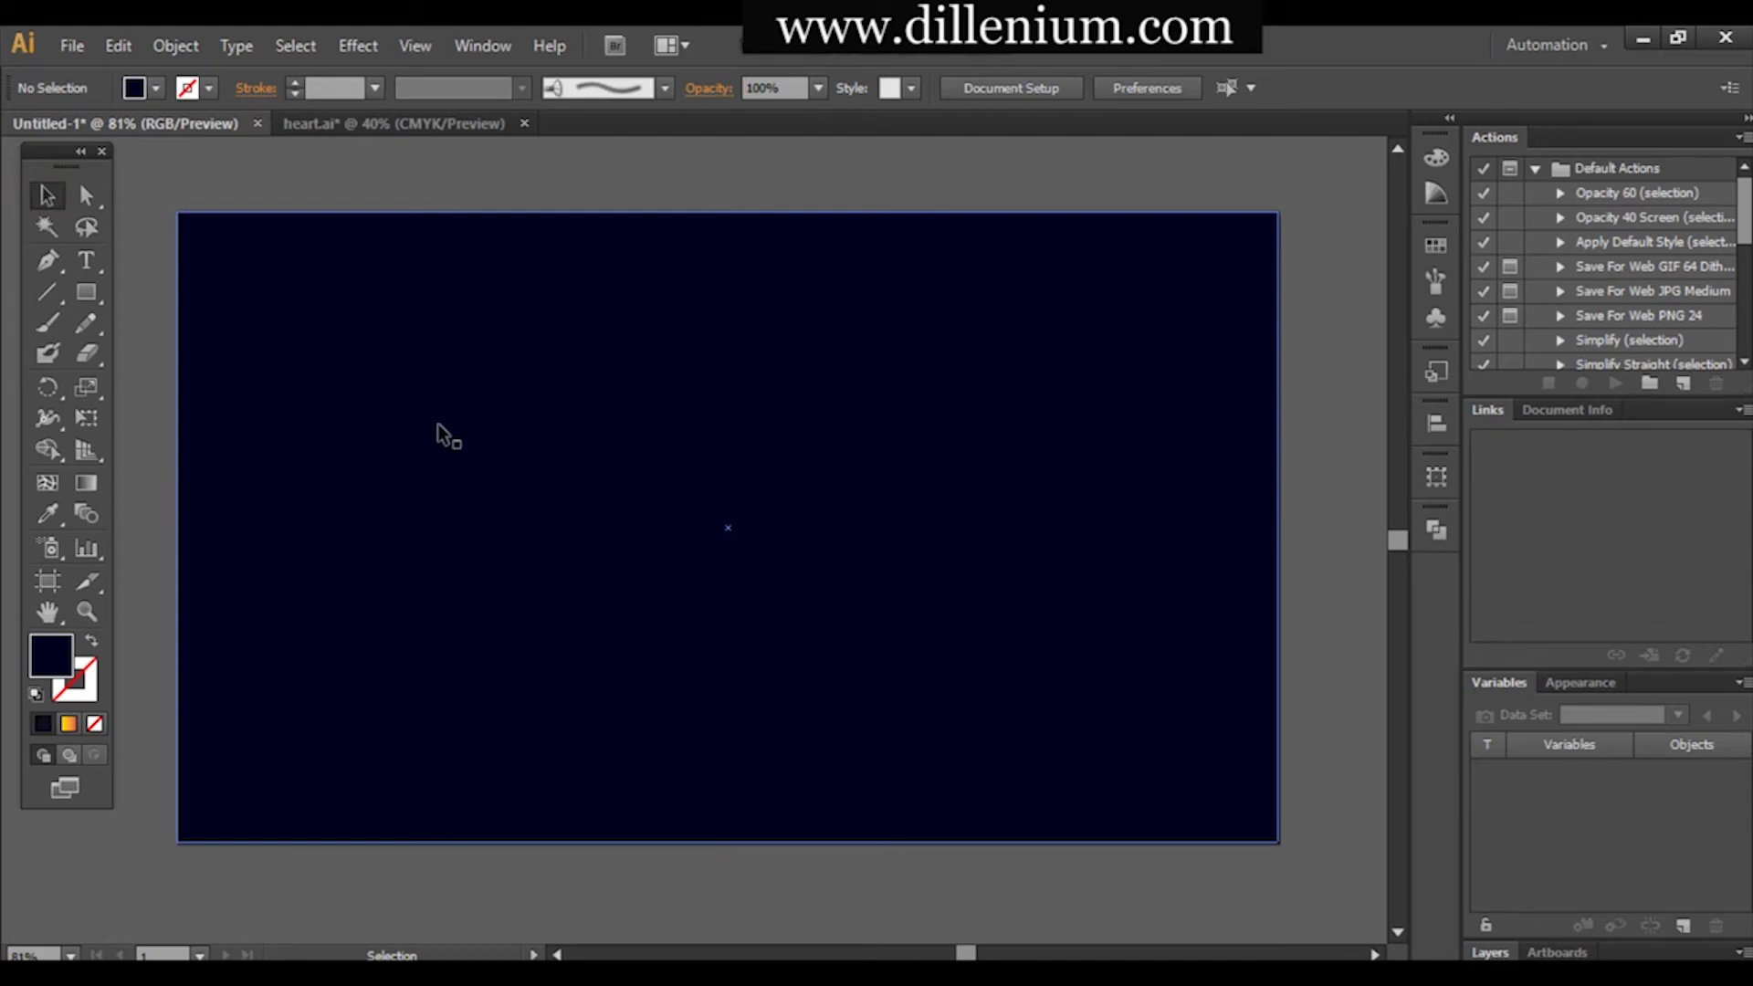
pyautogui.click(437, 425)
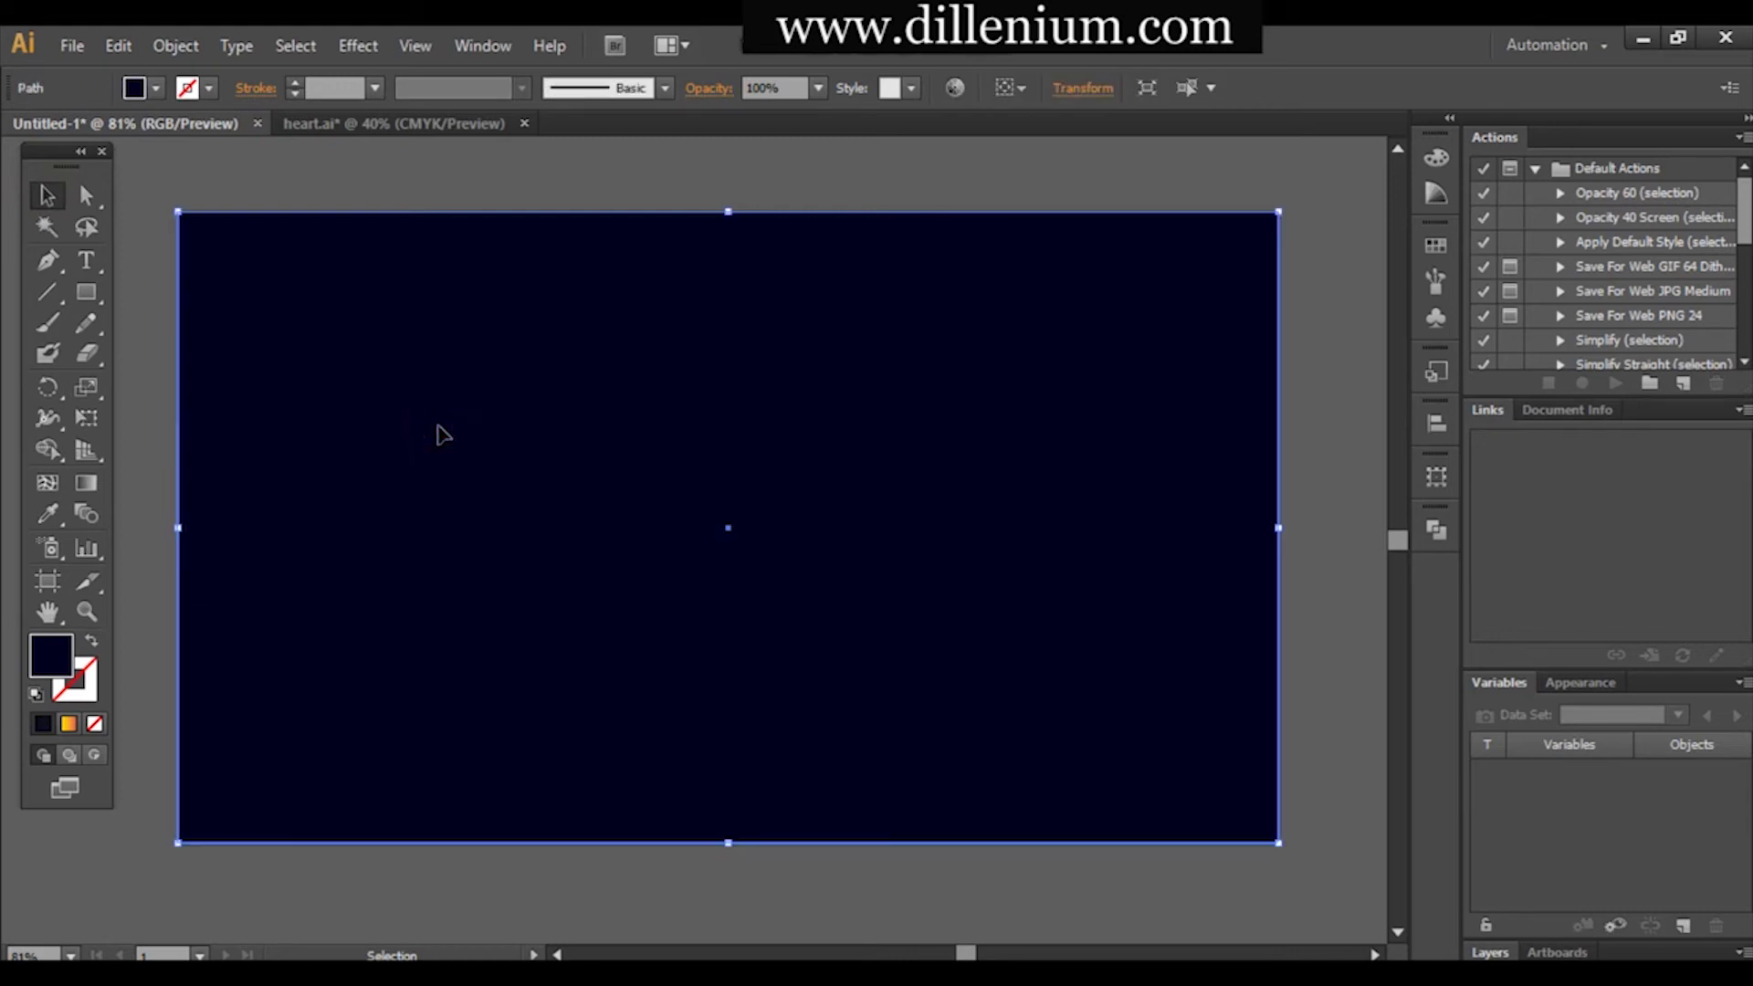
pyautogui.click(137, 87)
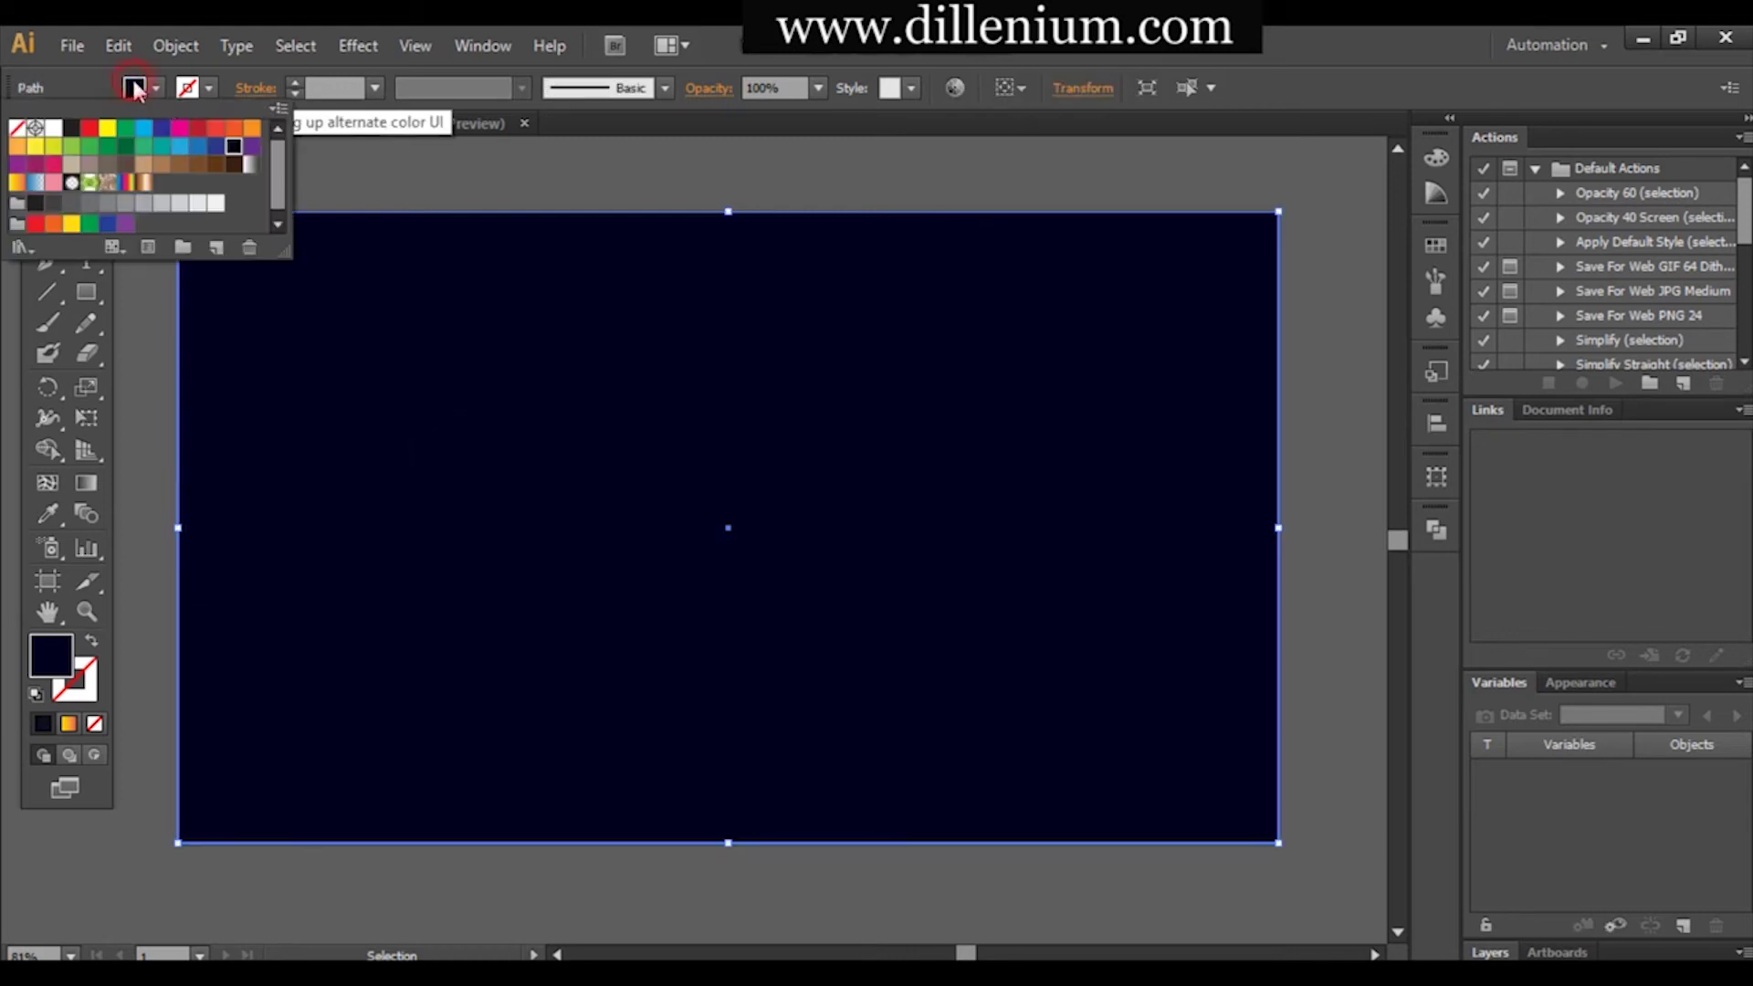
pyautogui.doubleClick(235, 148)
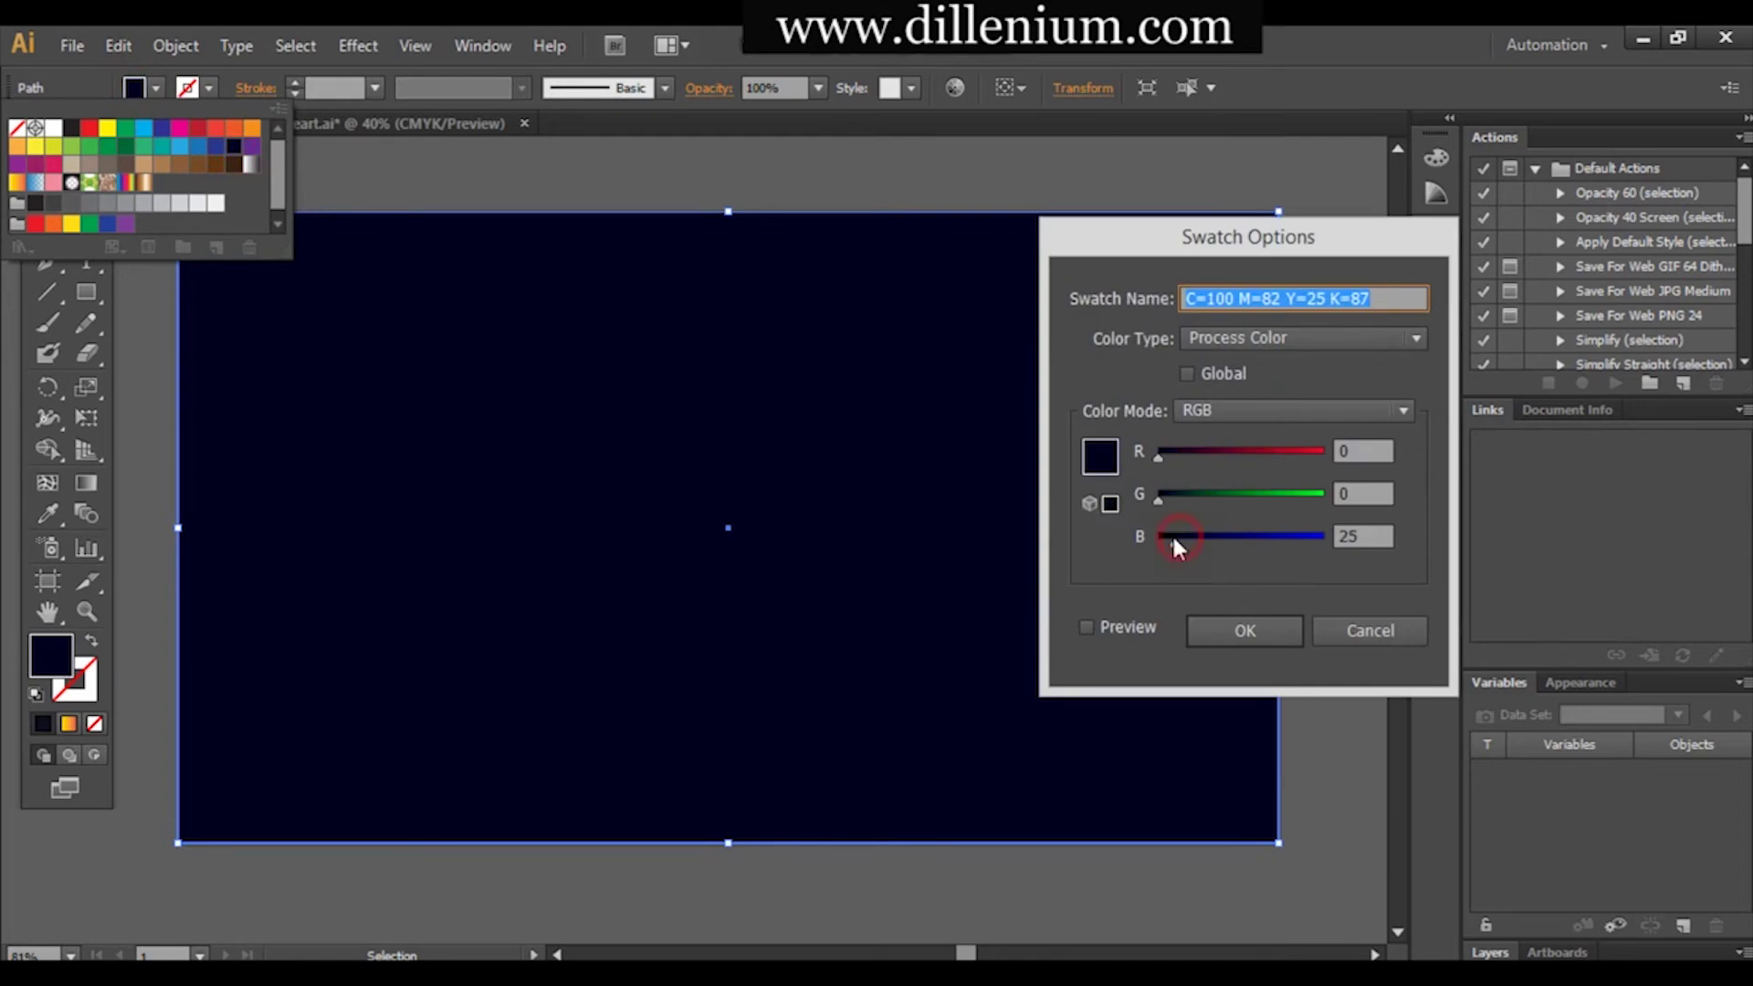
pyautogui.click(1241, 631)
pyautogui.click(1125, 628)
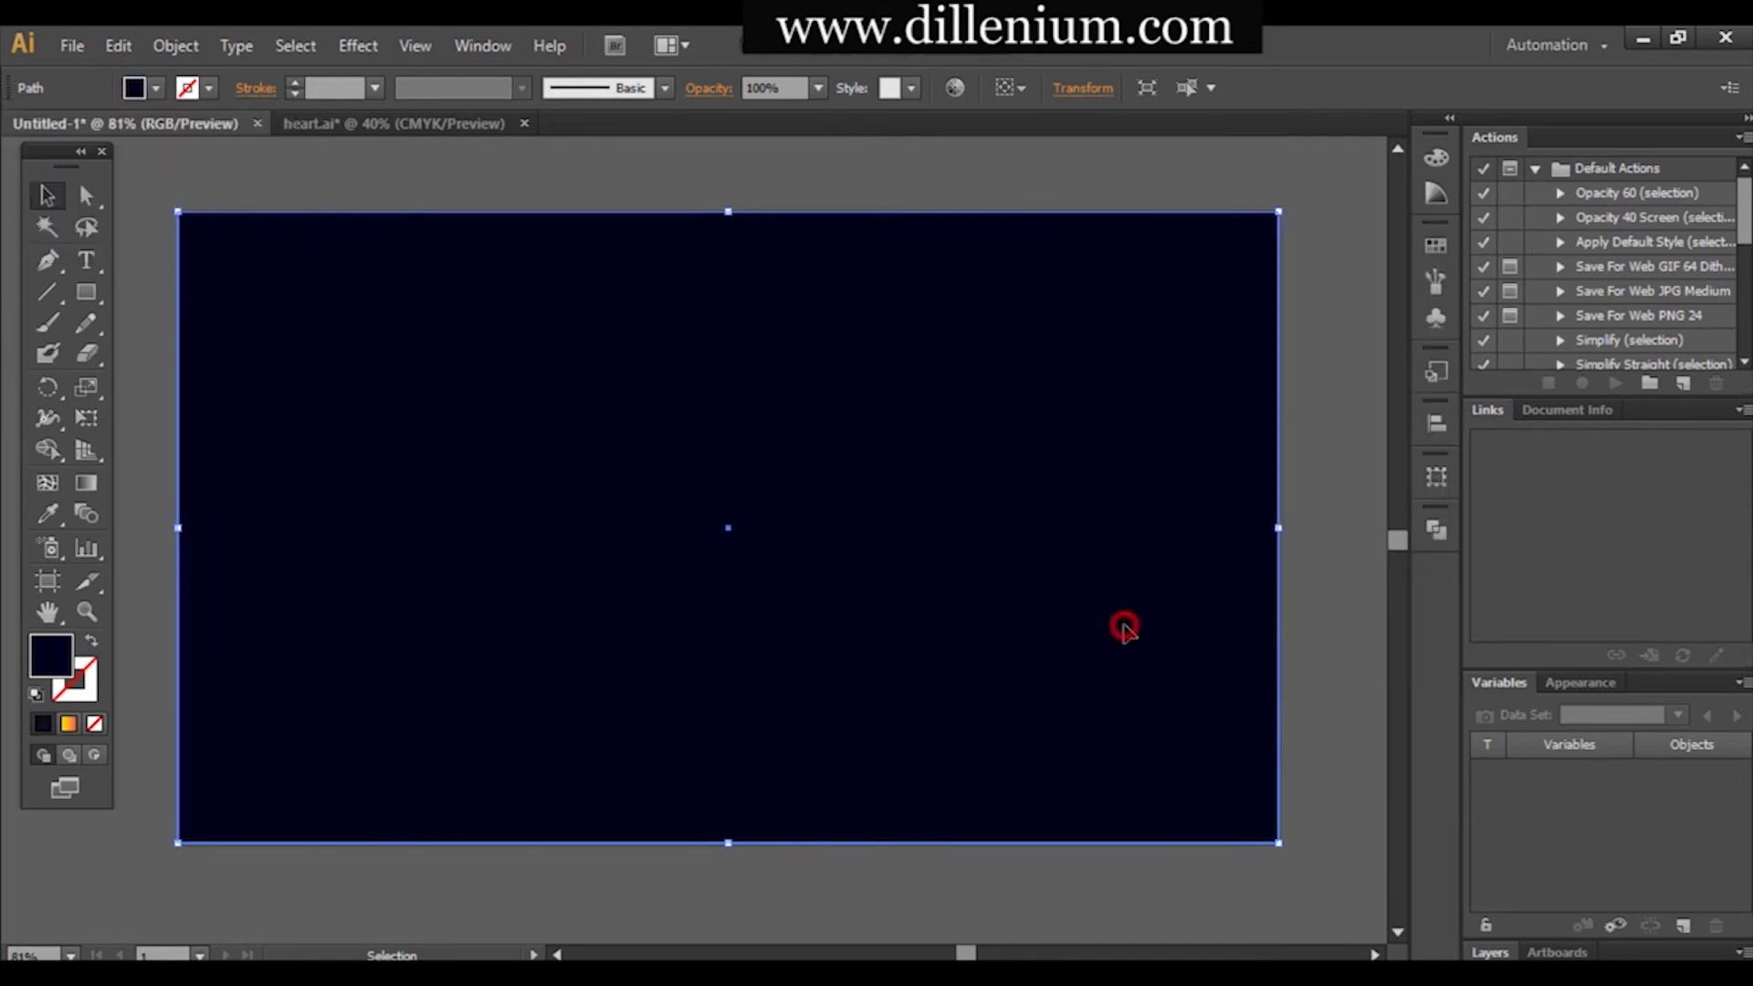
pyautogui.click(1337, 595)
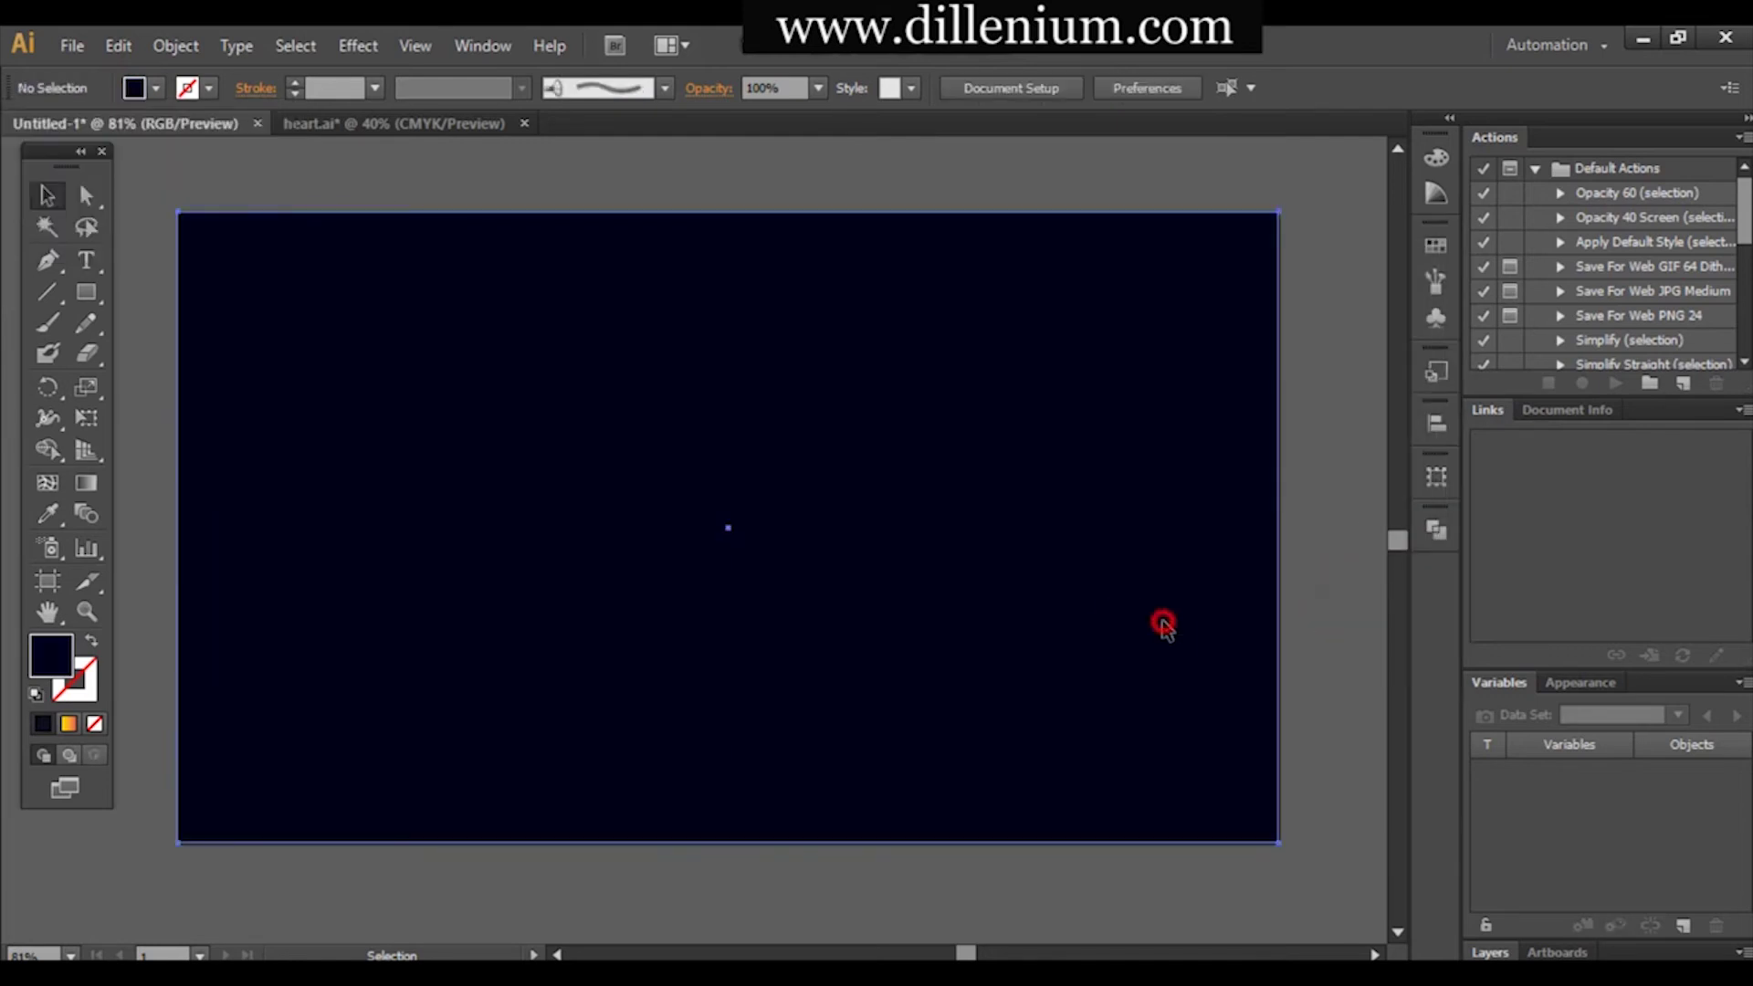
pyautogui.click(1163, 625)
pyautogui.click(1320, 696)
pyautogui.click(1049, 682)
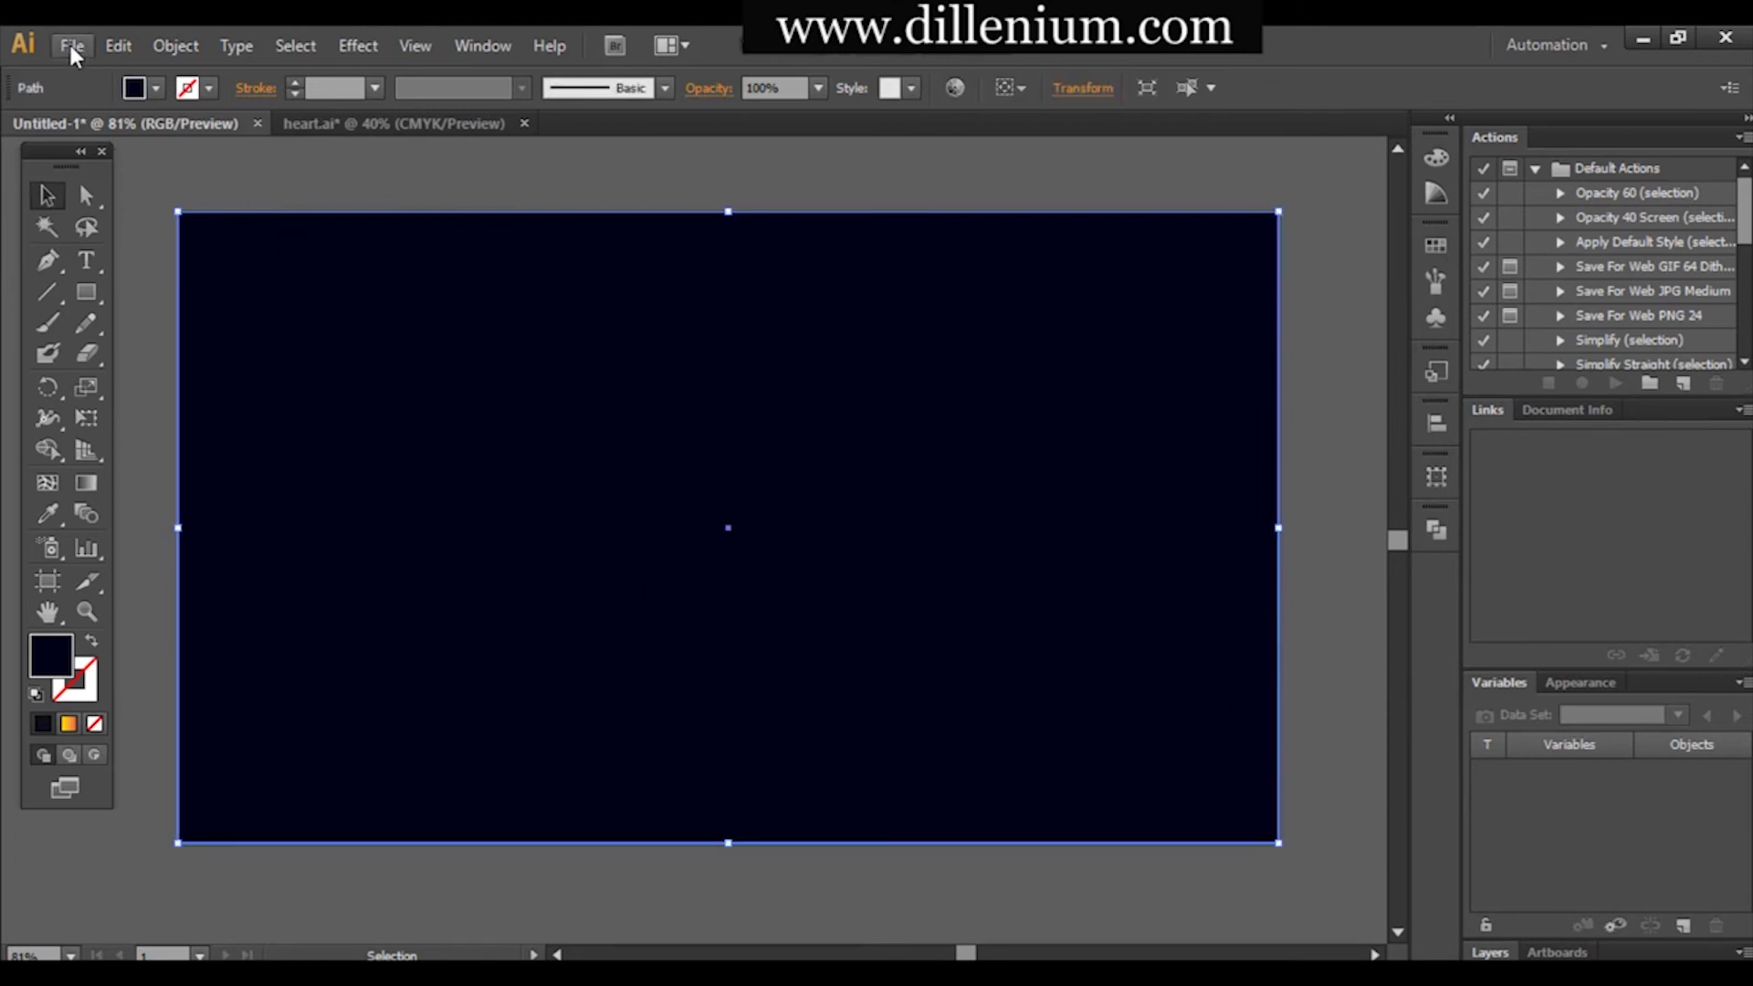
pyautogui.click(70, 50)
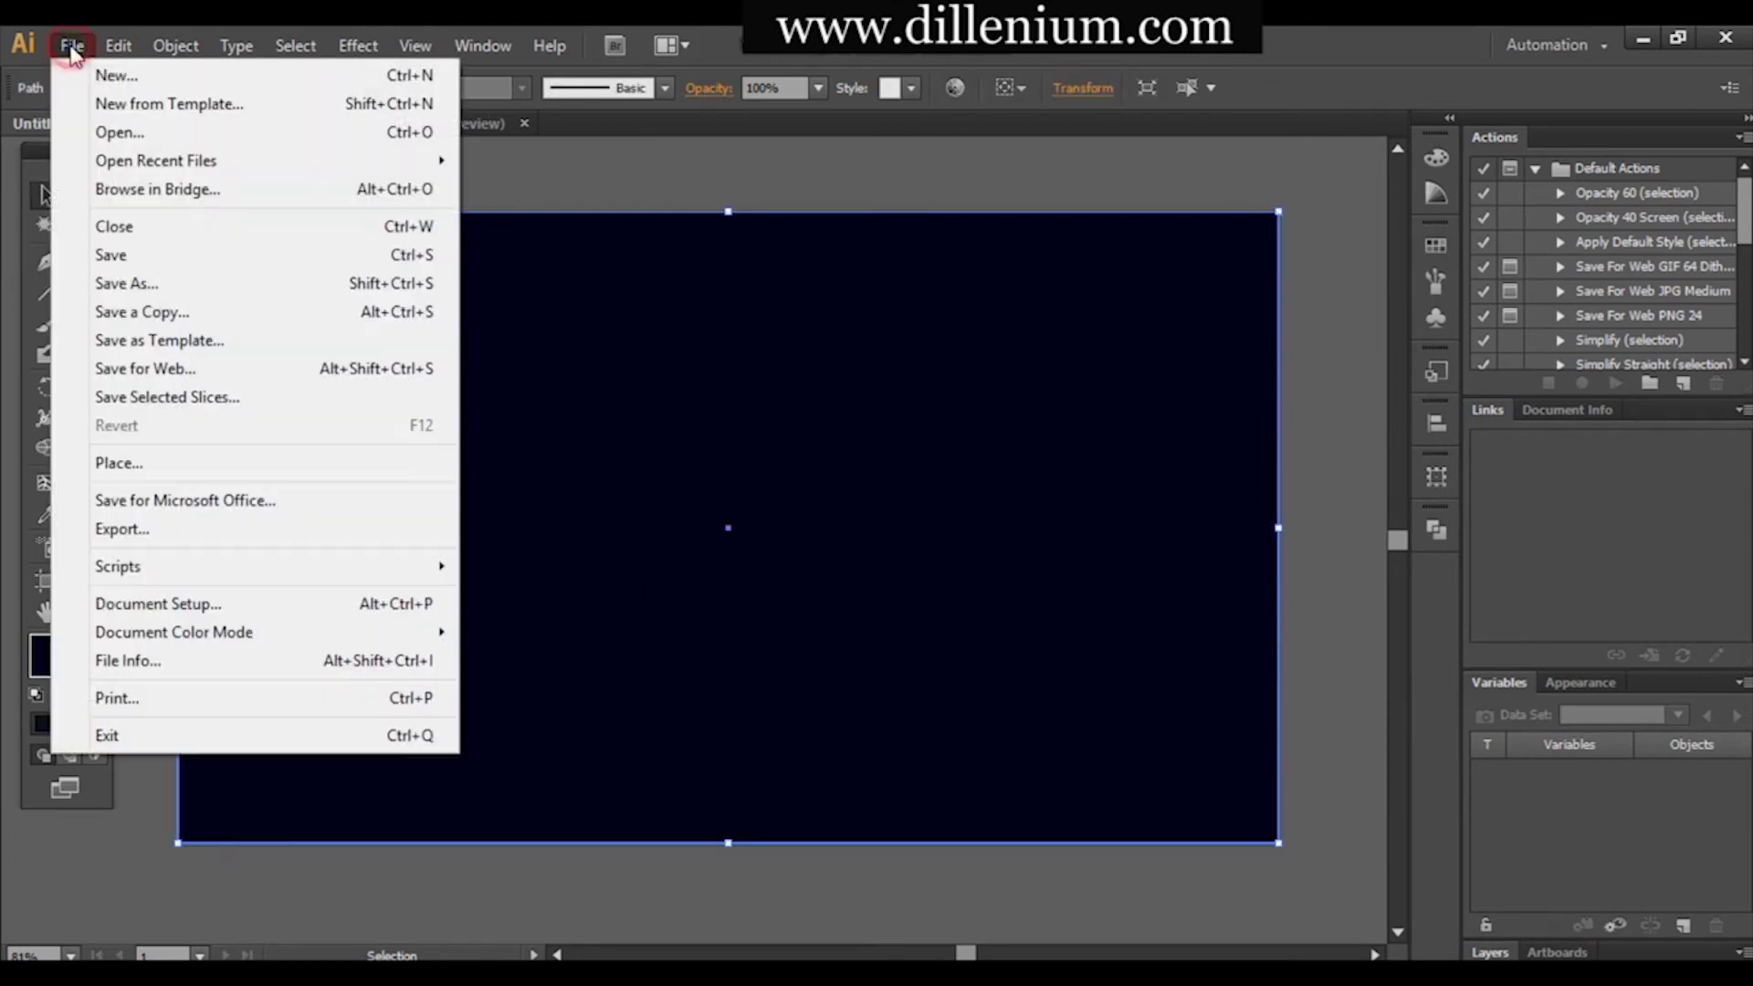
pyautogui.click(157, 634)
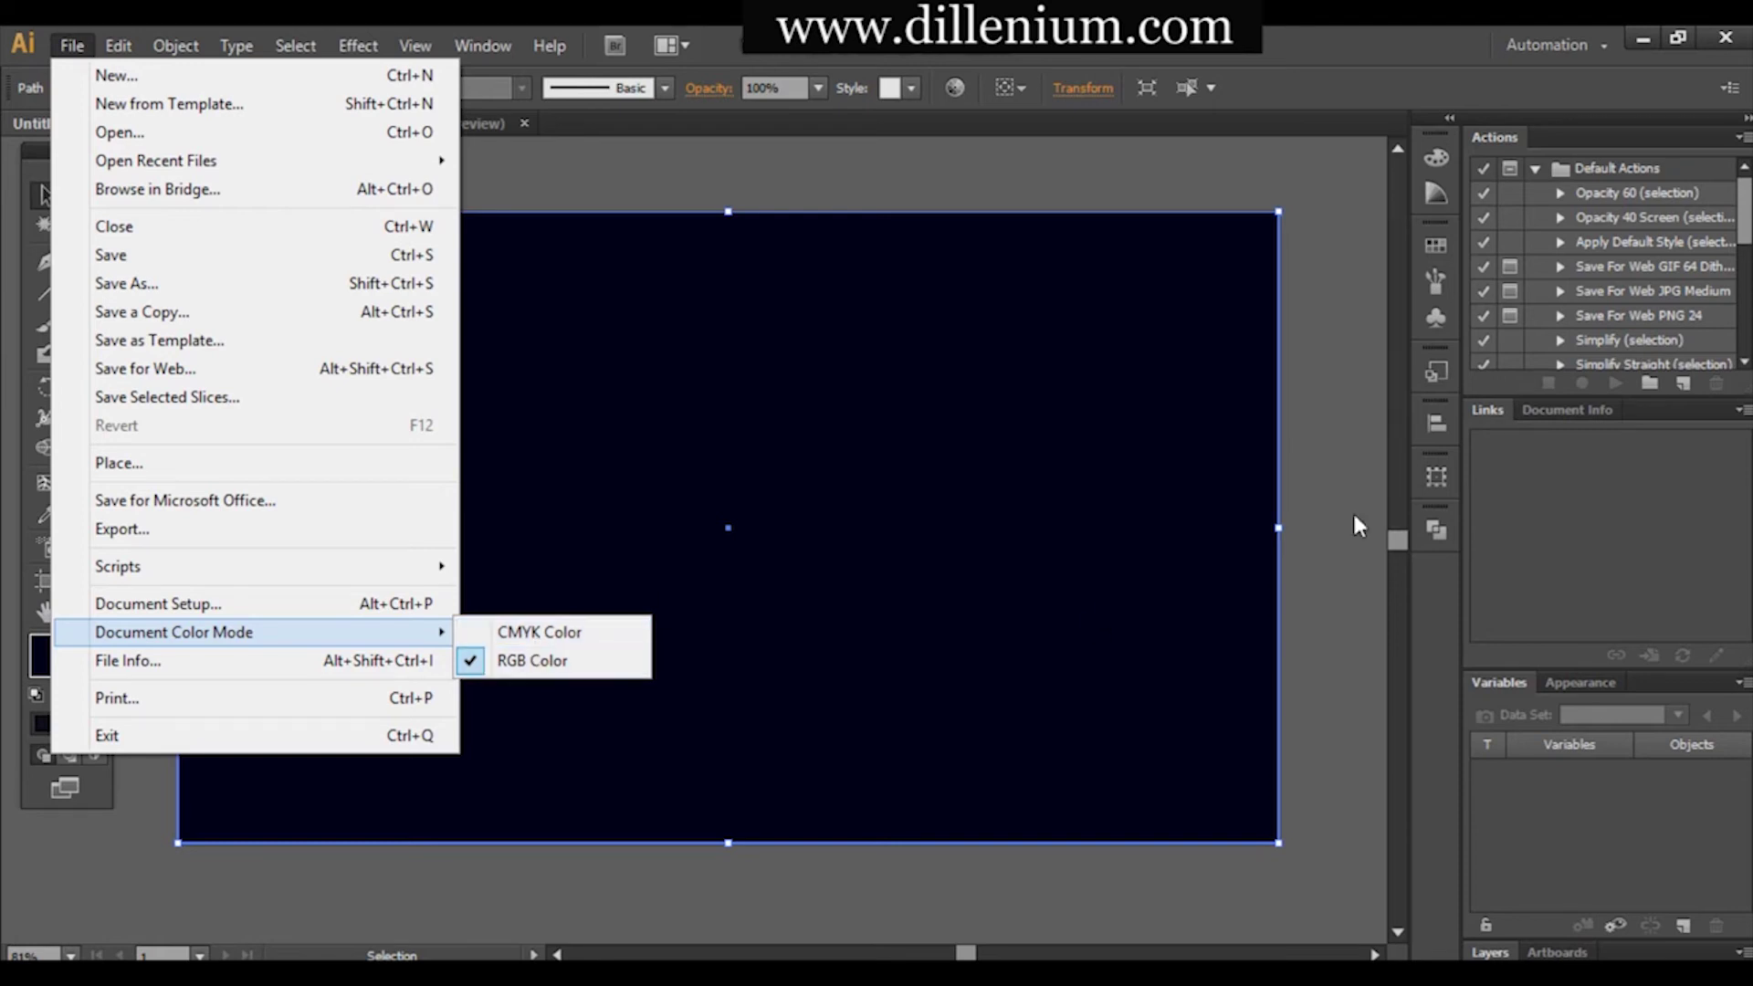
pyautogui.click(1360, 543)
pyautogui.click(963, 579)
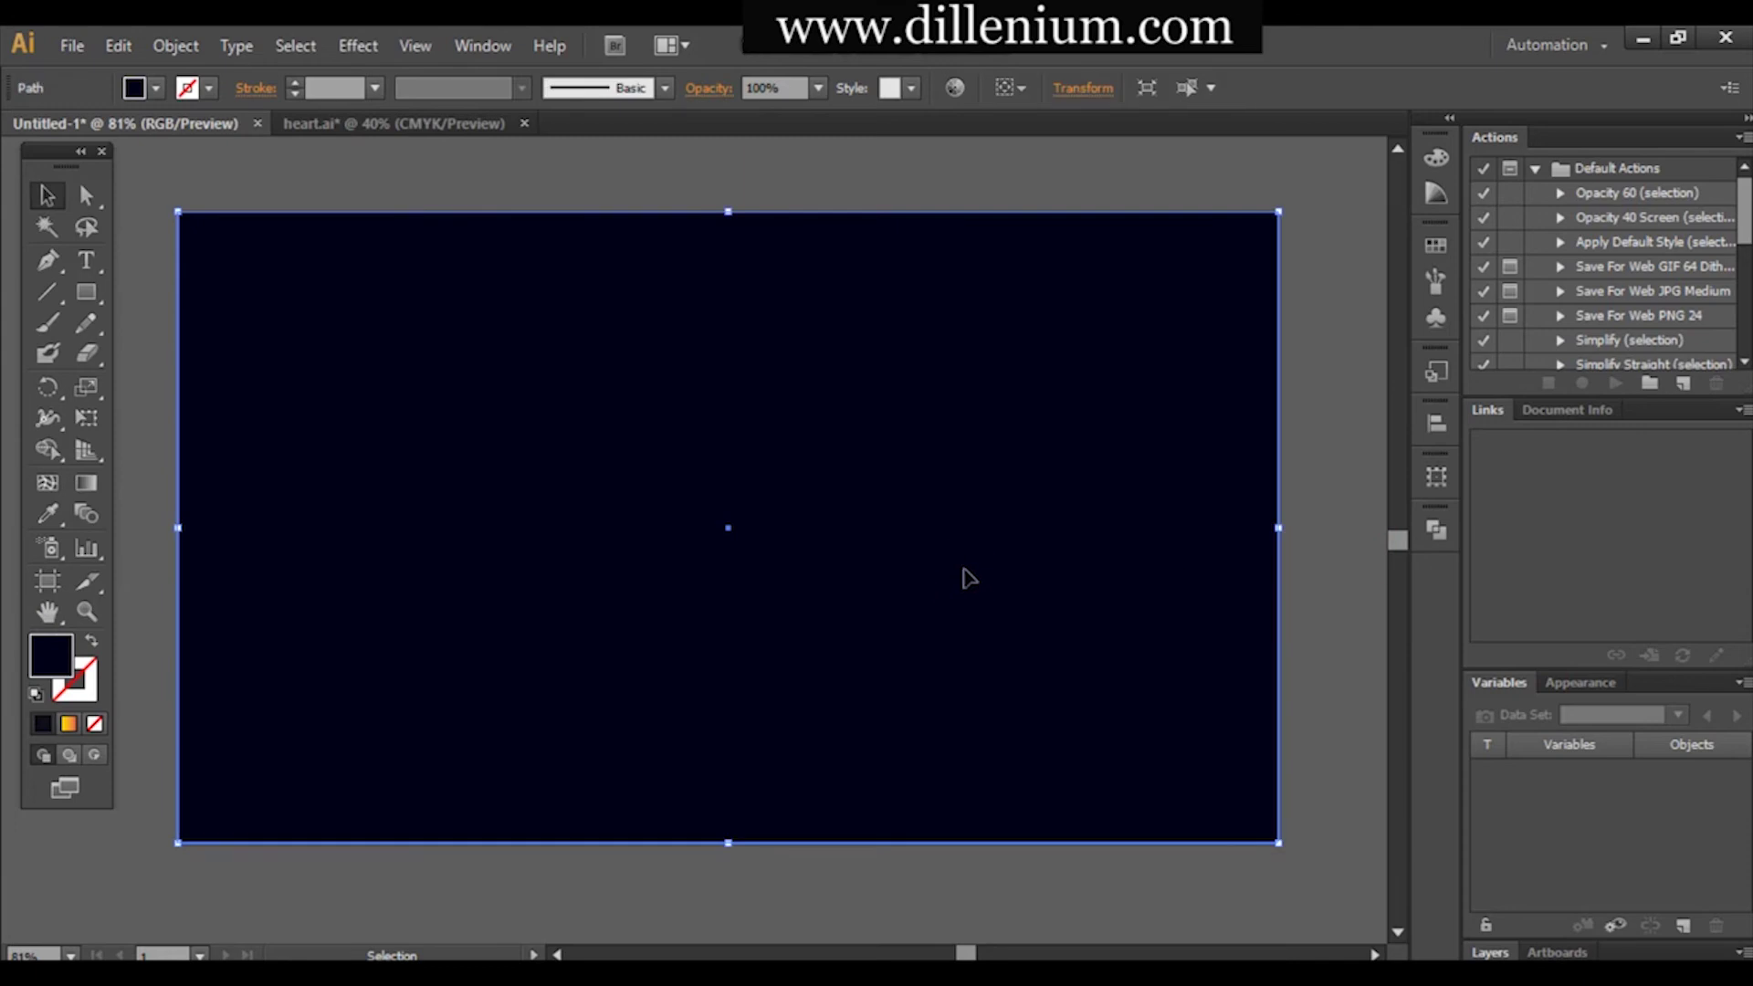
pyautogui.hotkey('ctrl', '2')
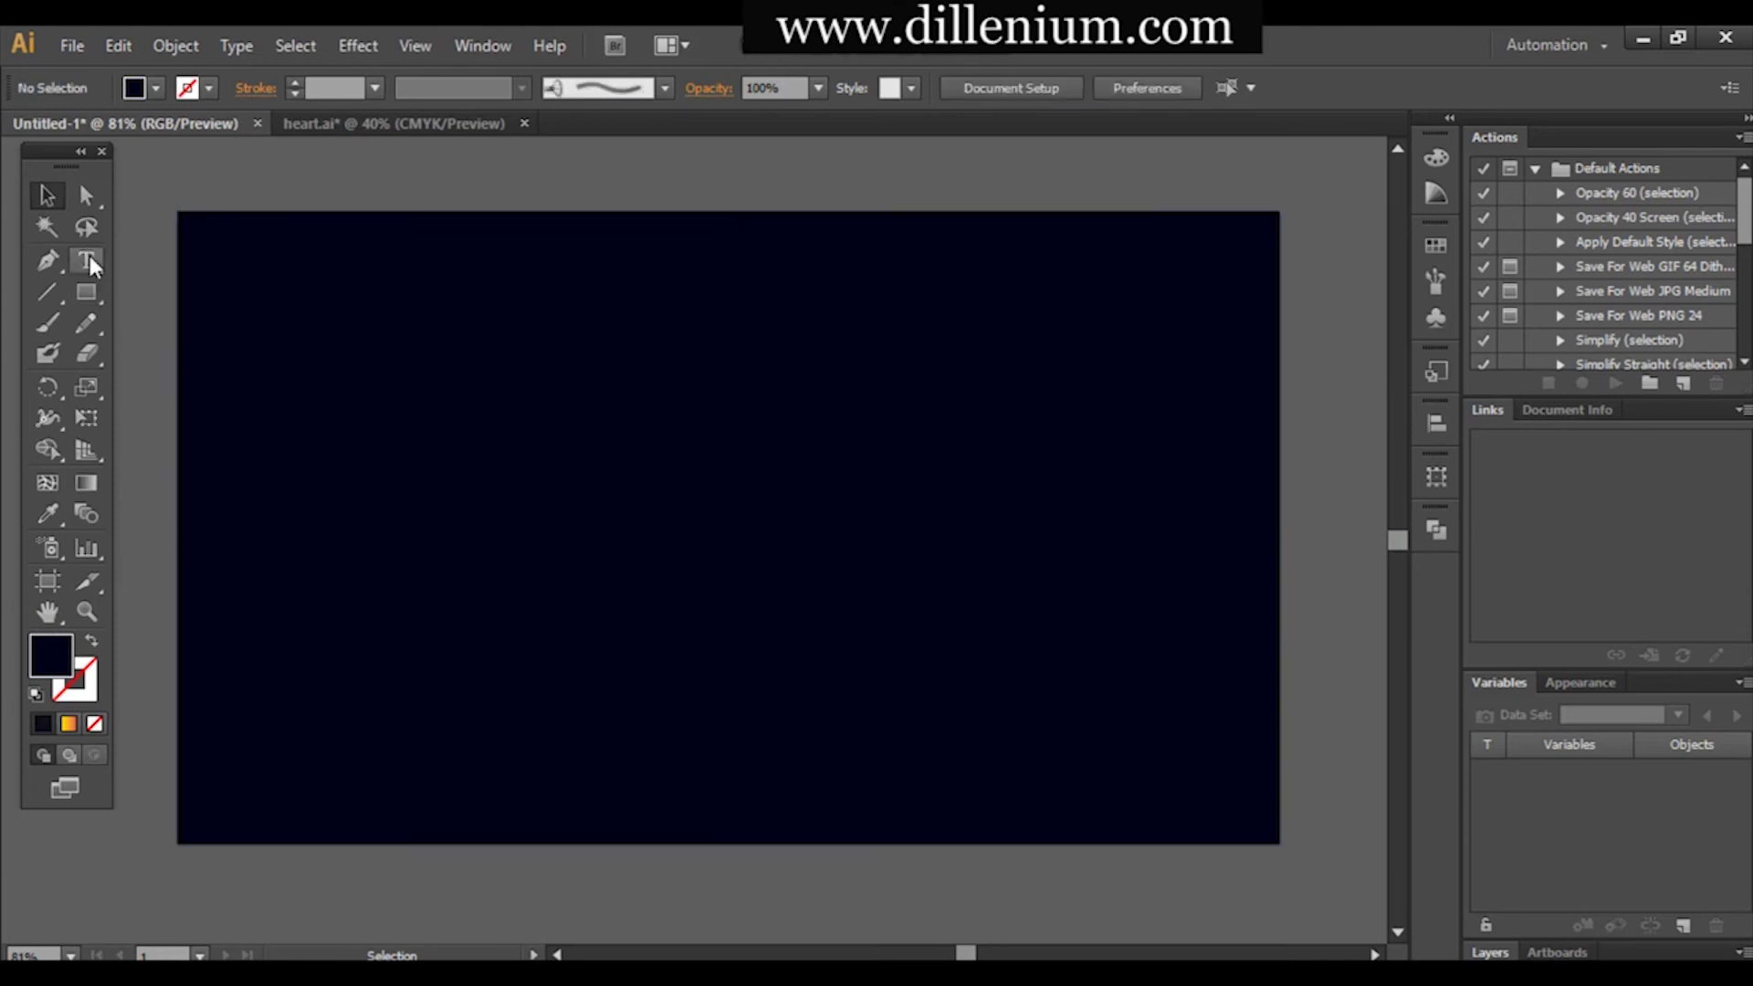
# Draw an eight-sided polygon on the artboard with the Polygon tool.
pyautogui.click(87, 294)
pyautogui.moveTo(89, 306); pyautogui.dragTo(283, 389)
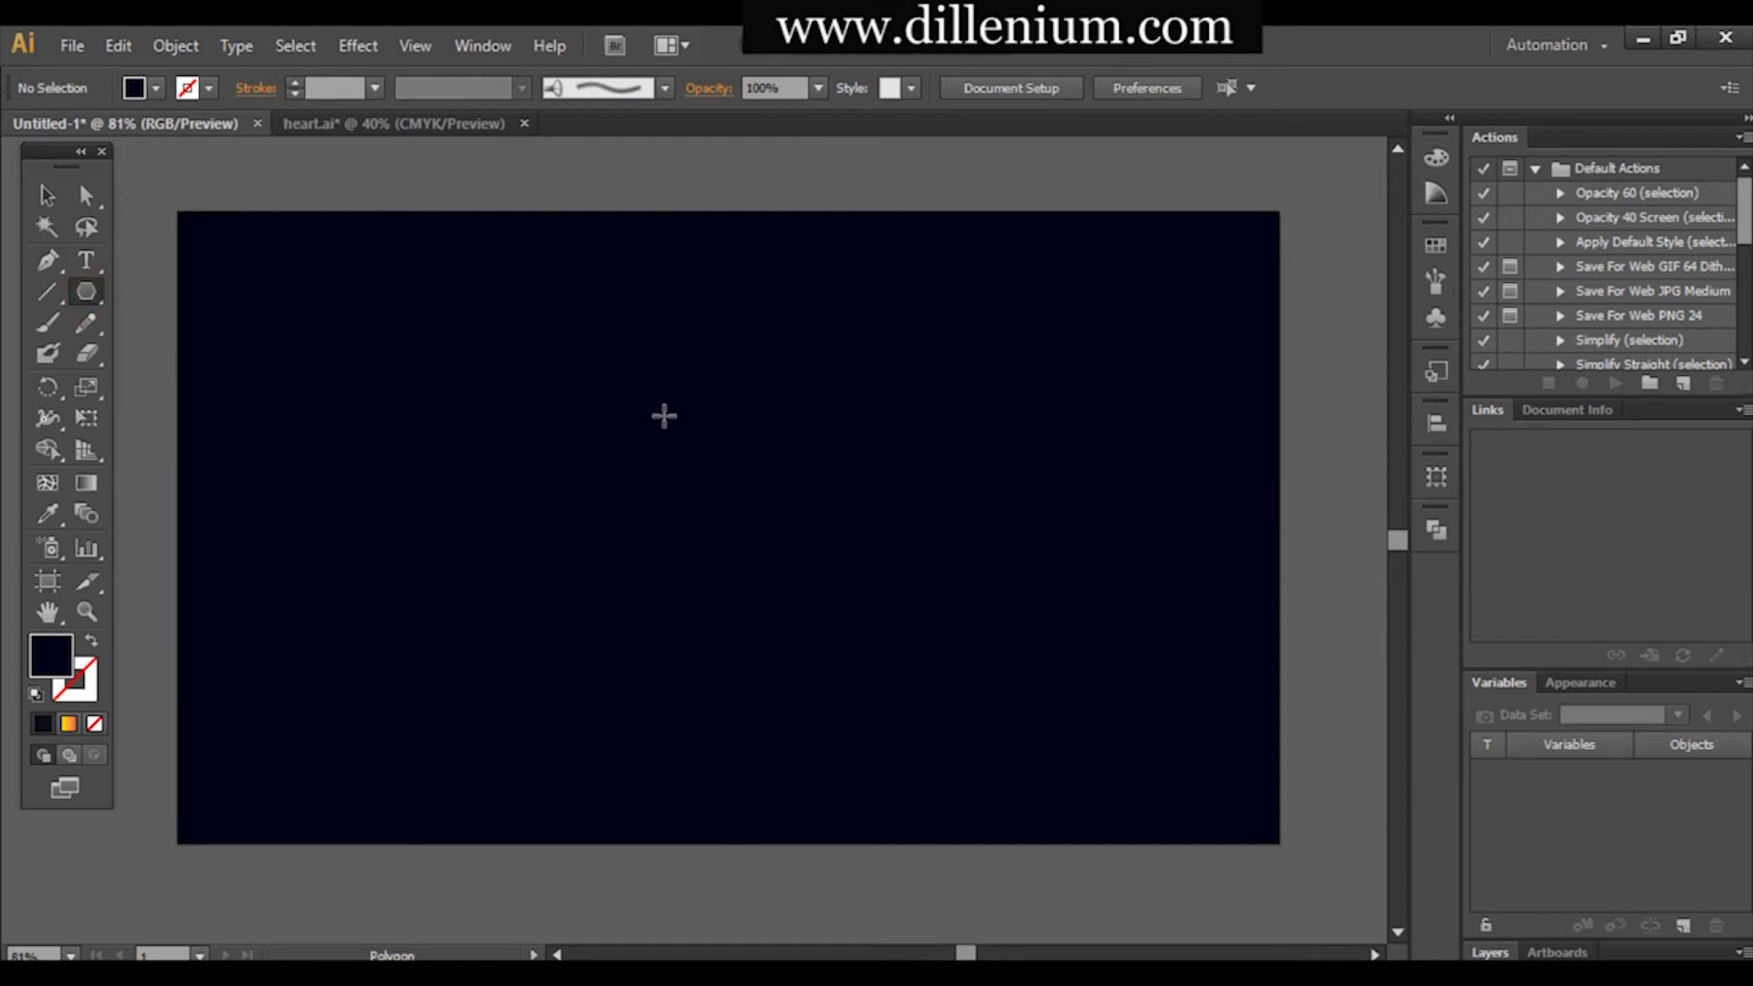
pyautogui.moveTo(758, 384); pyautogui.dragTo(638, 552)
pyautogui.click(639, 551)
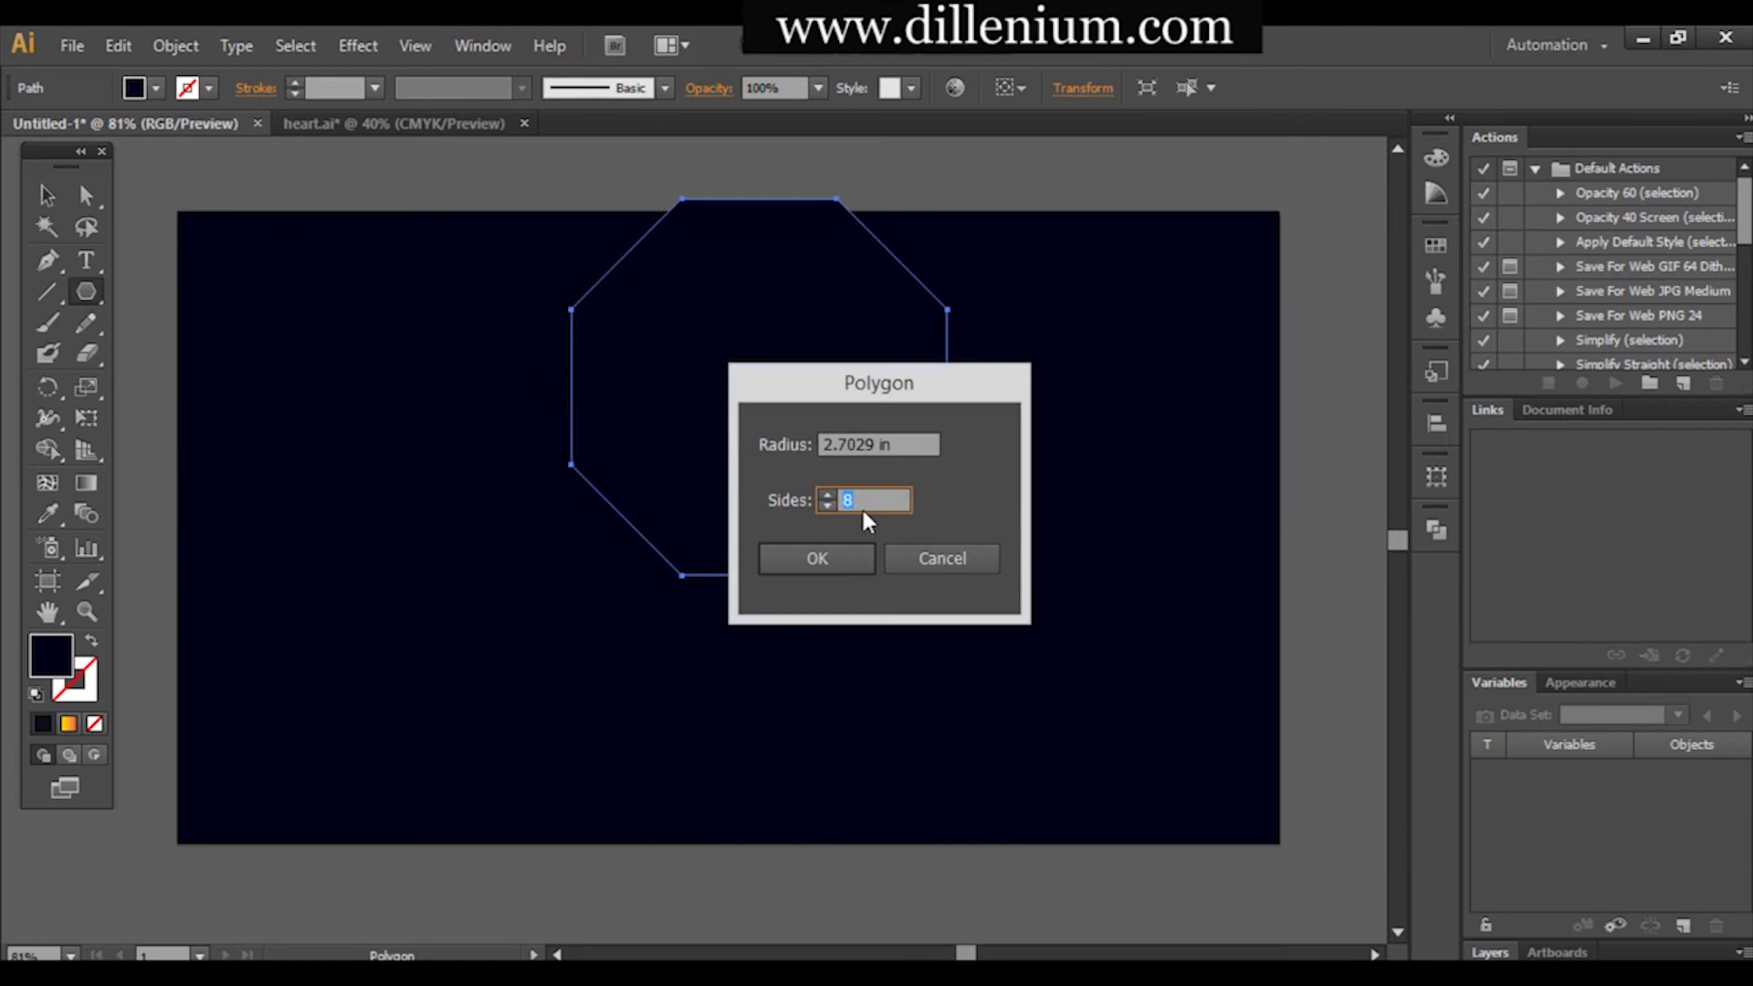
pyautogui.click(791, 555)
# Delete the extra octagon near the artboard top and select the remaining one.
pyautogui.click(49, 187)
pyautogui.click(786, 245)
pyautogui.press('Delete')
pyautogui.moveTo(788, 247); pyautogui.dragTo(551, 645)
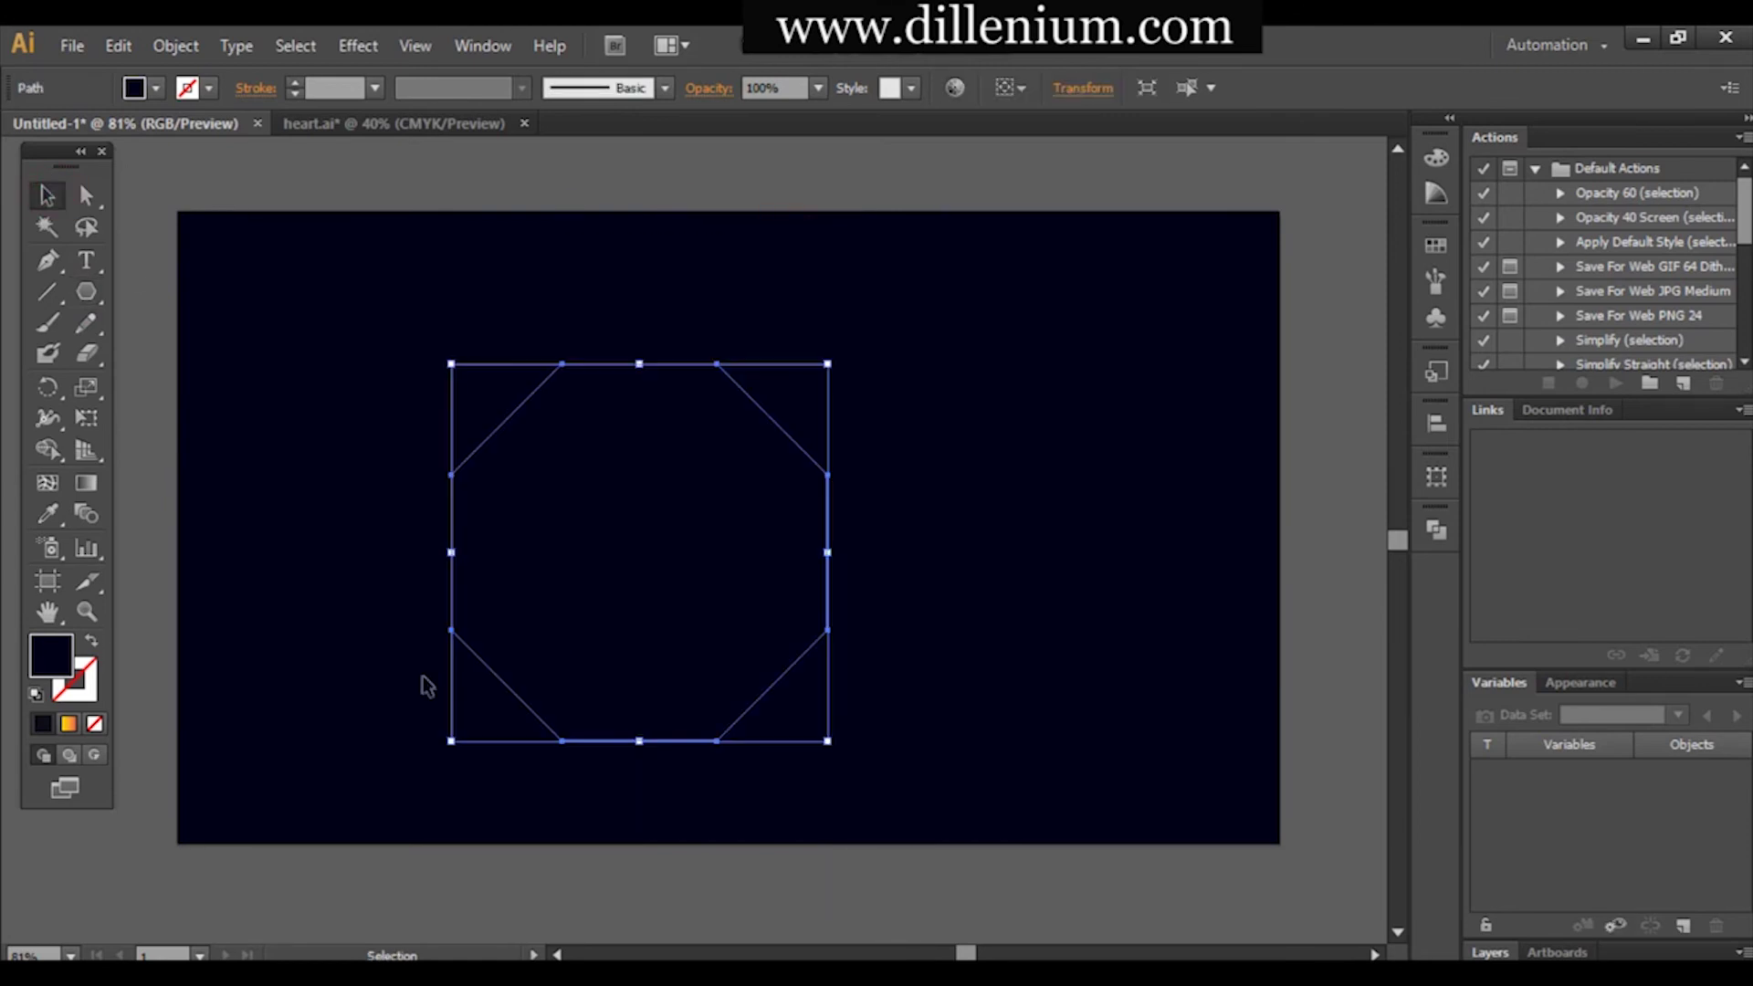
# Set the octagon's fill to None and its stroke to white.
pyautogui.click(156, 88)
pyautogui.click(55, 133)
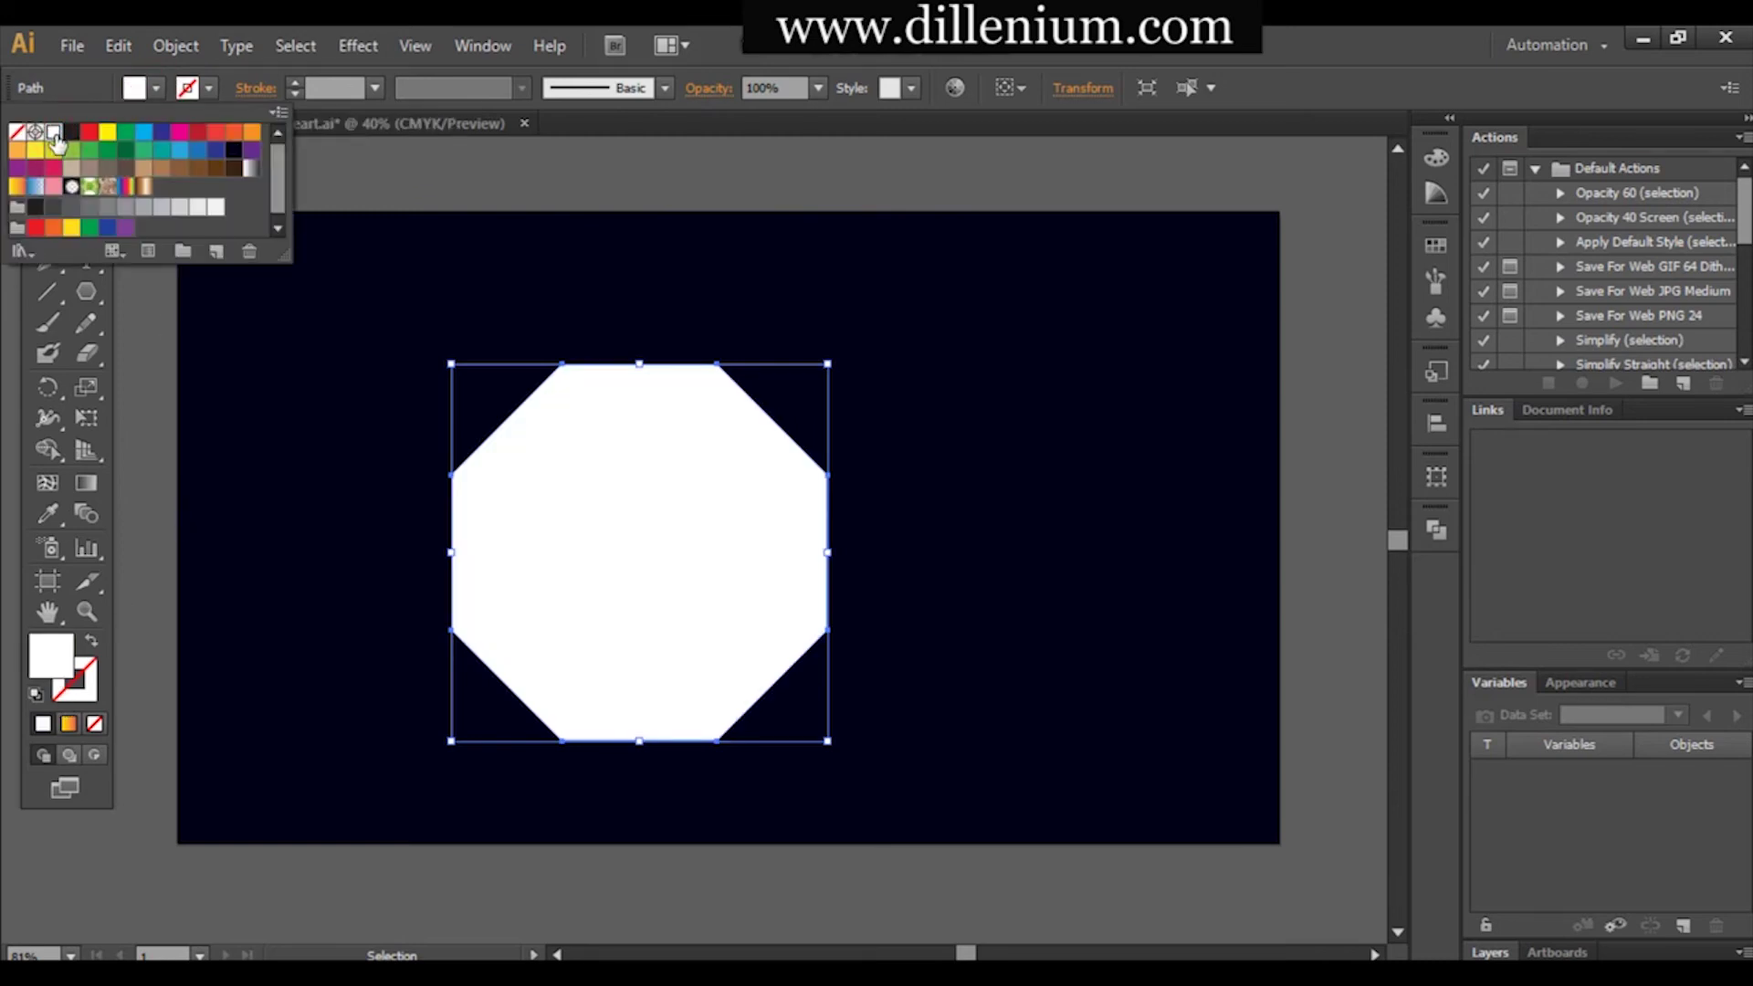
pyautogui.click(16, 132)
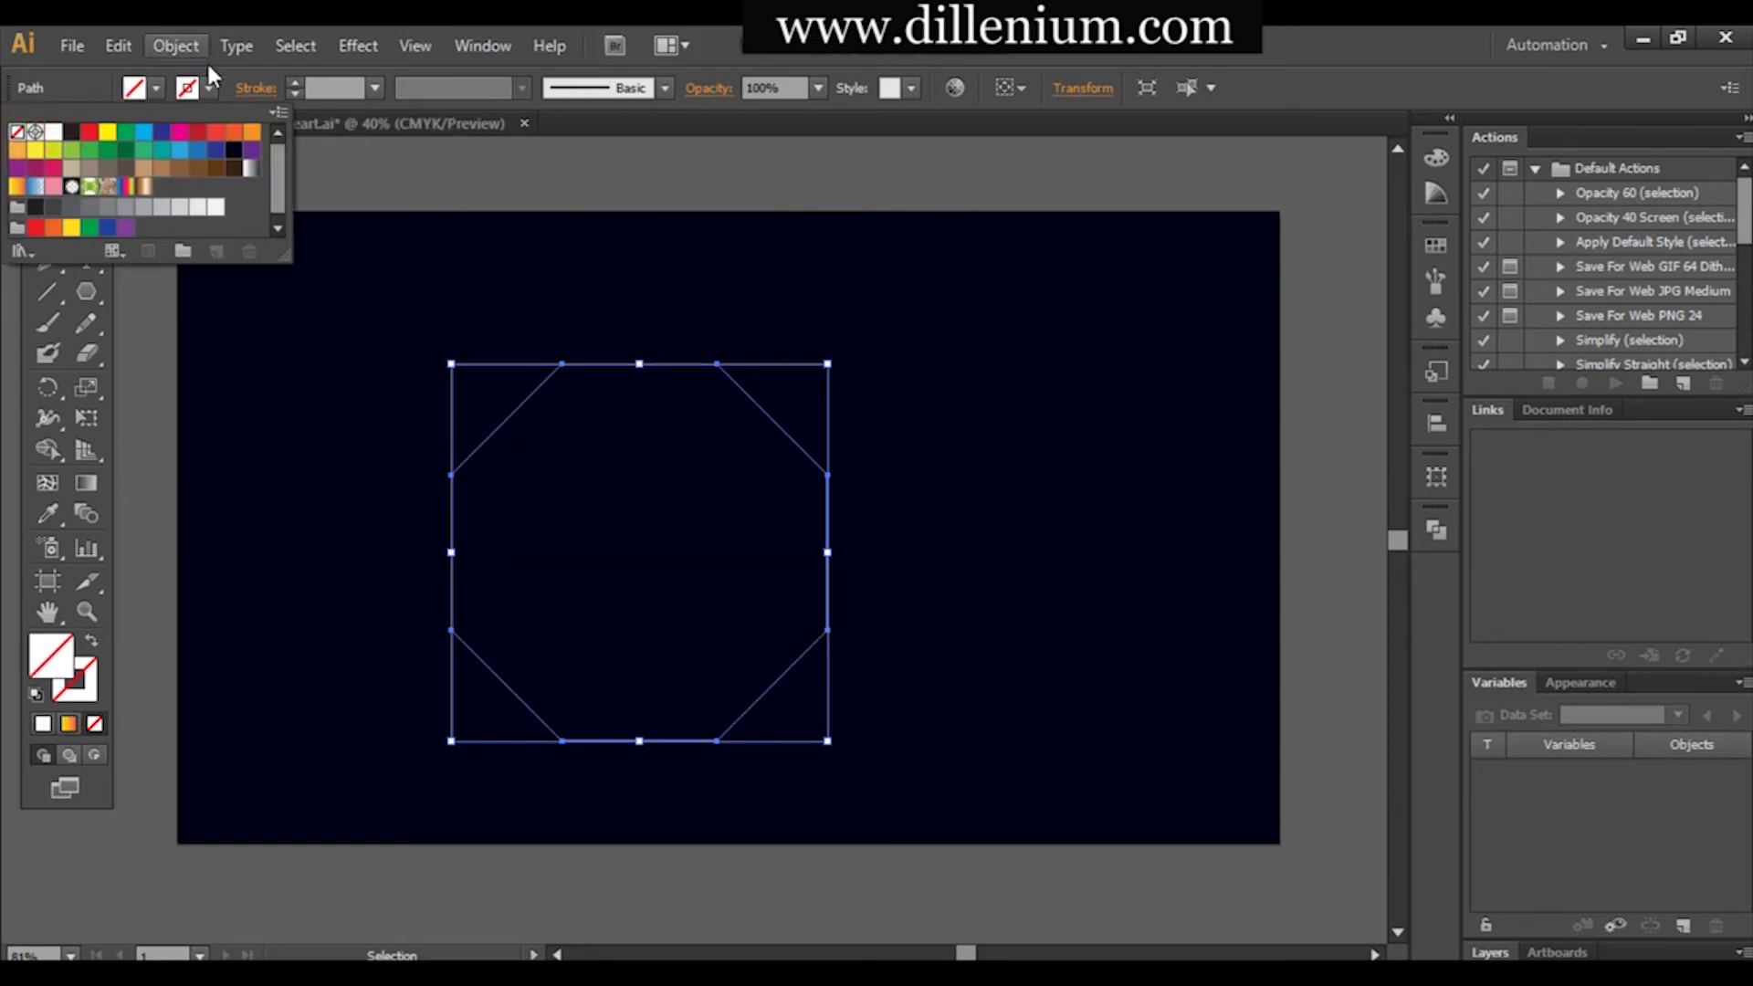
pyautogui.click(210, 88)
pyautogui.click(54, 132)
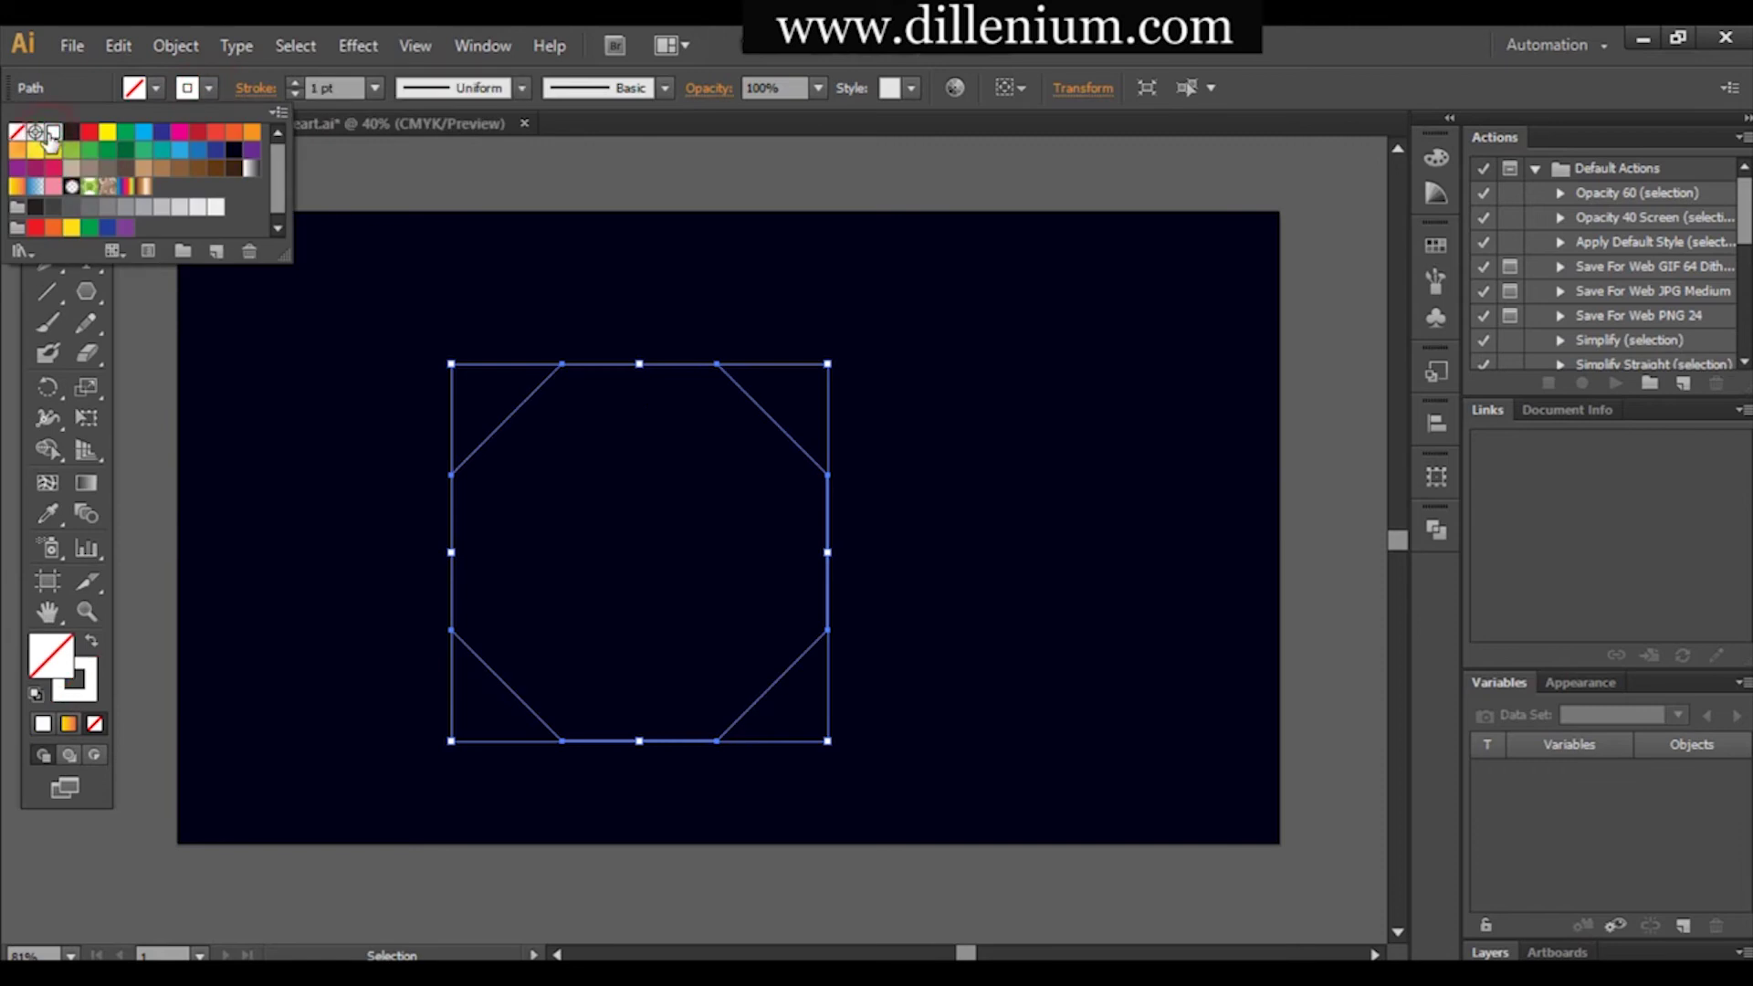
# Thicken the octagon's stroke to 3 pt and move it to the artboard centre.
pyautogui.click(321, 88)
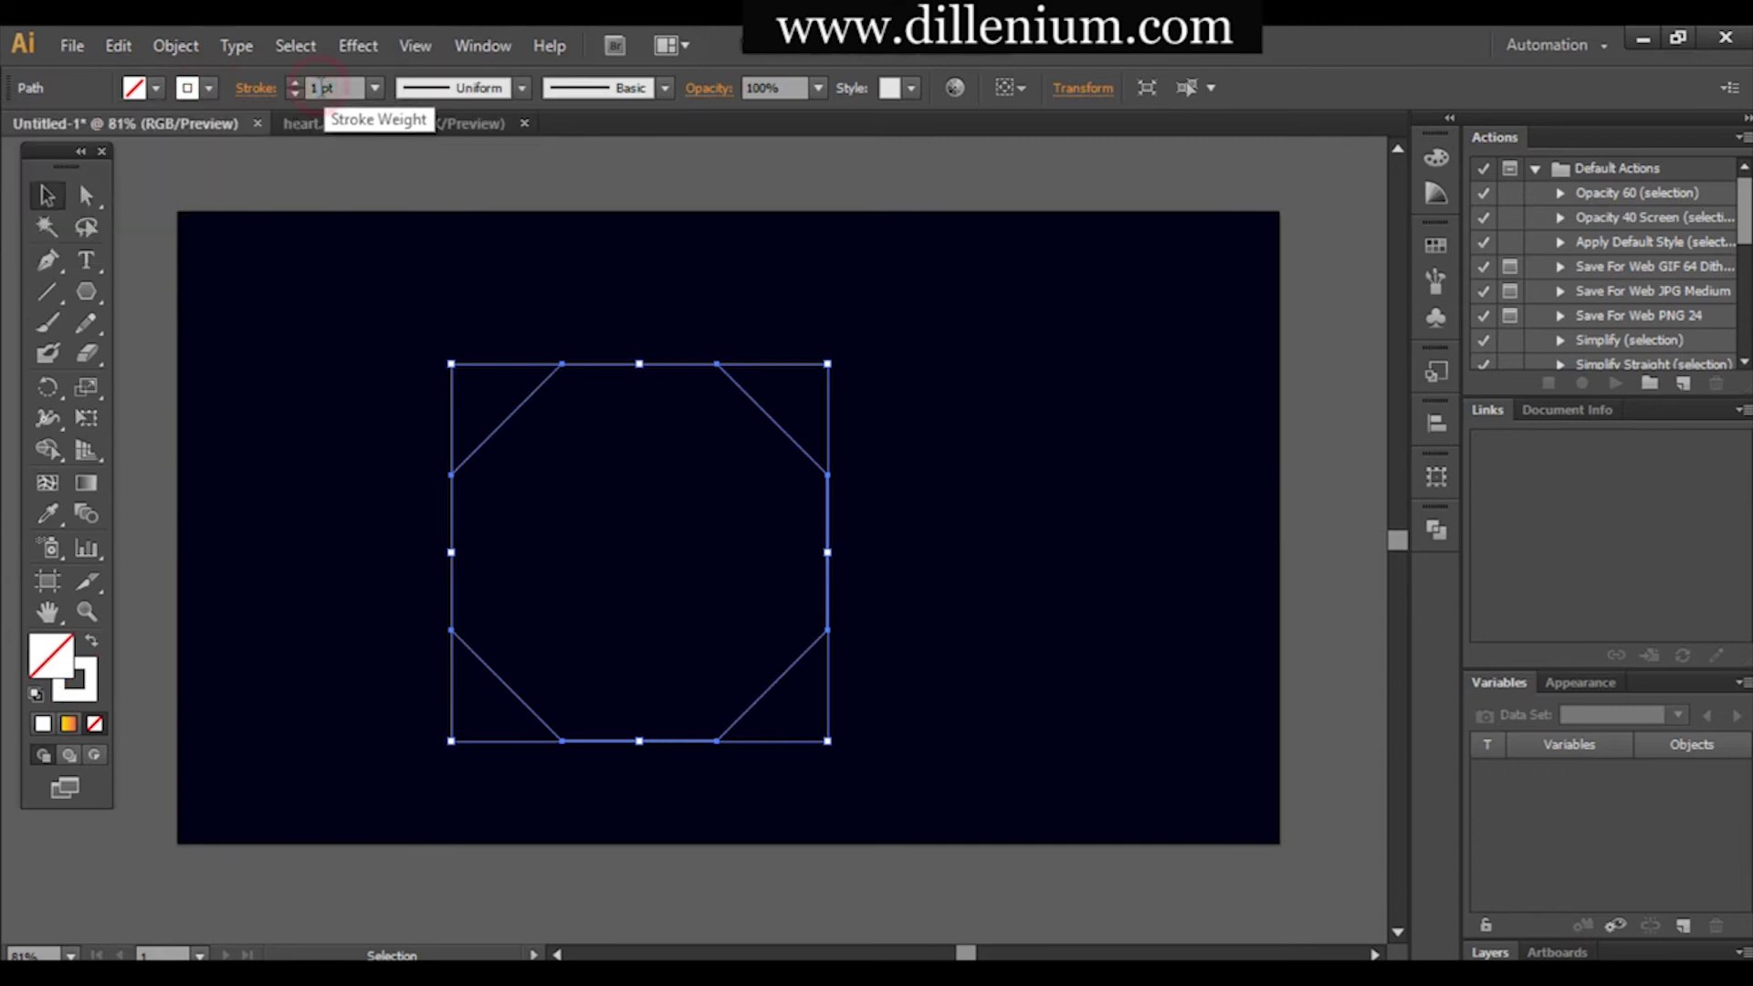
pyautogui.press('Up')
pyautogui.press('Up')
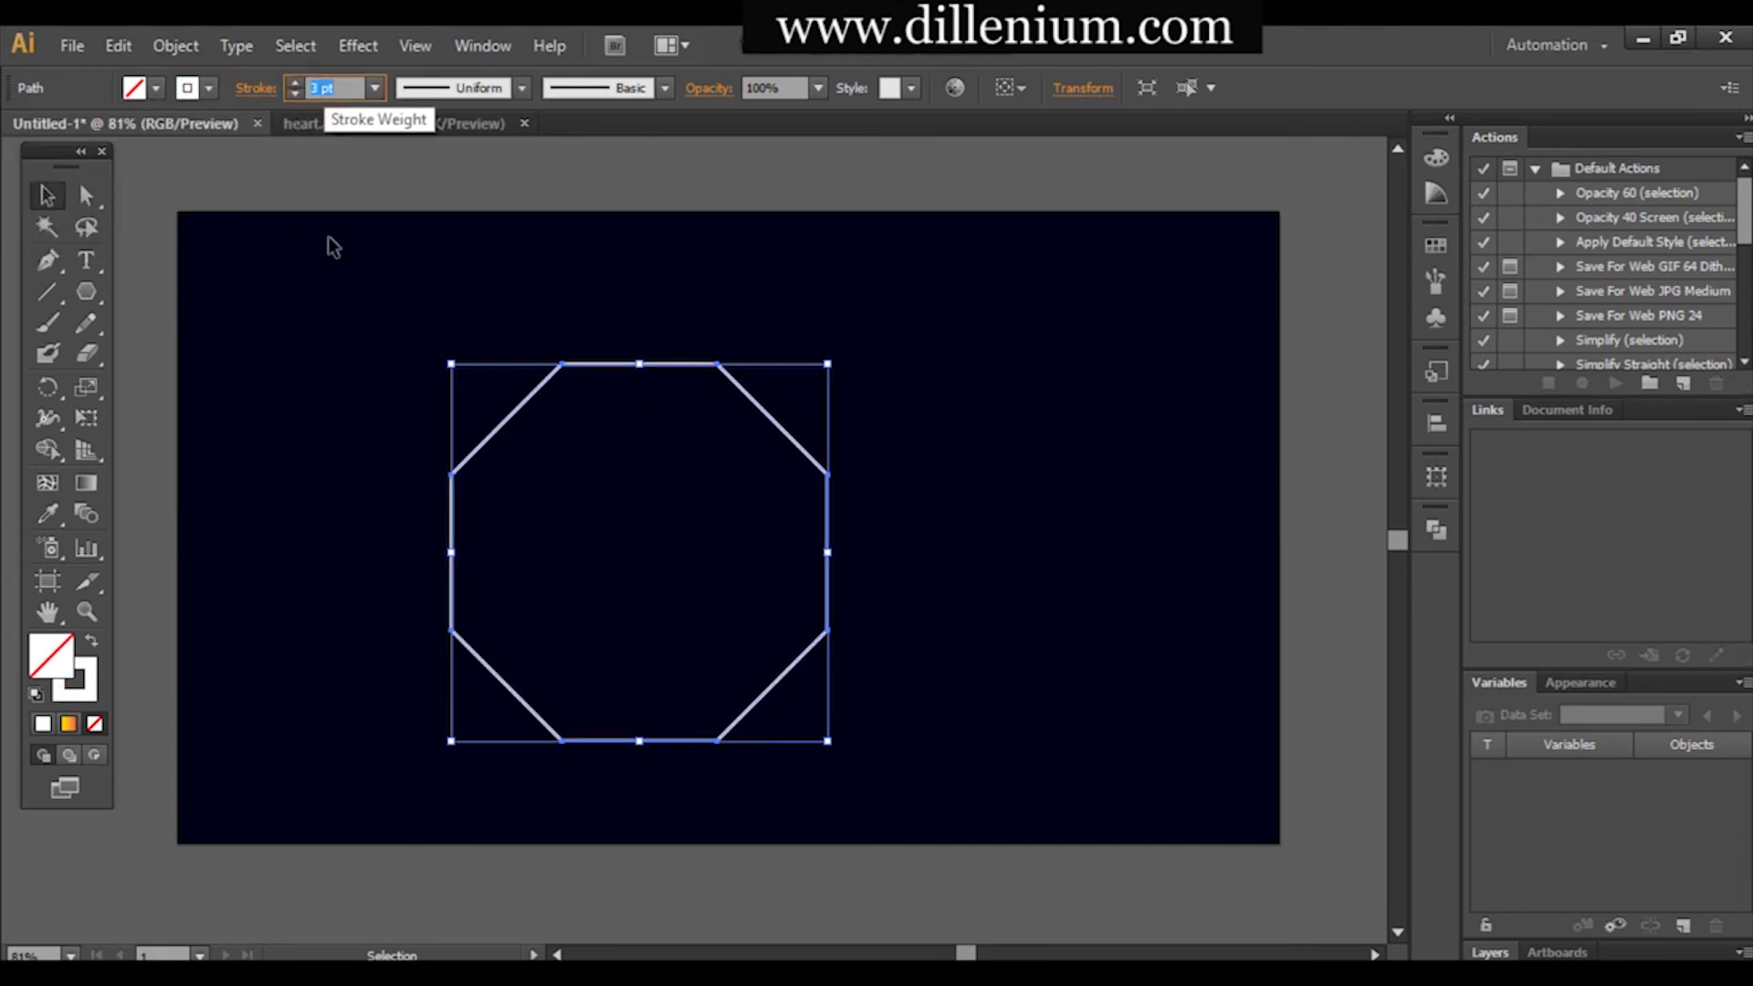
pyautogui.click(365, 383)
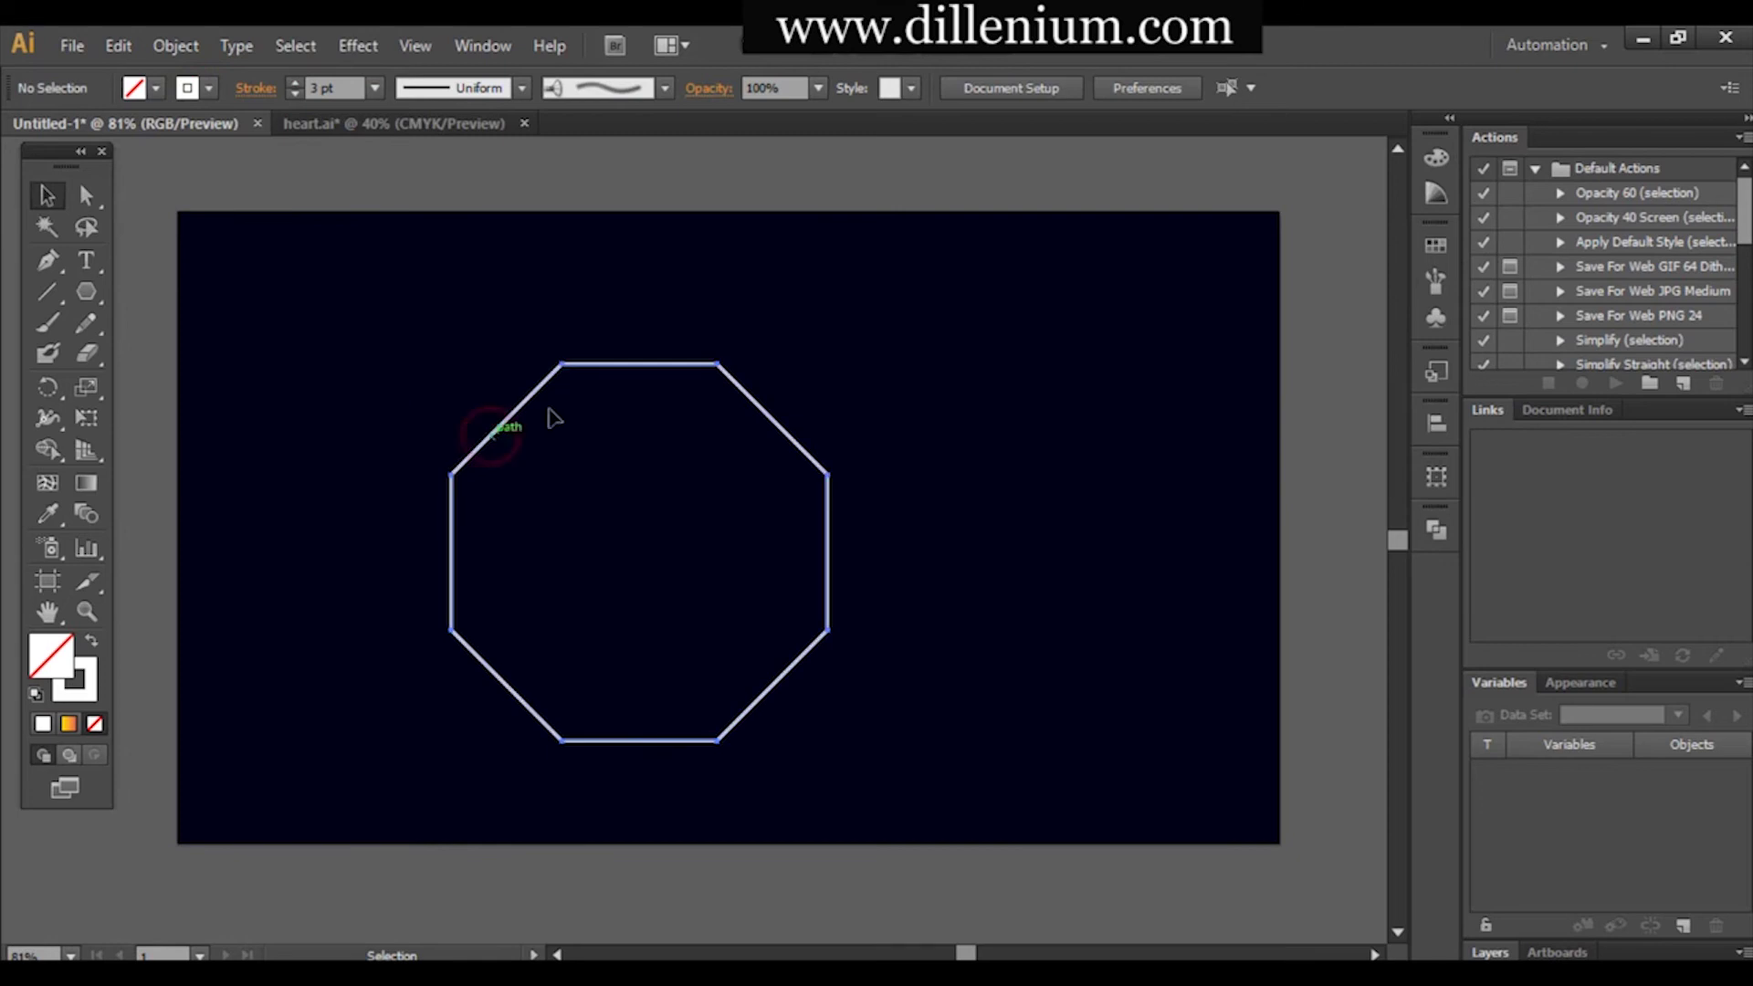
pyautogui.moveTo(491, 433); pyautogui.dragTo(568, 408)
pyautogui.click(371, 359)
pyautogui.click(103, 294)
# Draw a tall rectangle across the octagon and select both shapes.
pyautogui.moveTo(101, 288); pyautogui.dragTo(194, 299)
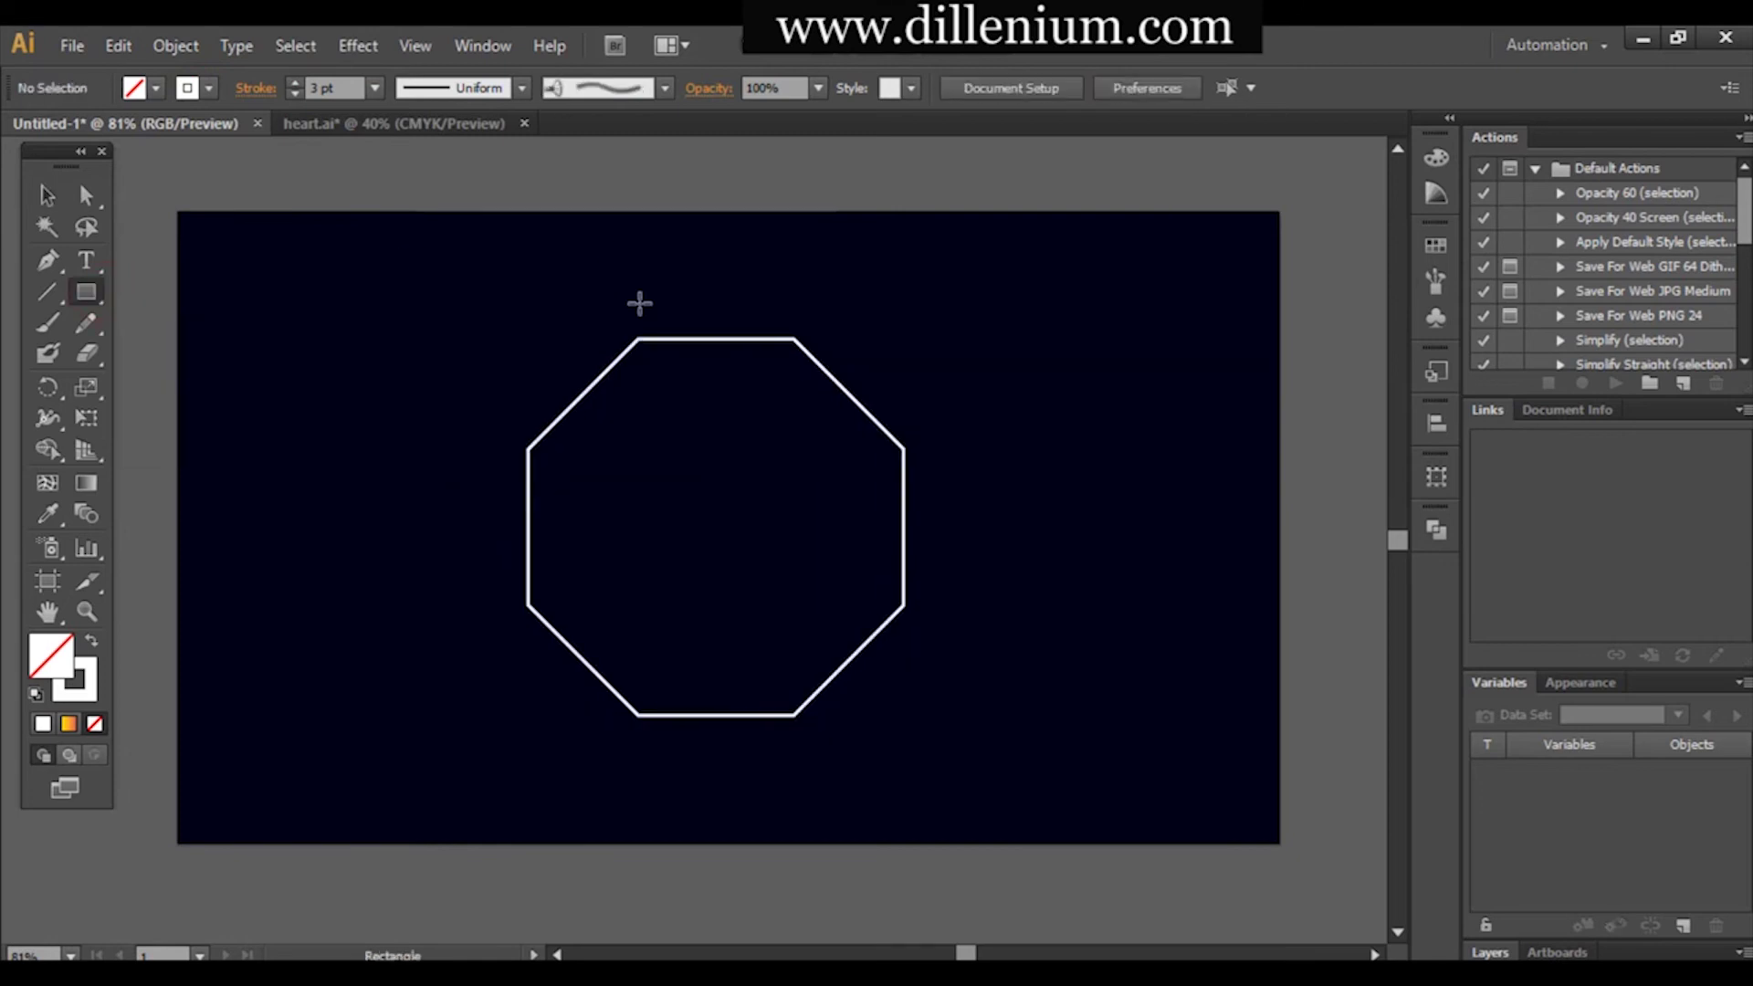
pyautogui.moveTo(631, 287)
pyautogui.mouseDown()
pyautogui.moveTo(659, 394)
pyautogui.moveTo(797, 694)
pyautogui.moveTo(797, 745)
pyautogui.mouseUp()
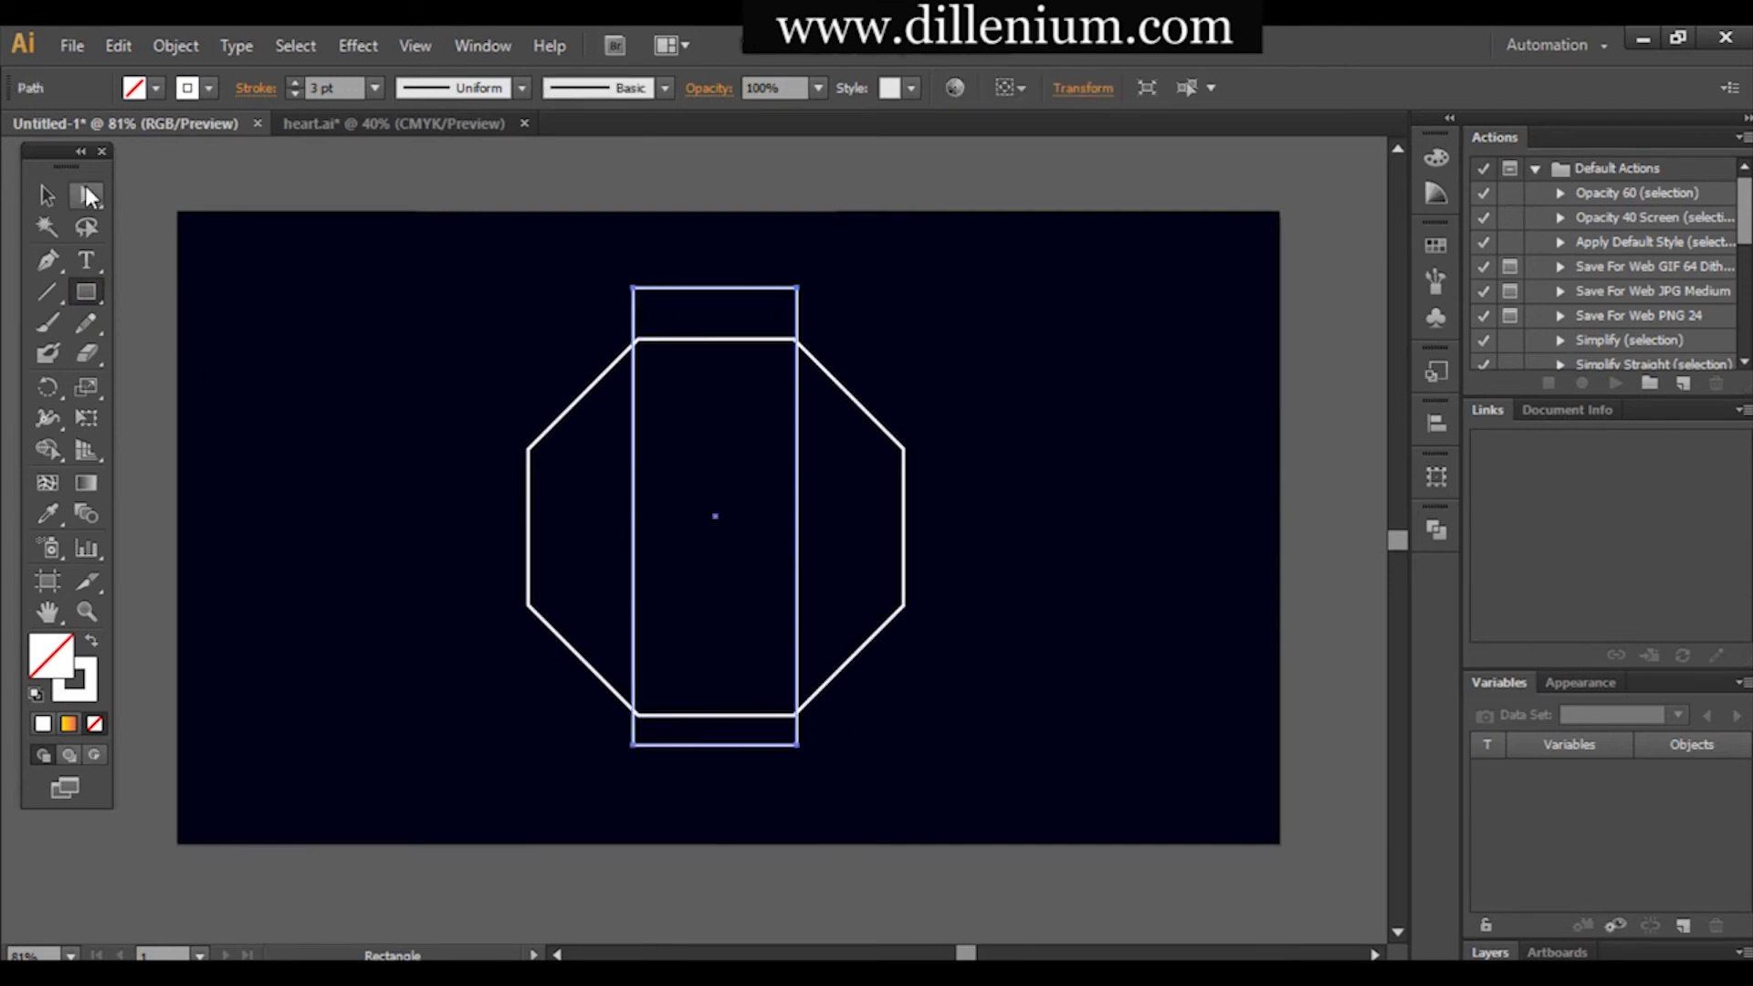
pyautogui.click(46, 194)
pyautogui.moveTo(354, 261); pyautogui.dragTo(909, 632)
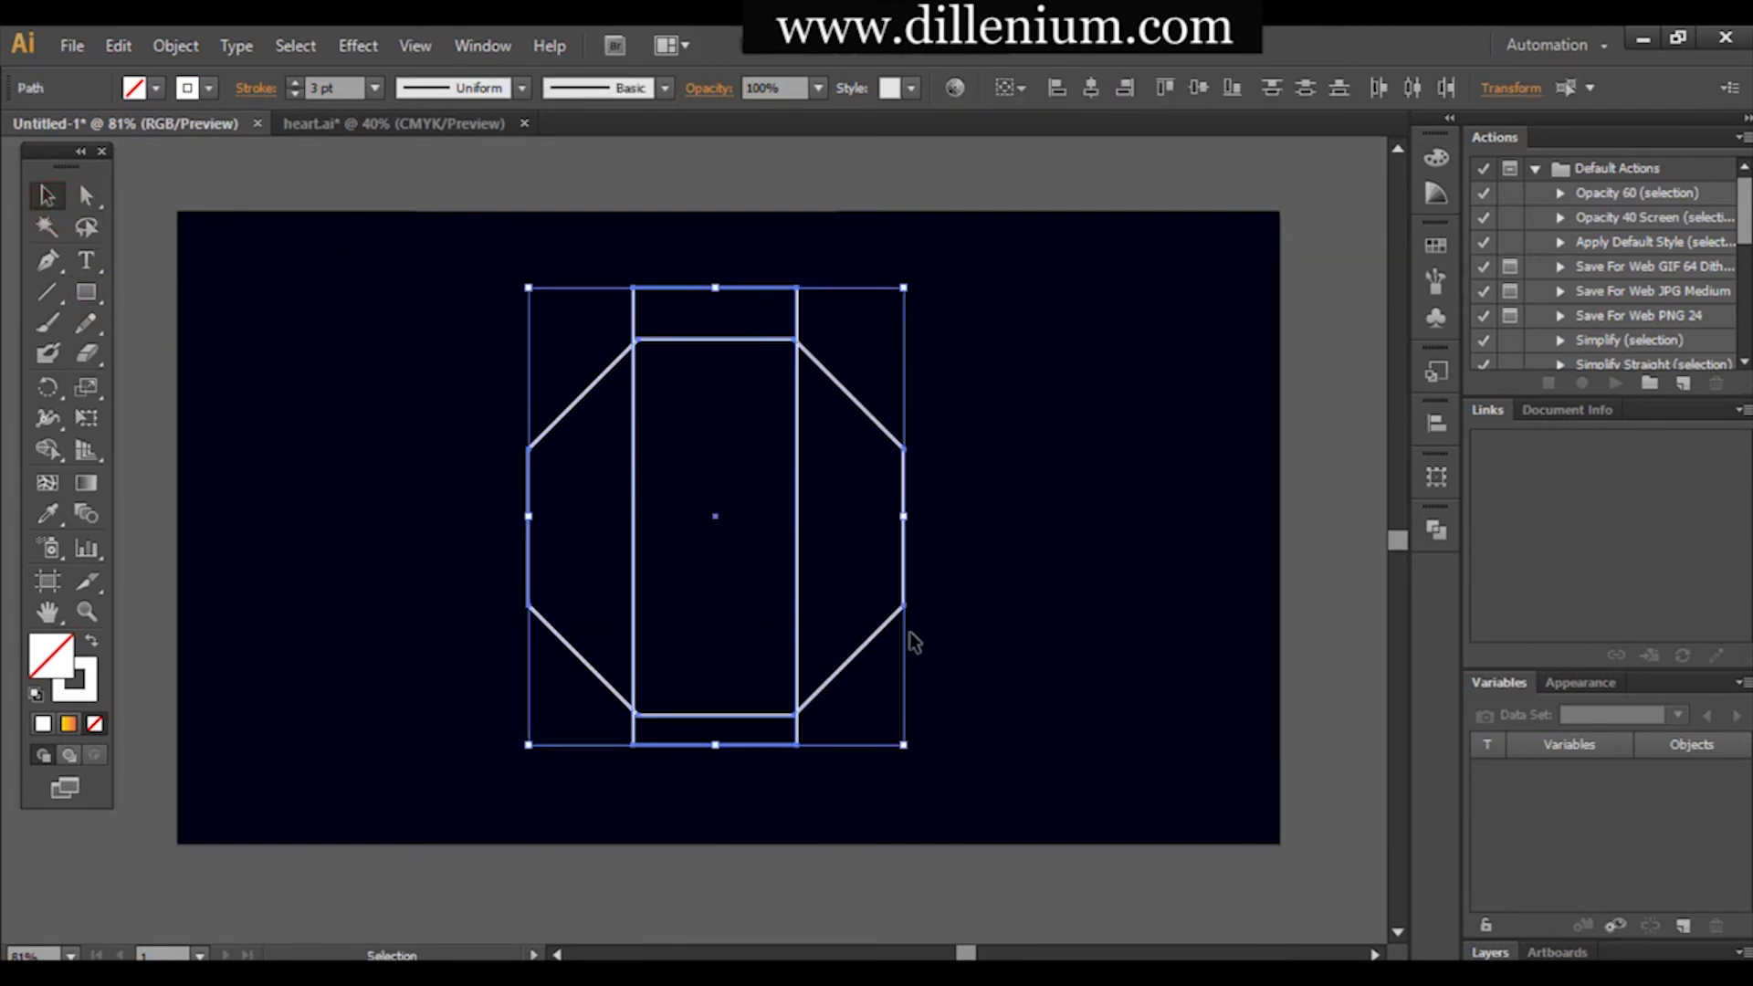
# Align the two shapes on horizontal and vertical centres, then select the rectangle.
pyautogui.click(1094, 88)
pyautogui.click(1199, 88)
pyautogui.click(1126, 434)
pyautogui.click(800, 309)
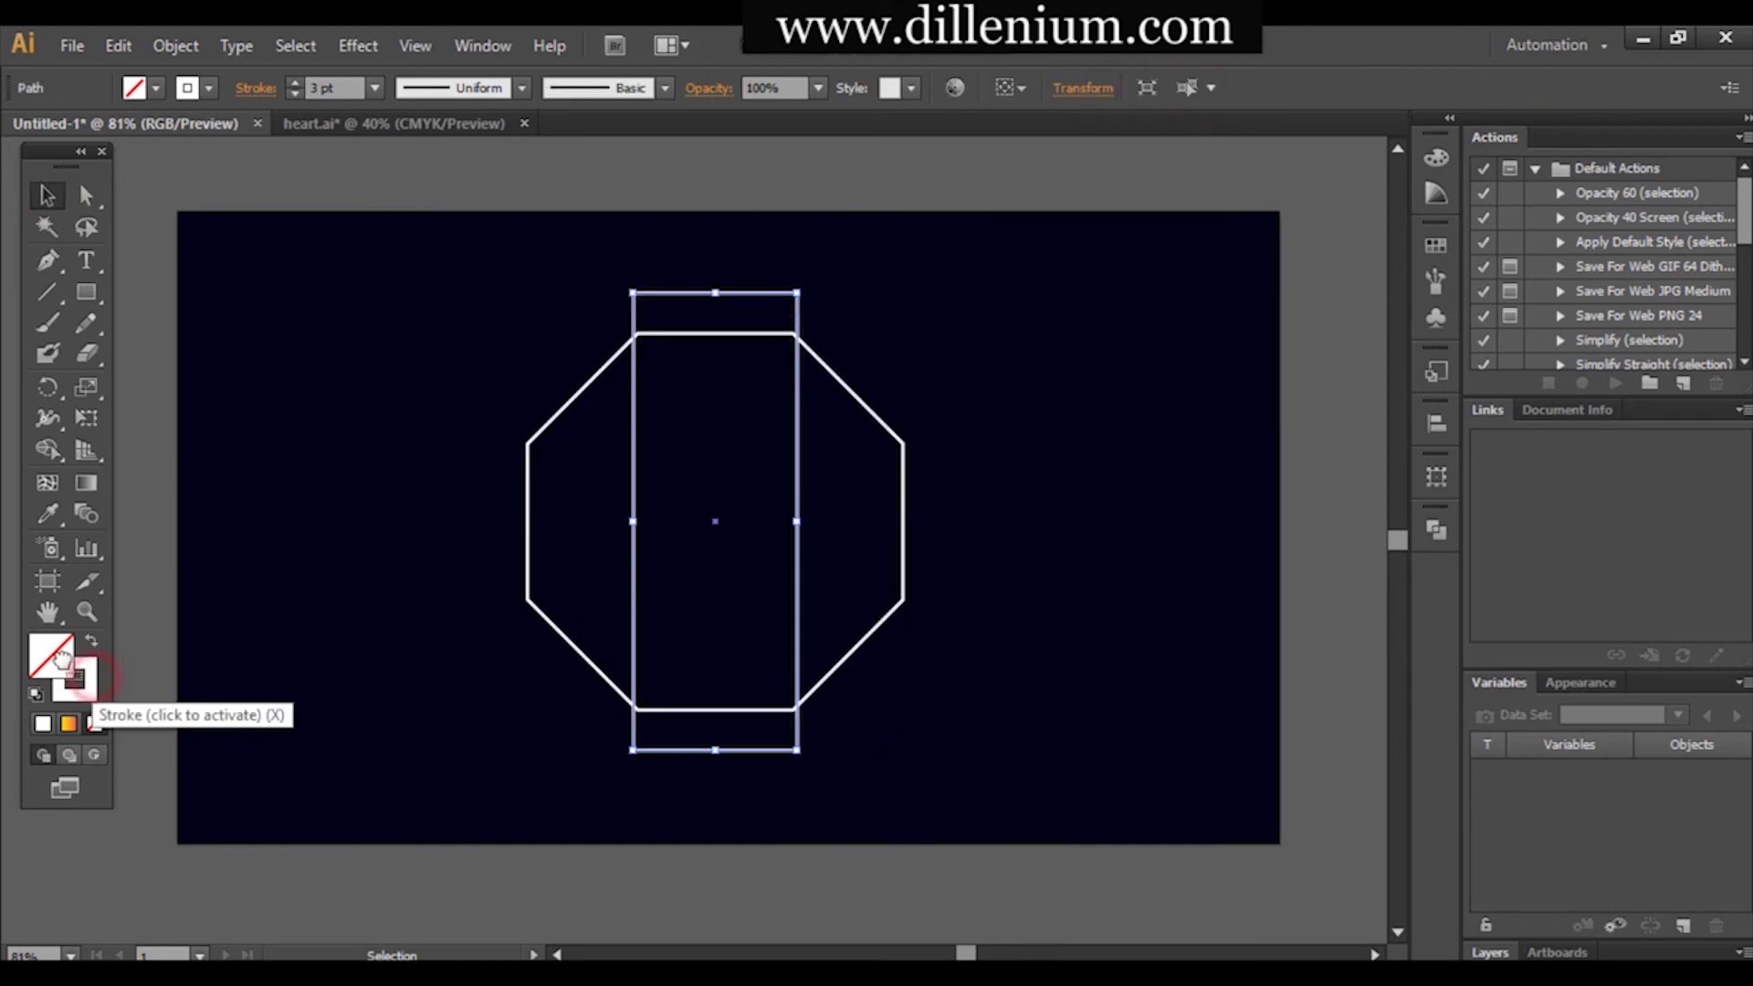
# Fill the tall rectangle white and remove its outline.
pyautogui.press(',')
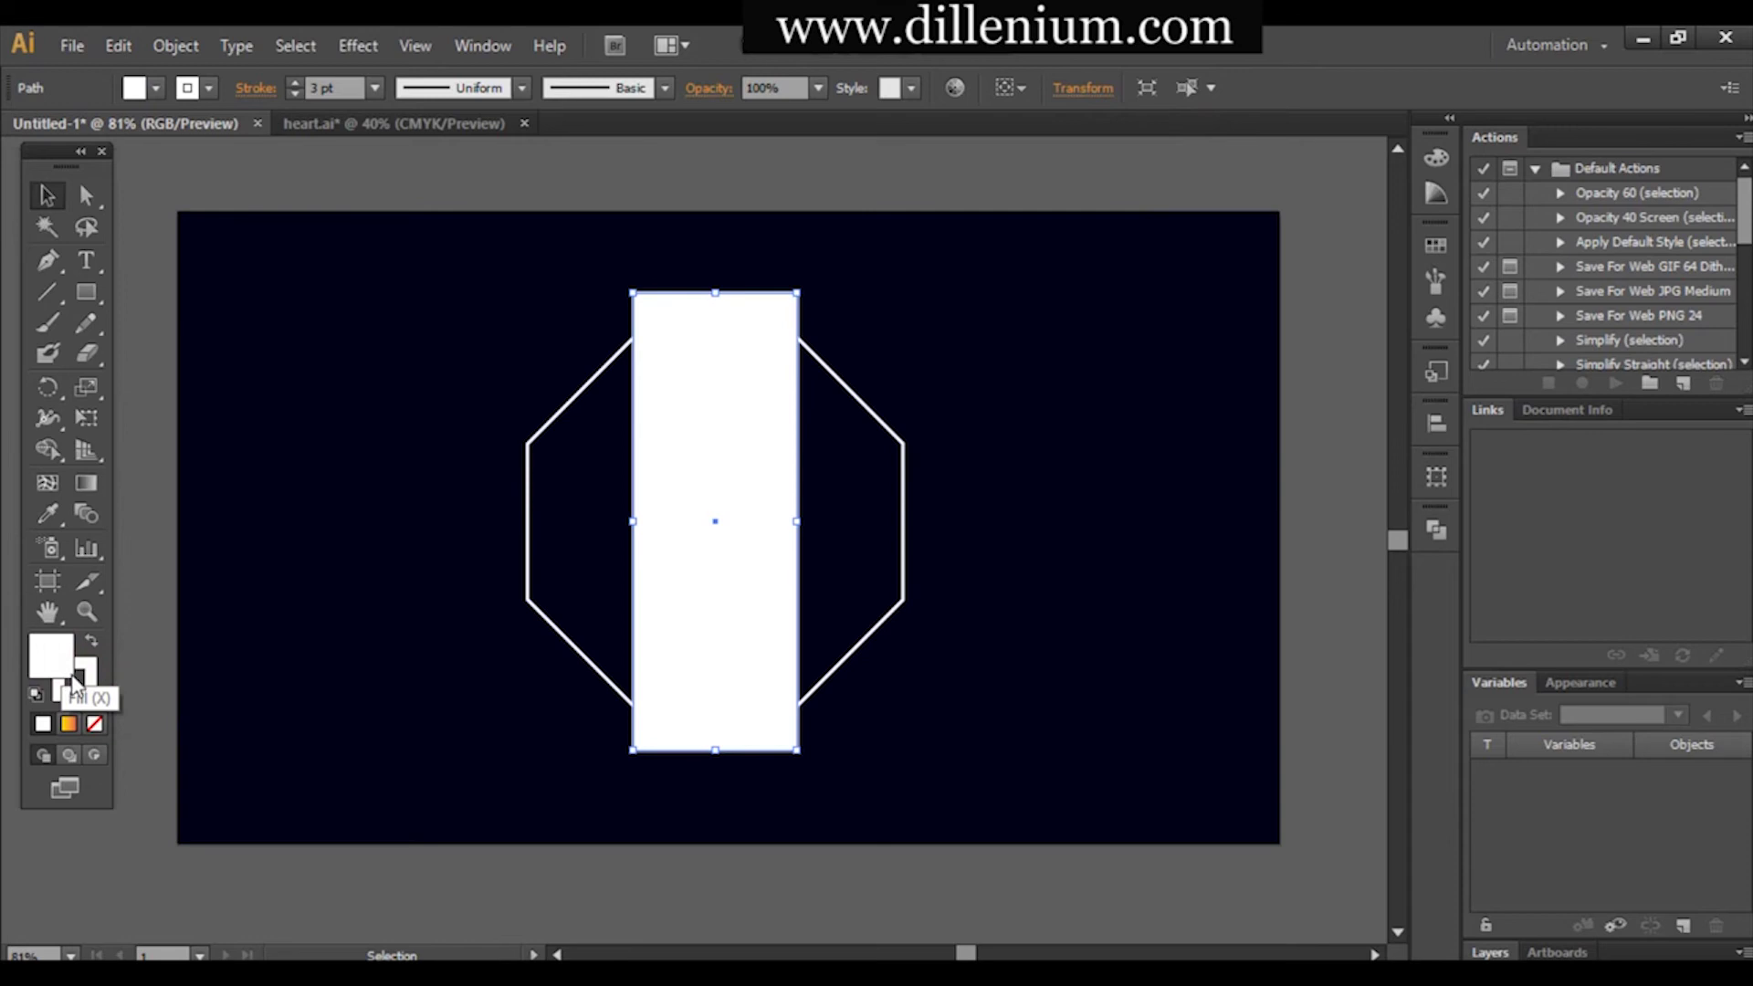
pyautogui.click(95, 694)
pyautogui.click(94, 723)
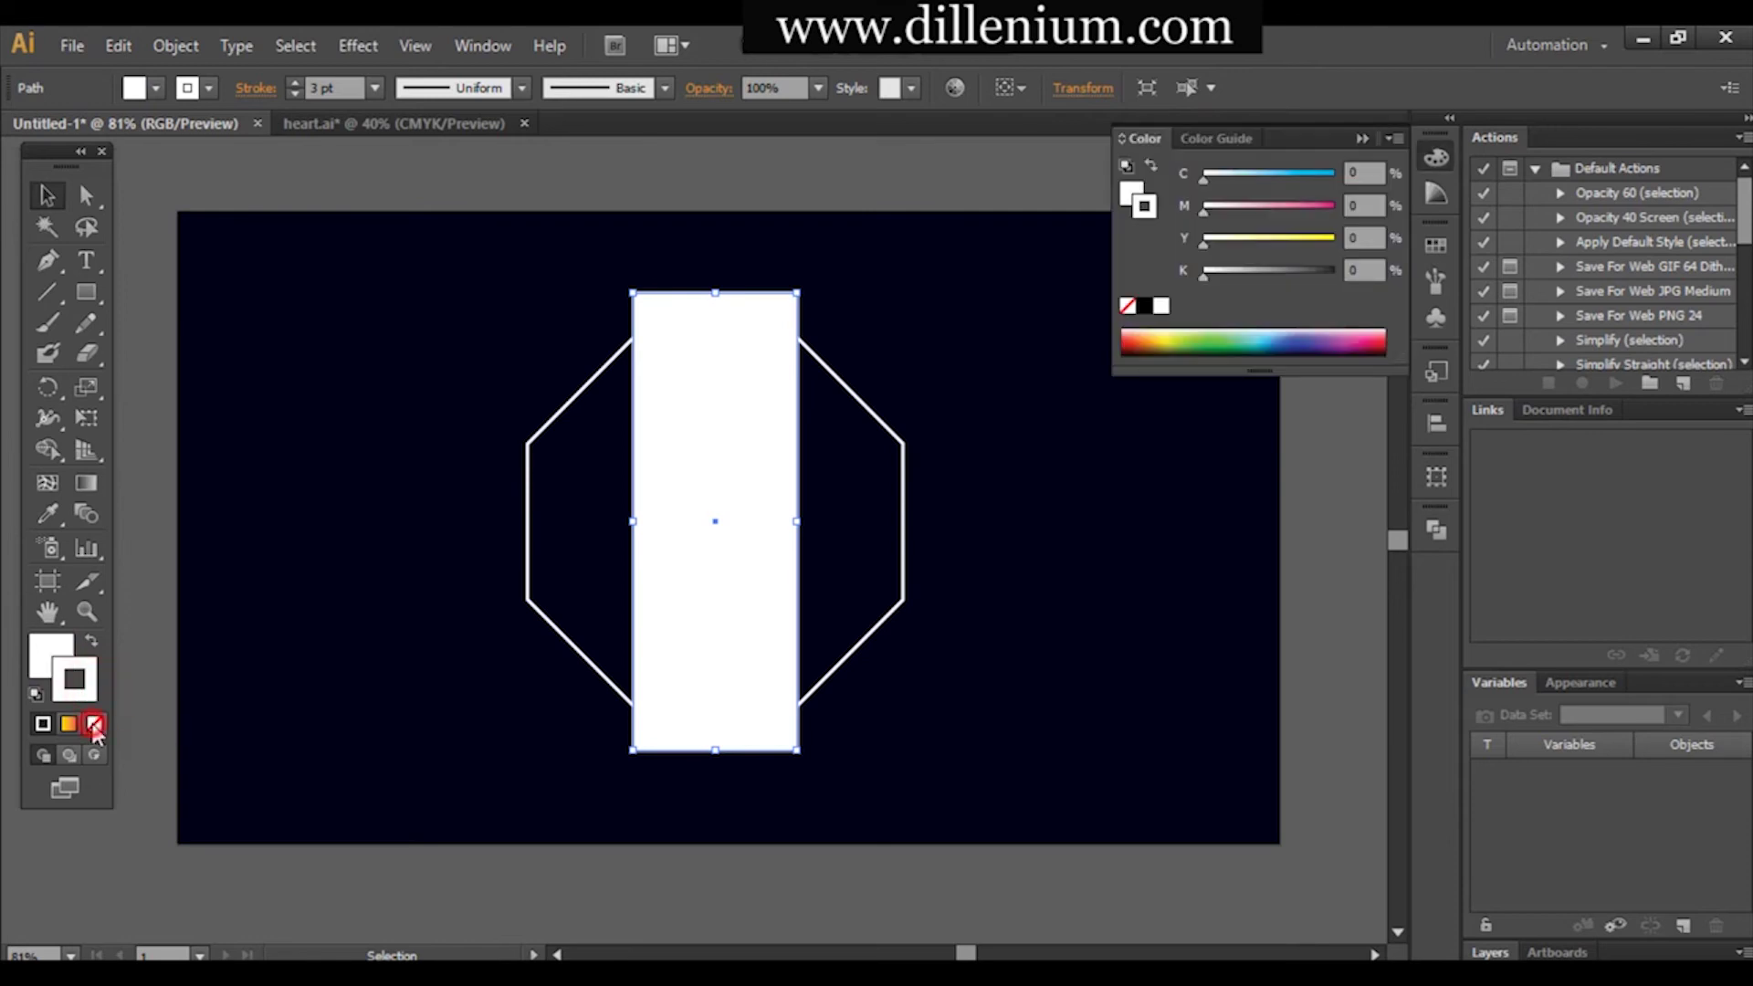
pyautogui.click(408, 599)
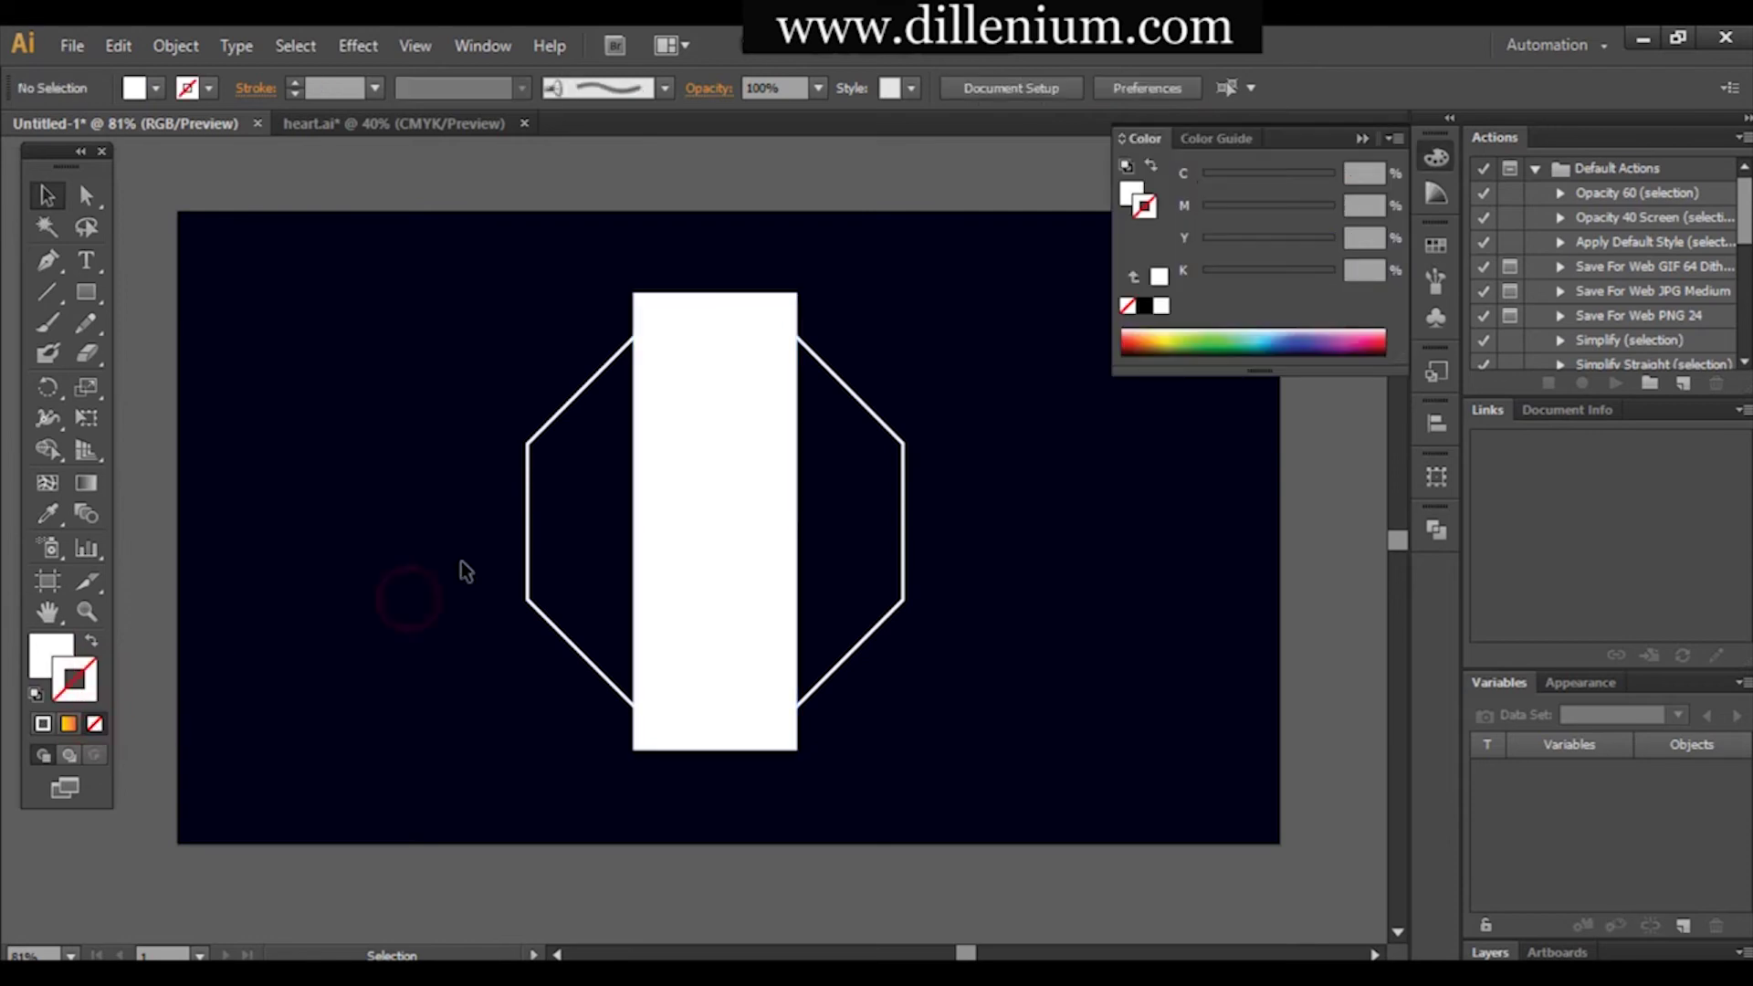
# Expand the octagon's stroke with Object > Expand, then select the white rectangle.
pyautogui.click(527, 535)
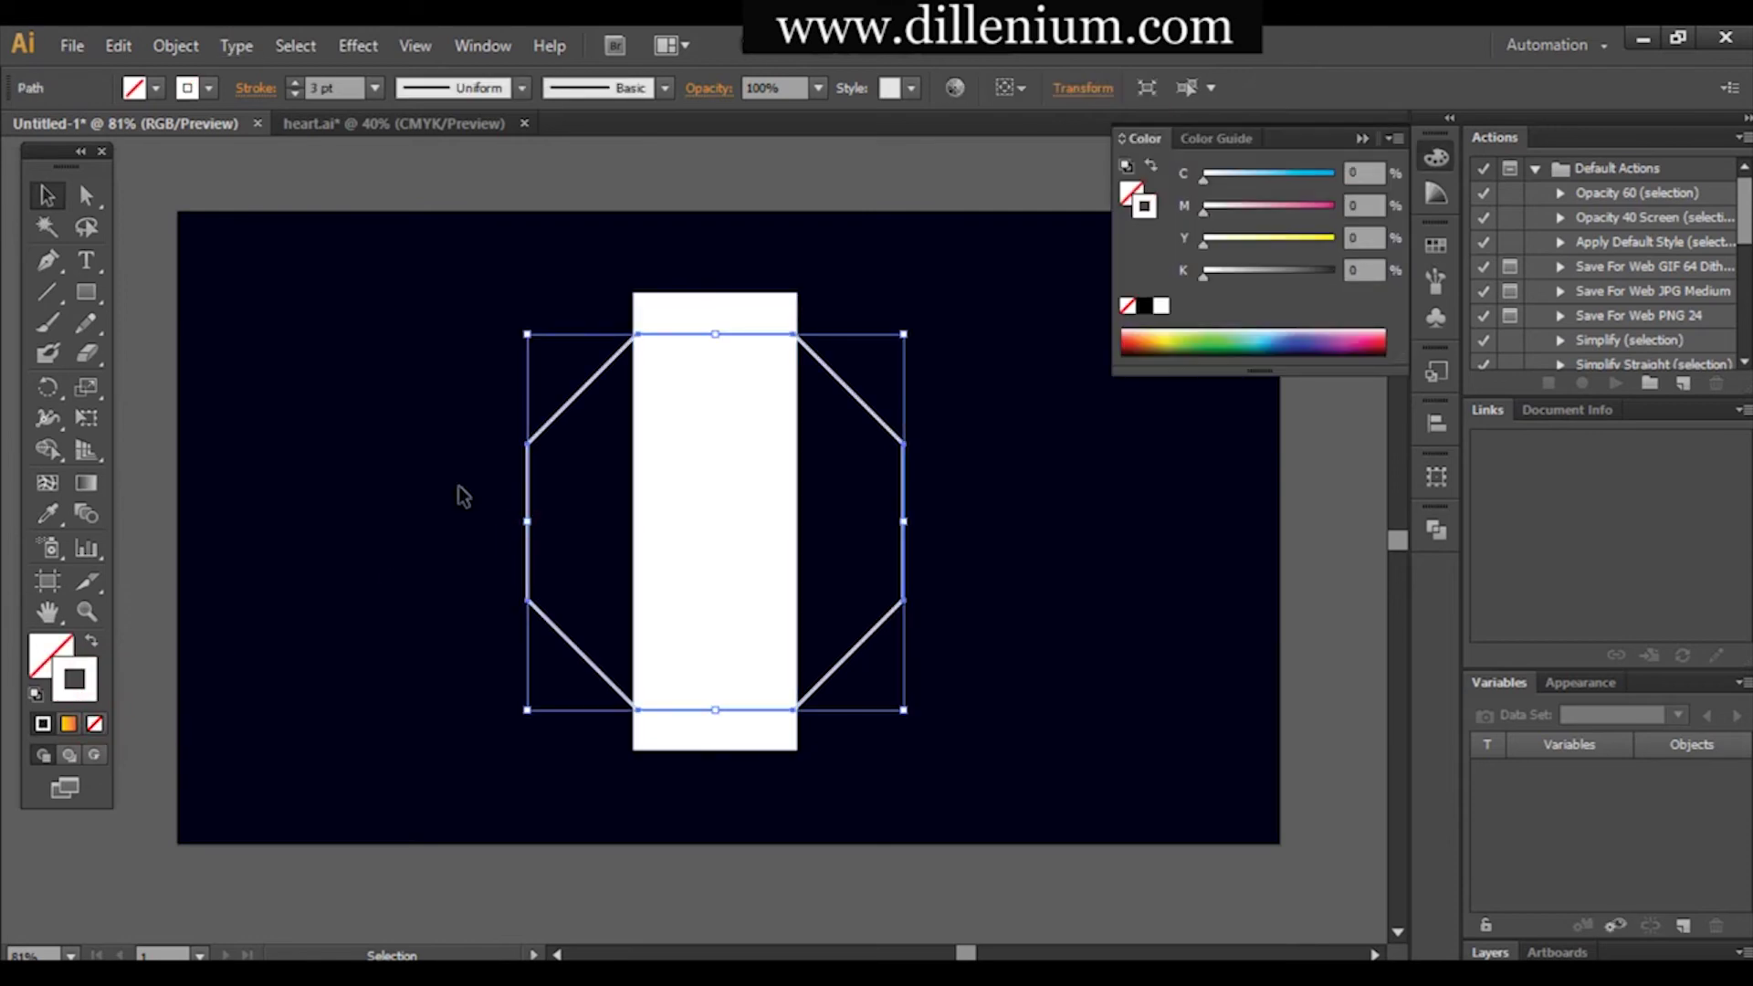
pyautogui.click(184, 48)
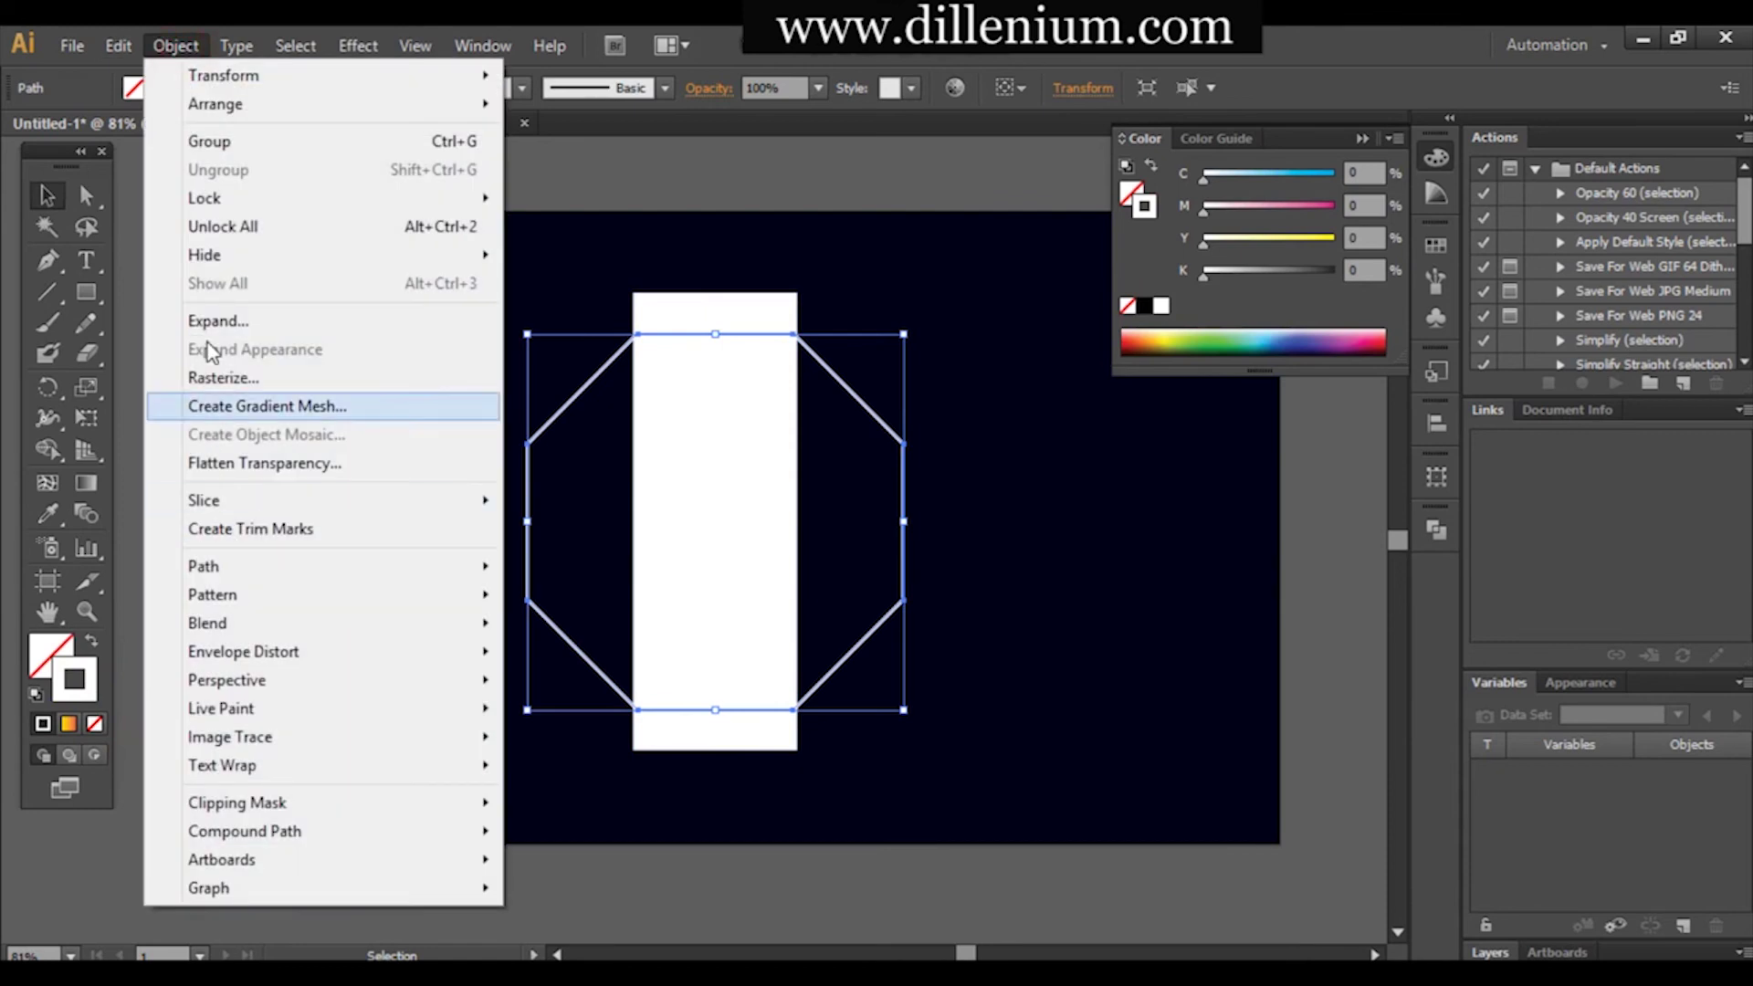
pyautogui.click(217, 323)
pyautogui.click(824, 640)
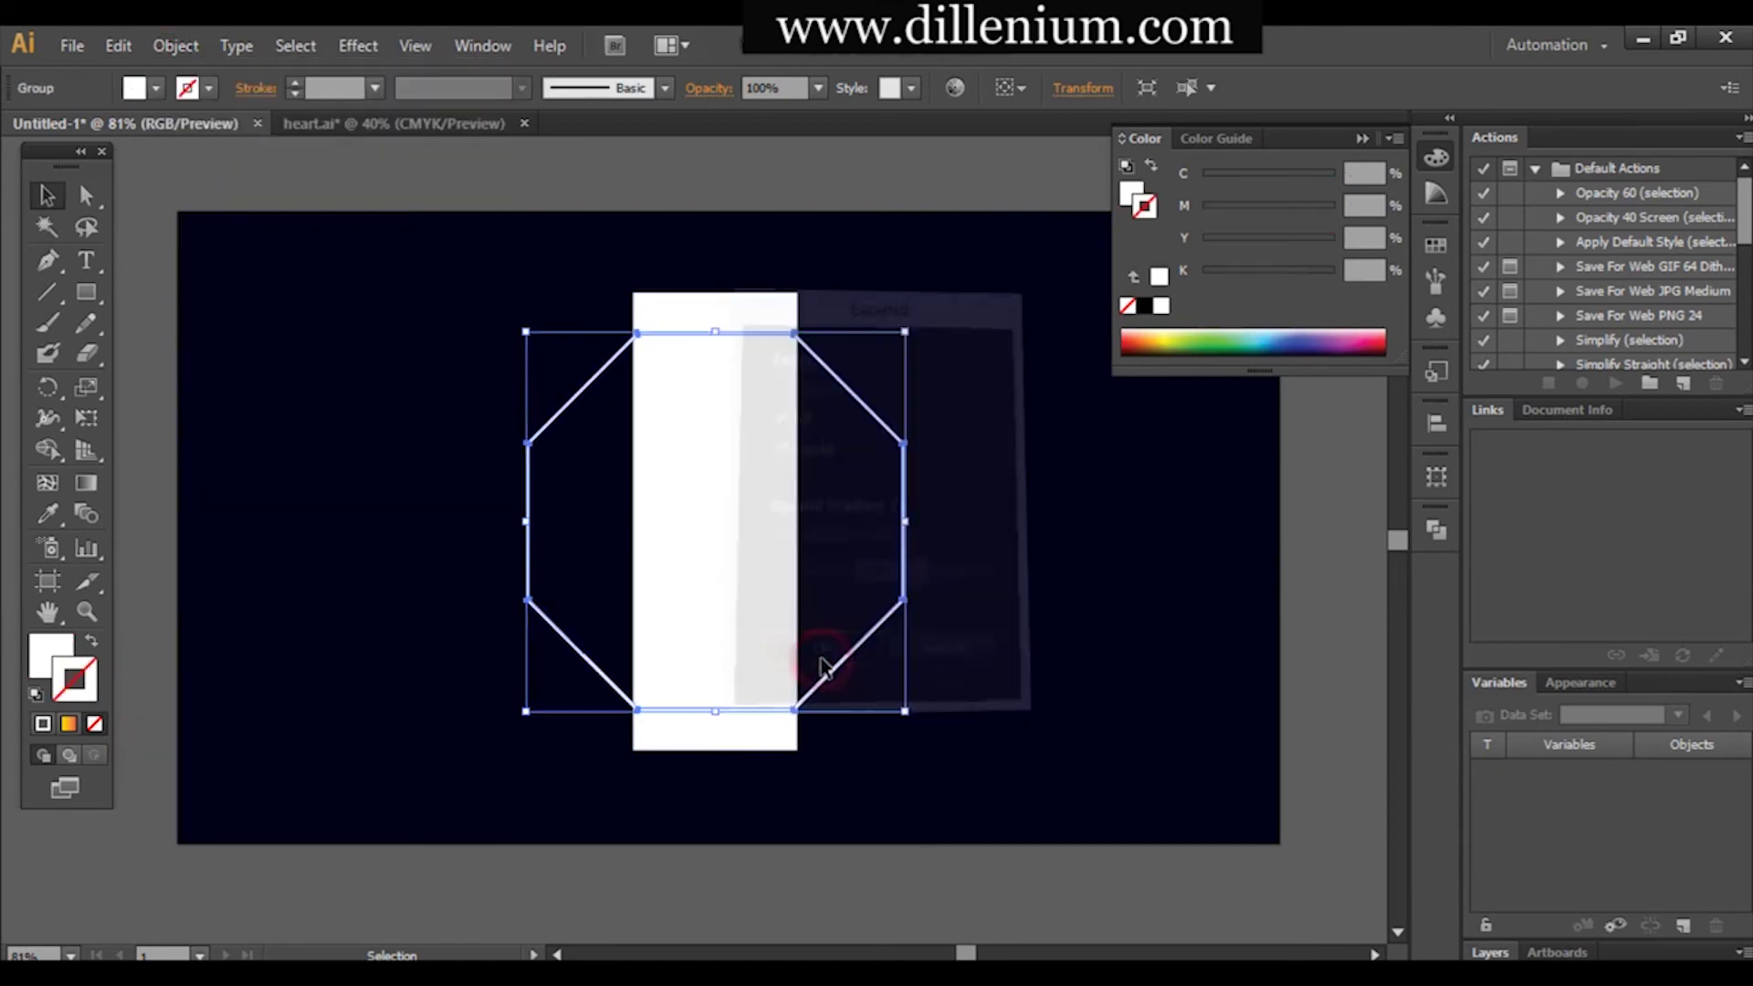
pyautogui.click(1030, 712)
pyautogui.click(784, 437)
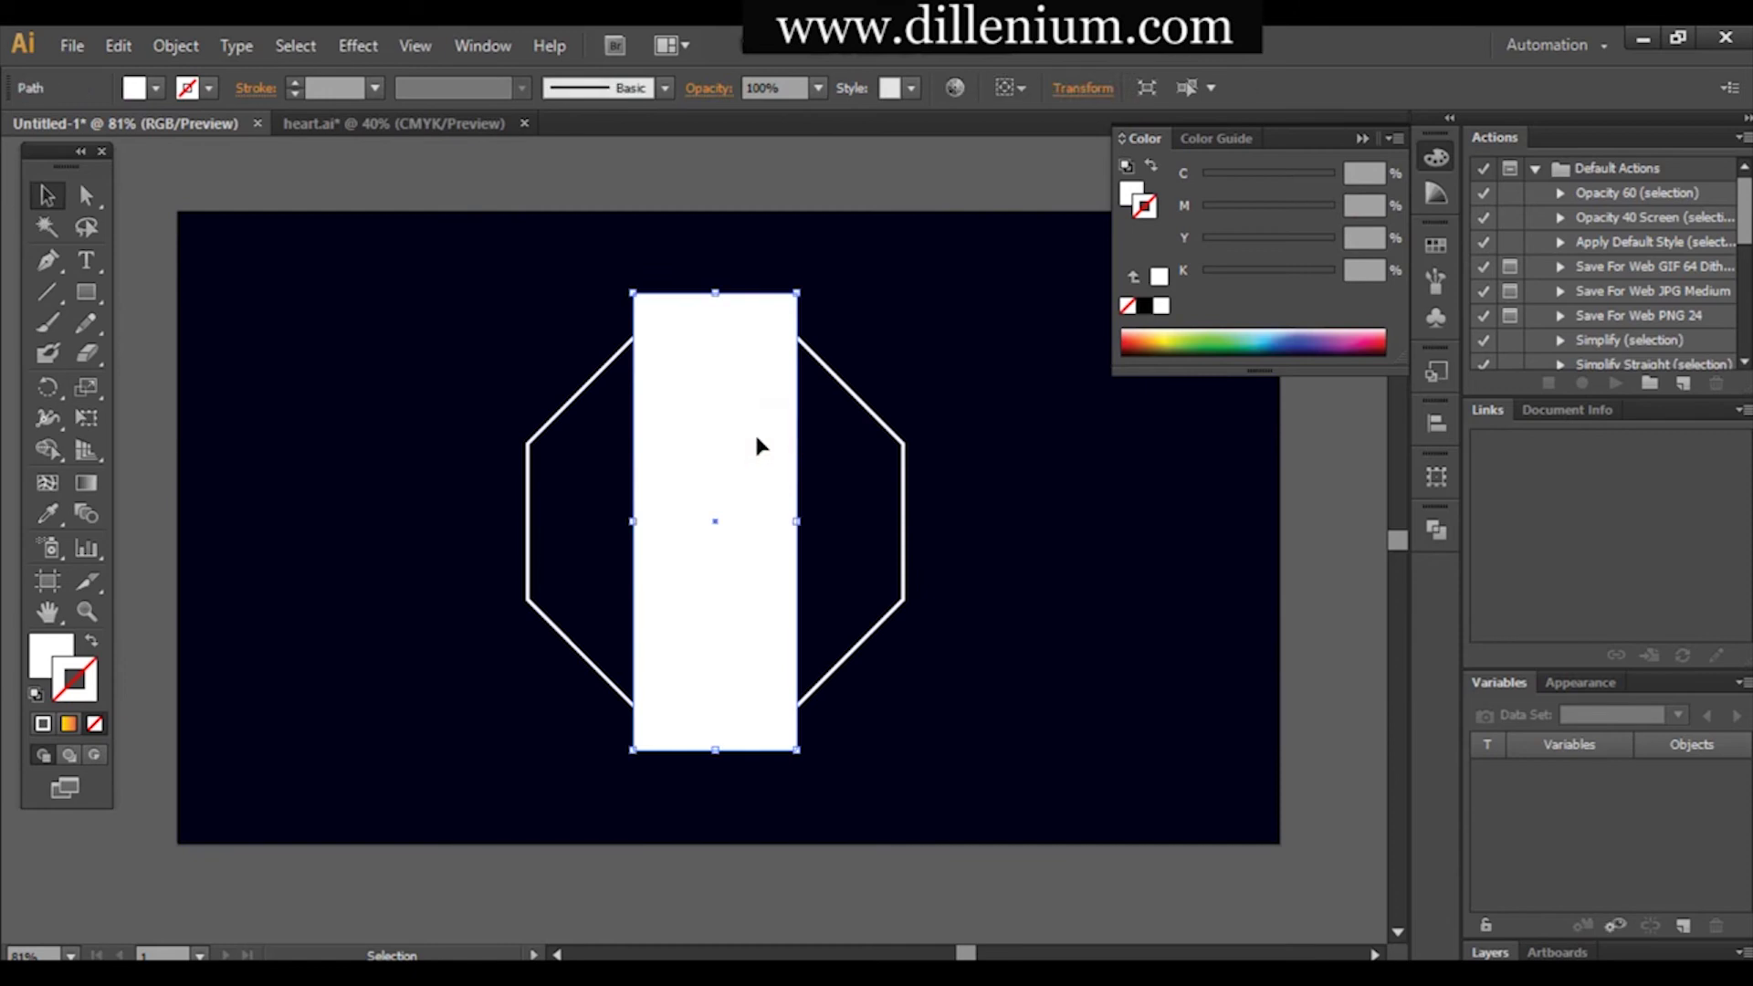
pyautogui.click(1363, 138)
# Rotate the white rectangle 45° using Transform > Rotate.
pyautogui.rightClick(741, 407)
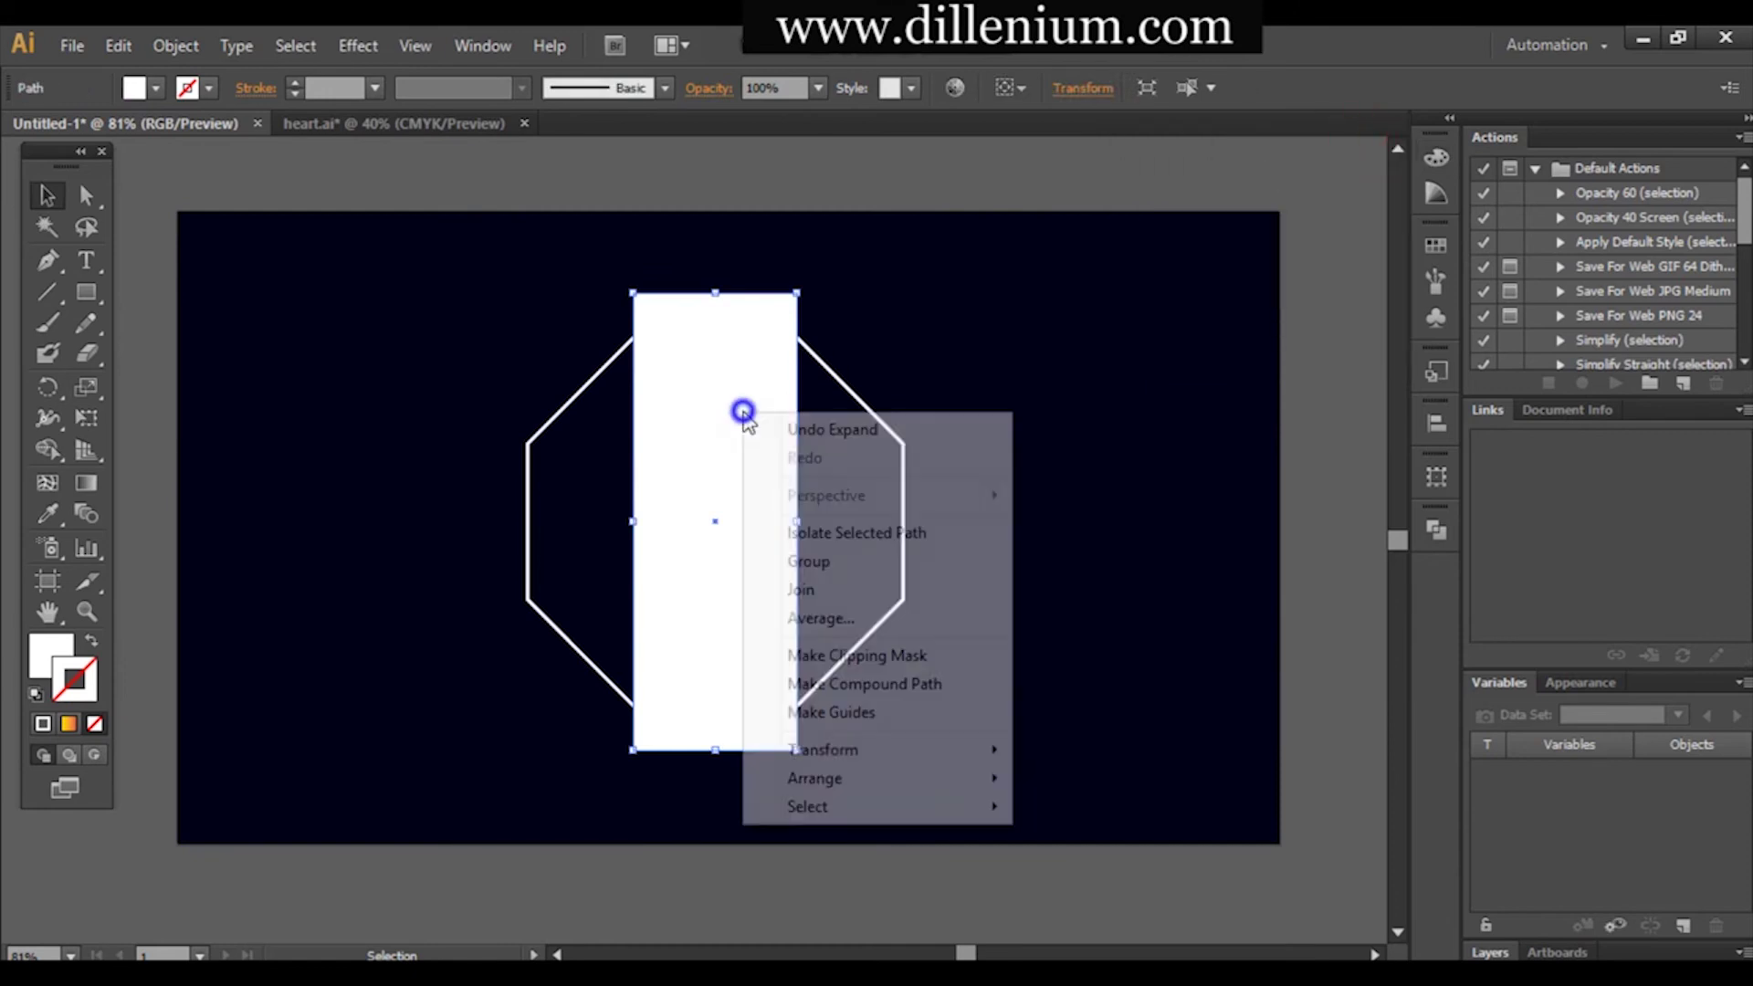
pyautogui.click(858, 783)
pyautogui.click(855, 748)
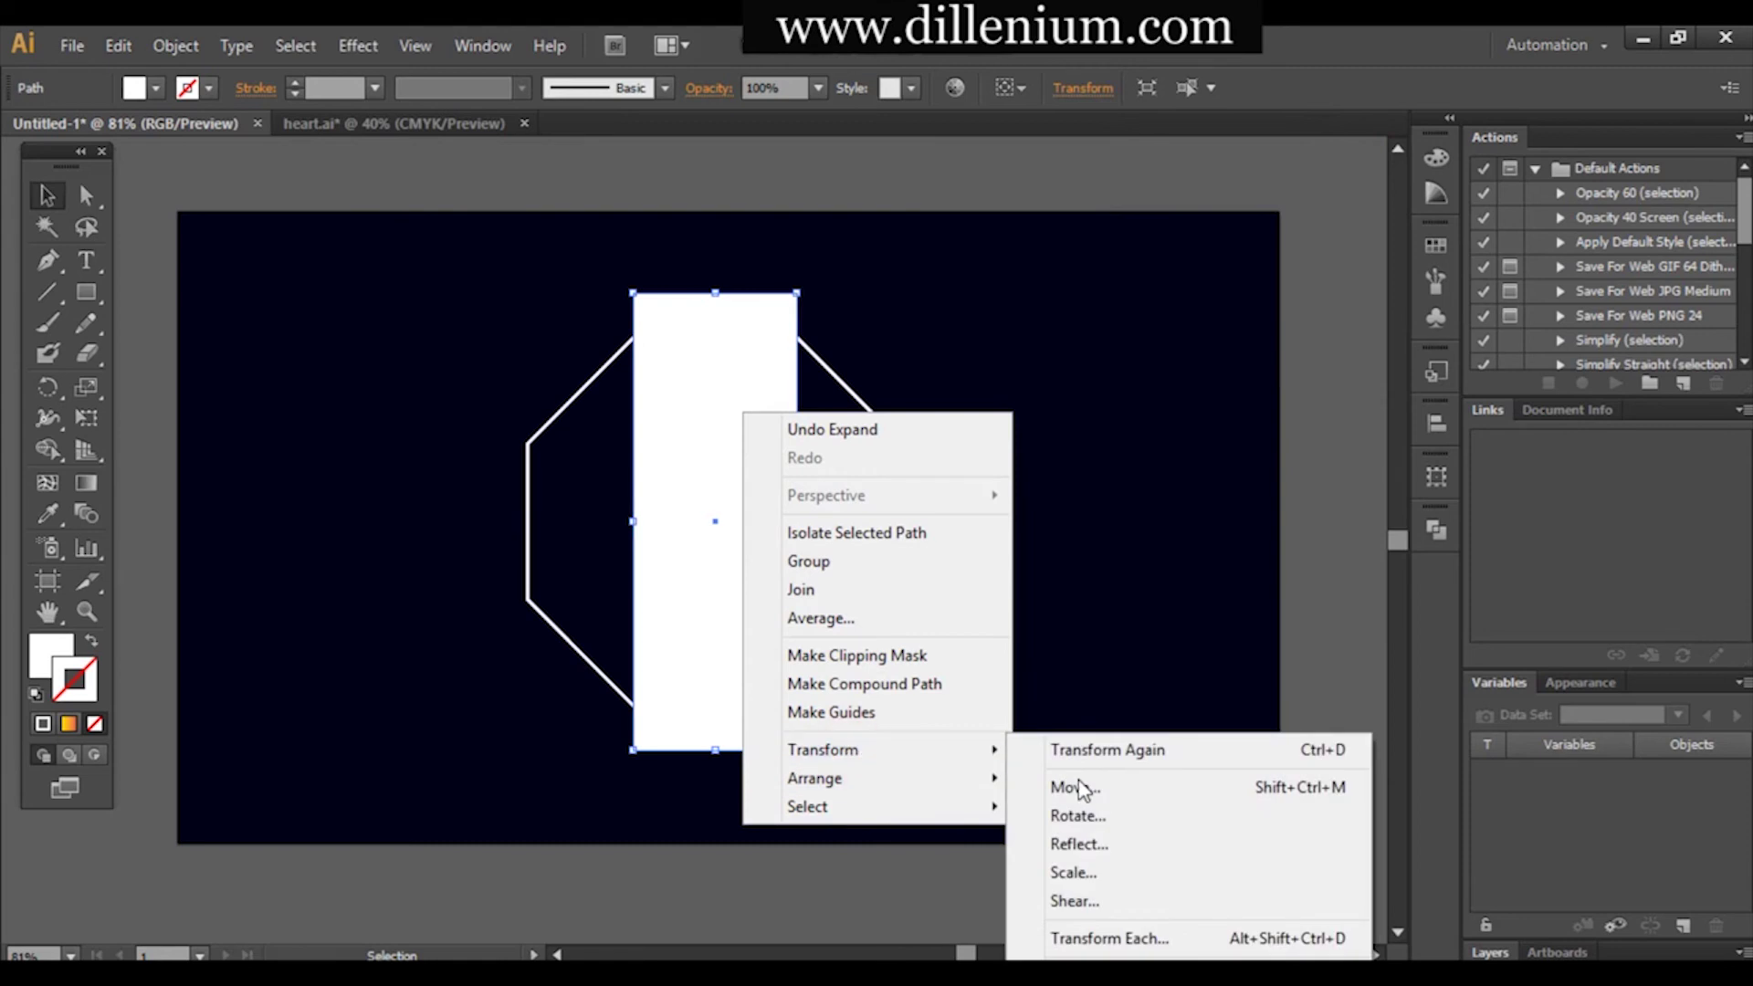
pyautogui.click(1089, 824)
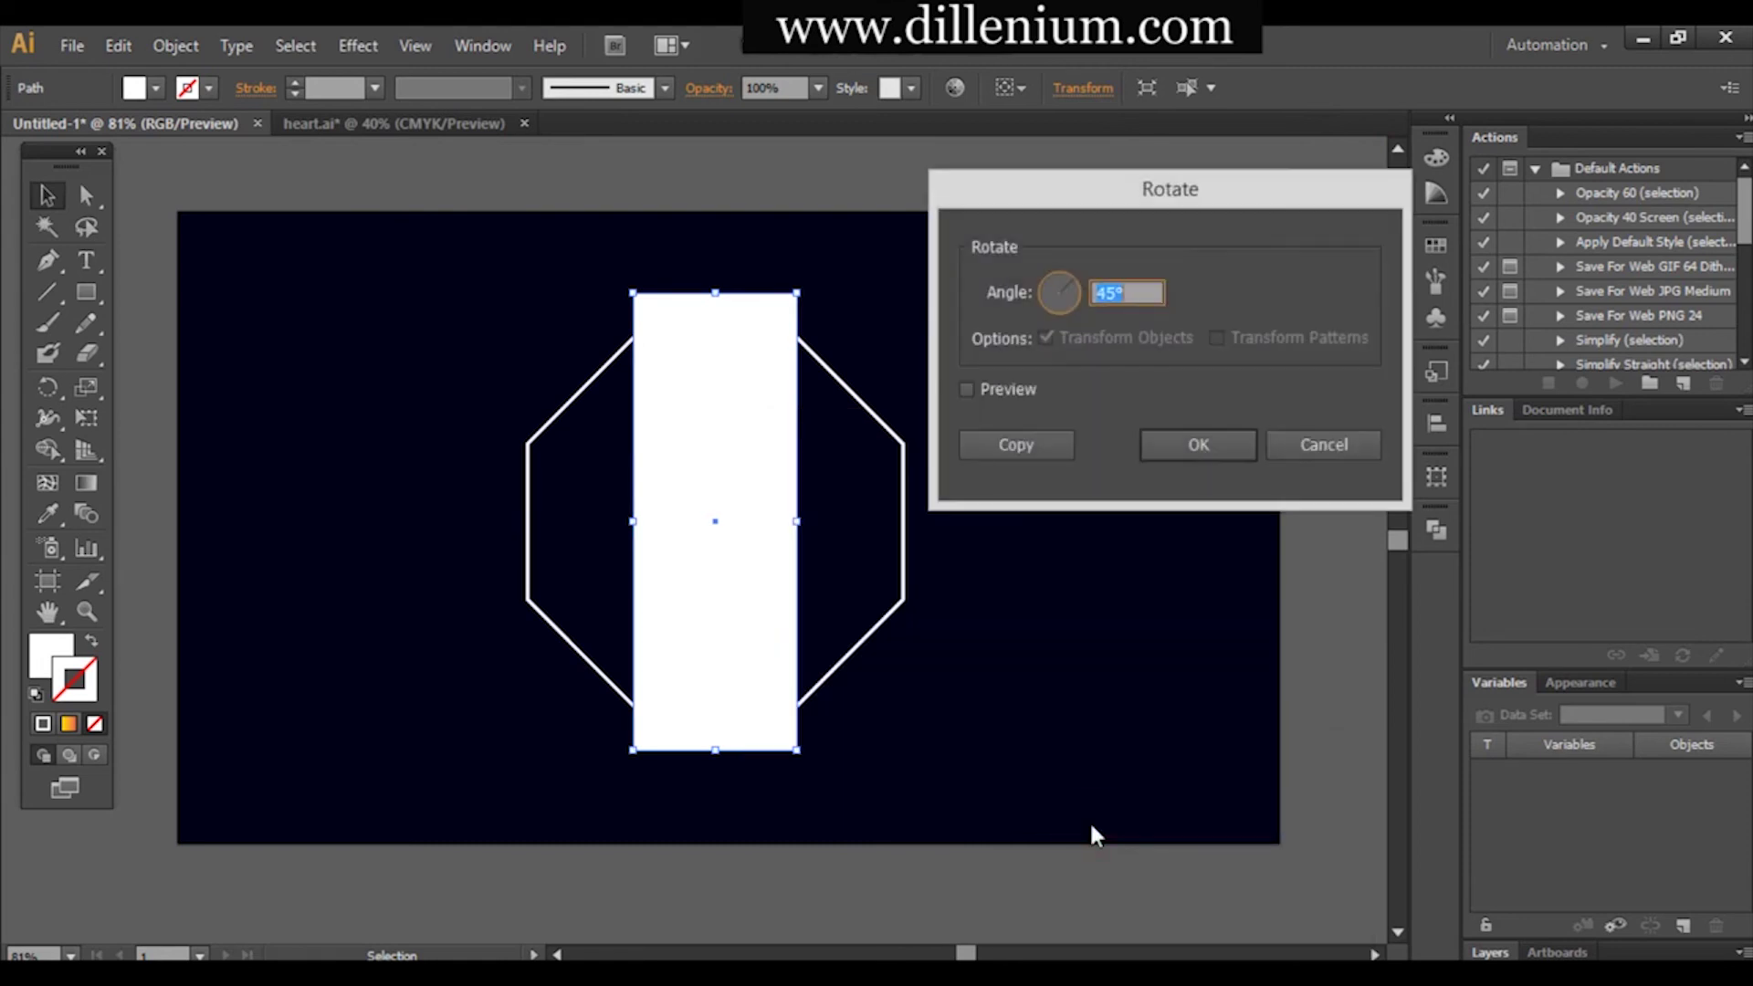
pyautogui.click(1207, 459)
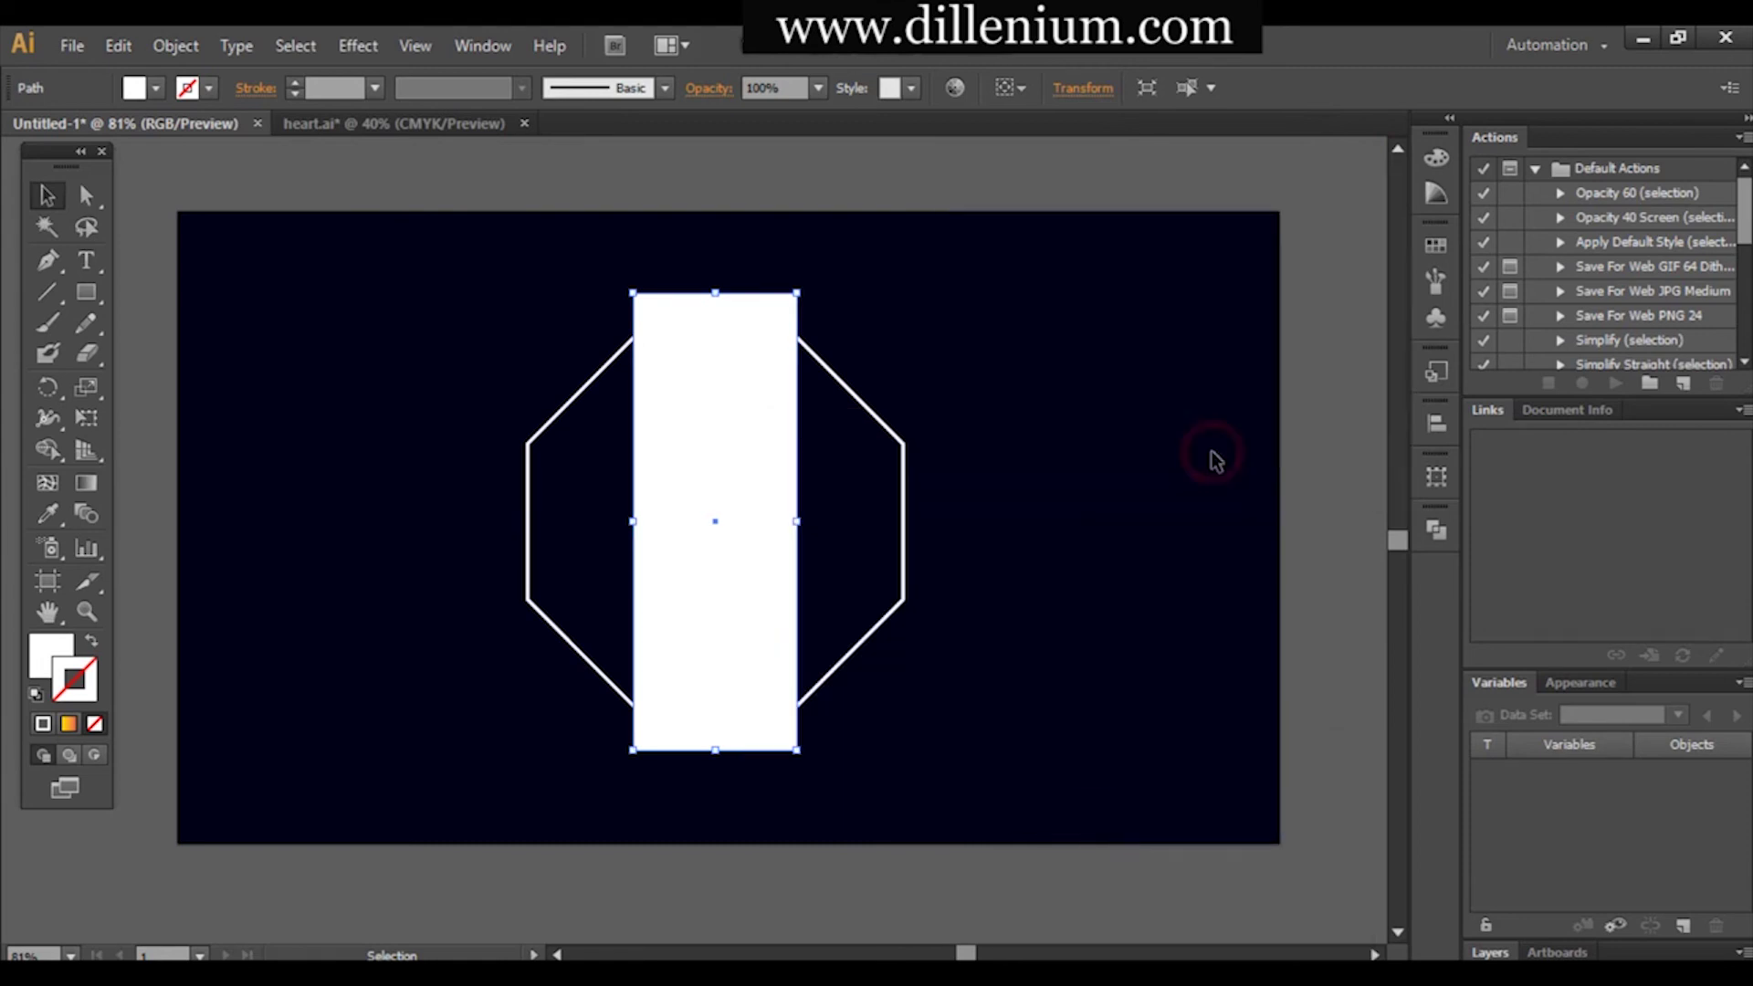
# Select the rotated rectangle and the octagon together.
pyautogui.click(1075, 534)
pyautogui.moveTo(1084, 383); pyautogui.dragTo(493, 803)
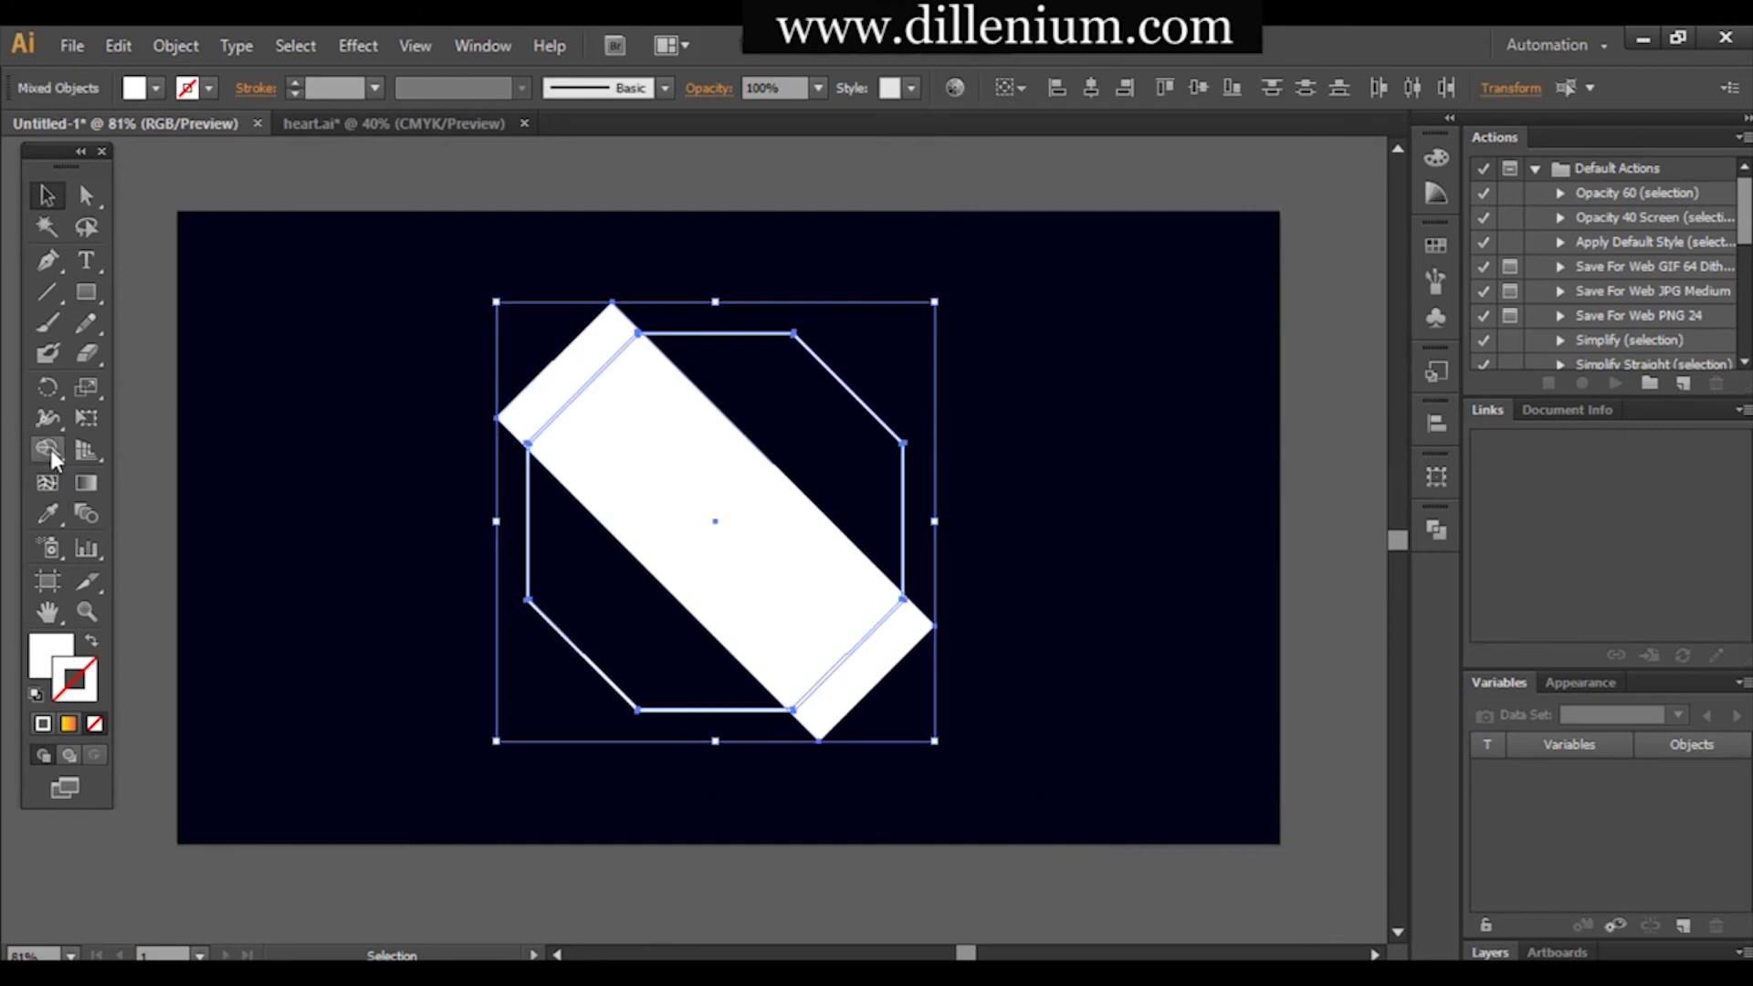
pyautogui.click(51, 449)
# Merge the diagonal band's pieces with Shape Builder and delete the band, leaving two octagon fragments.
pyautogui.moveTo(560, 363); pyautogui.dragTo(868, 665)
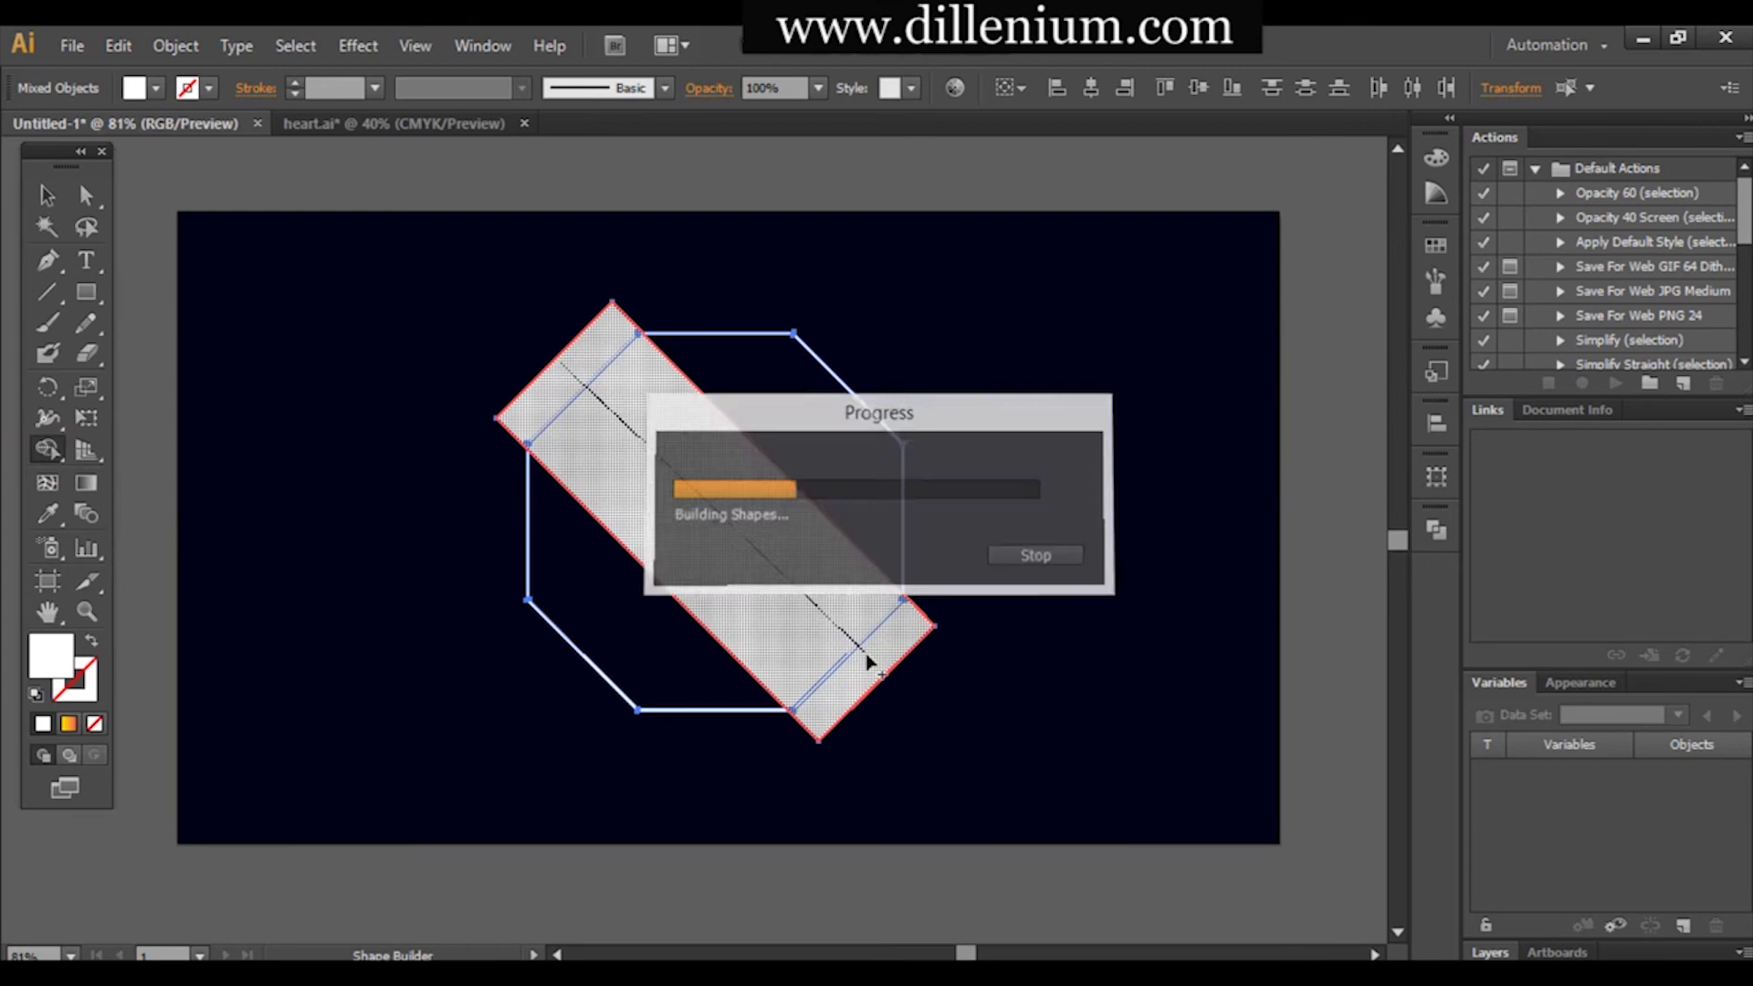
pyautogui.click(45, 194)
pyautogui.click(282, 415)
pyautogui.click(711, 527)
pyautogui.press('Delete')
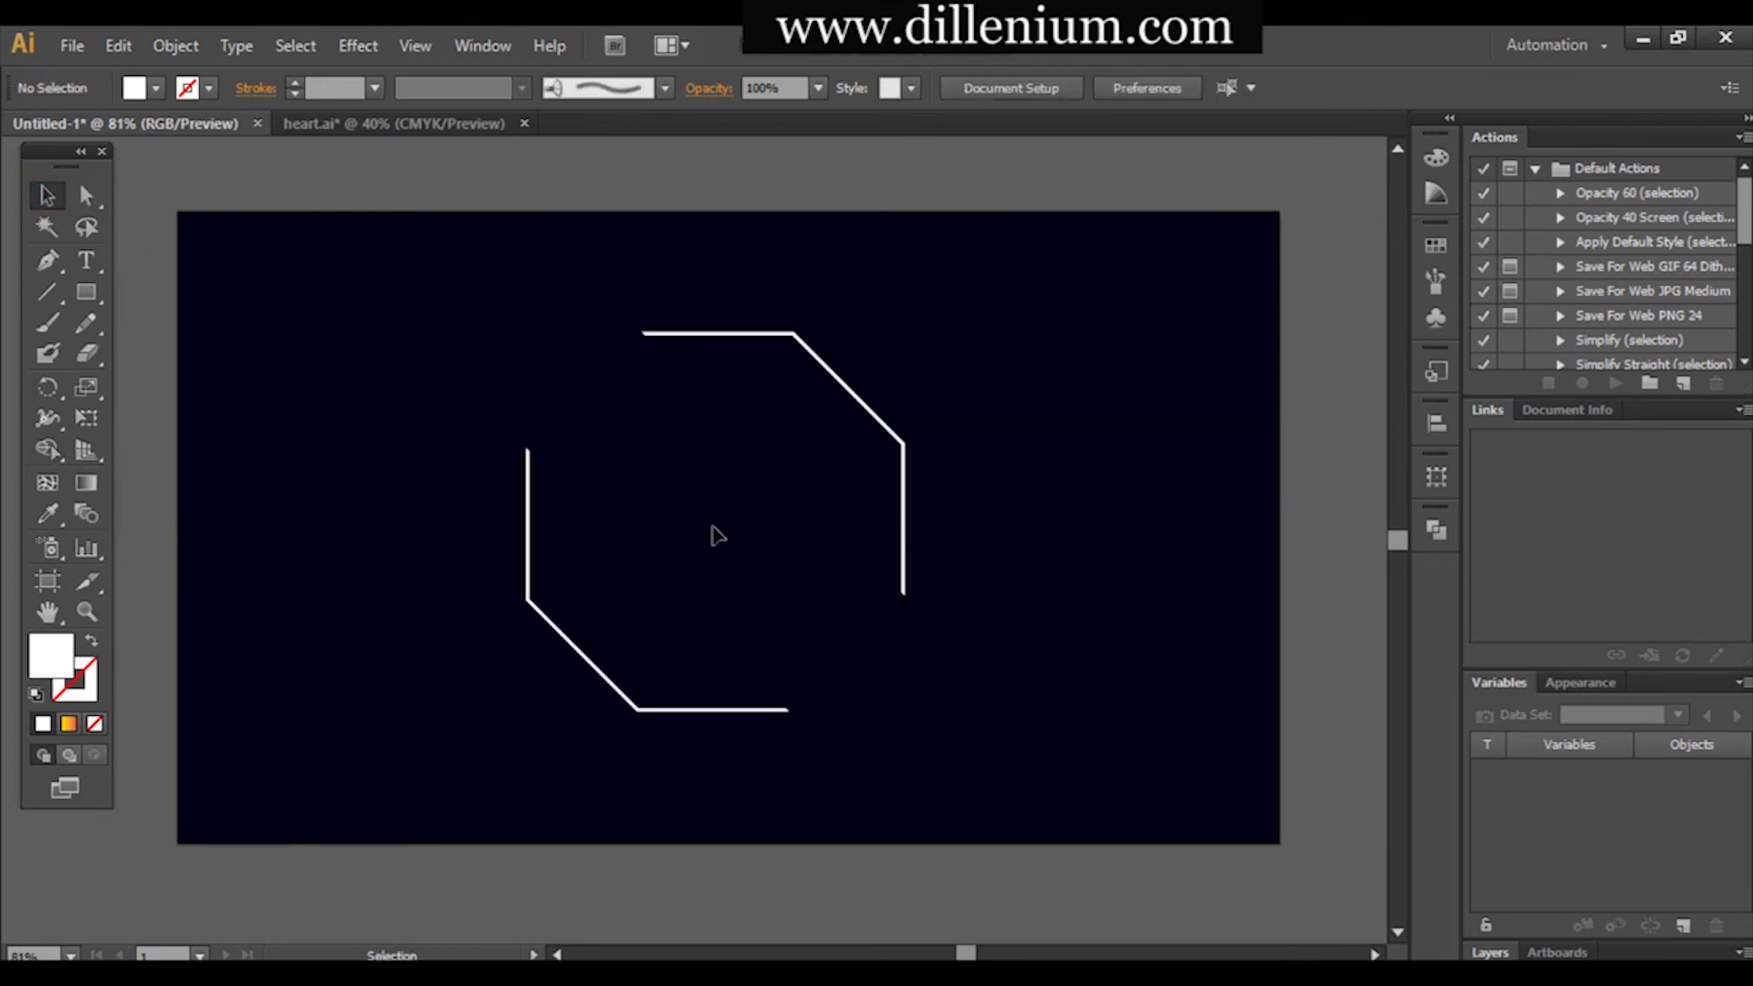
pyautogui.moveTo(481, 311); pyautogui.dragTo(1145, 817)
pyautogui.click(1141, 813)
# Type the word Levox inside the broken octagon and nudge it into place.
pyautogui.click(89, 259)
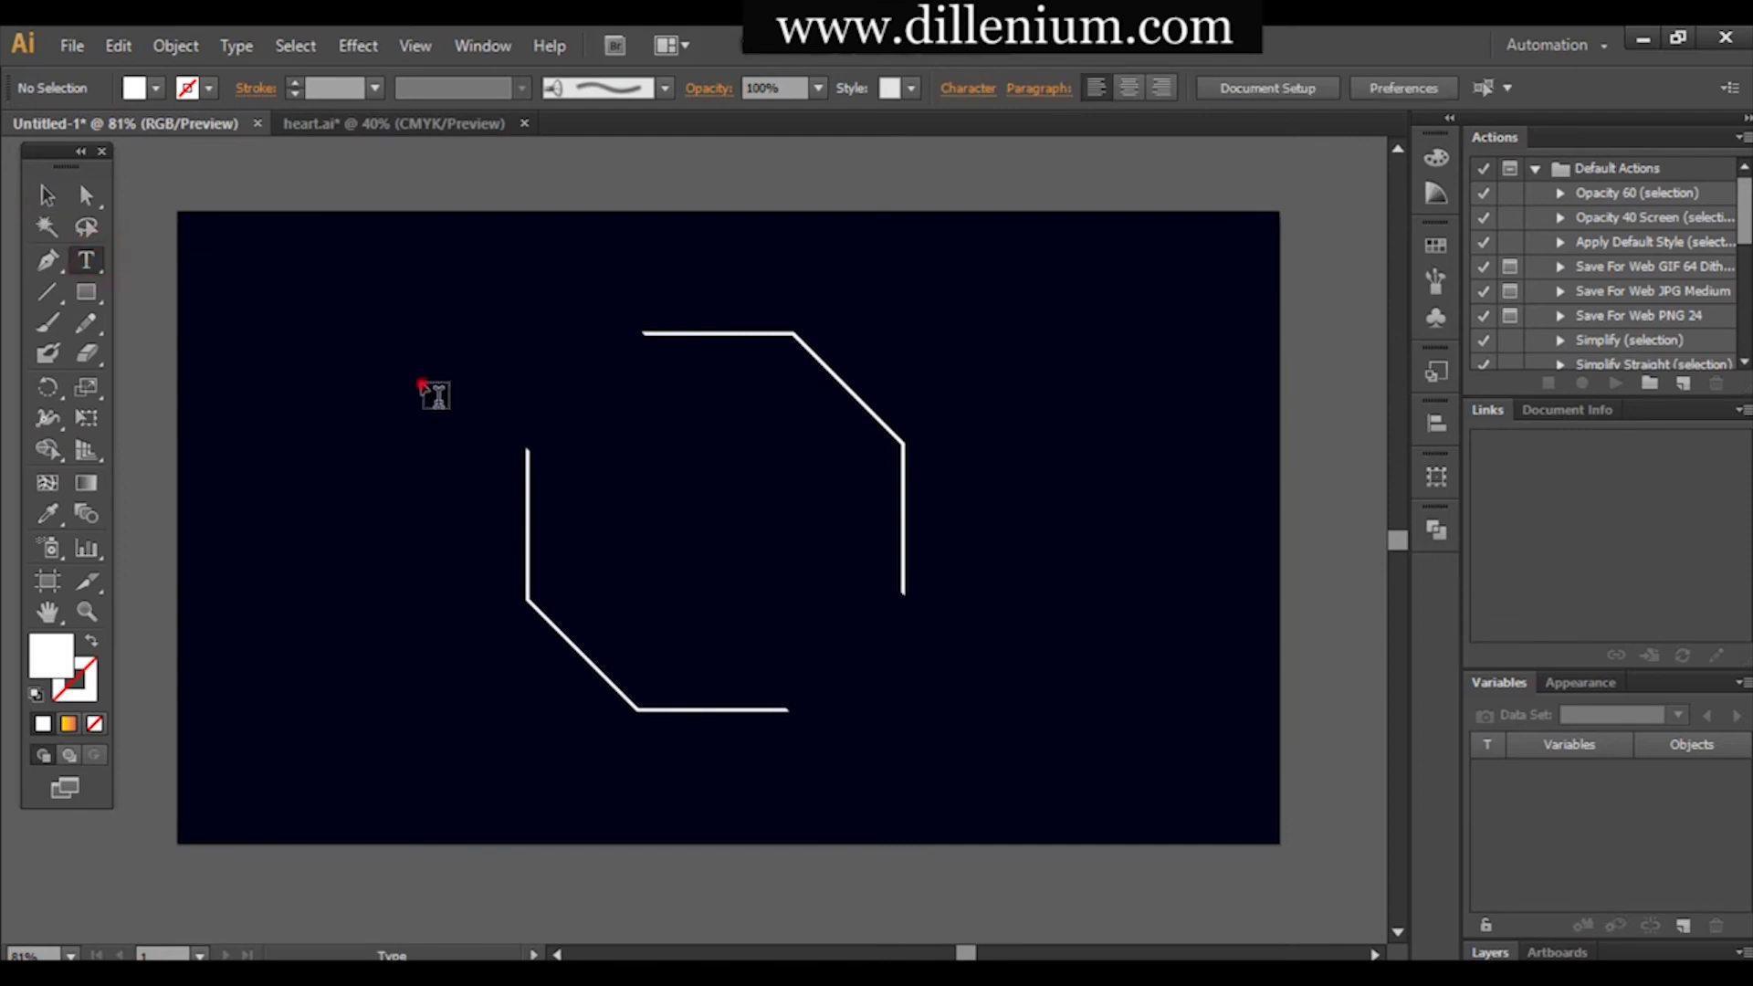
pyautogui.click(422, 379)
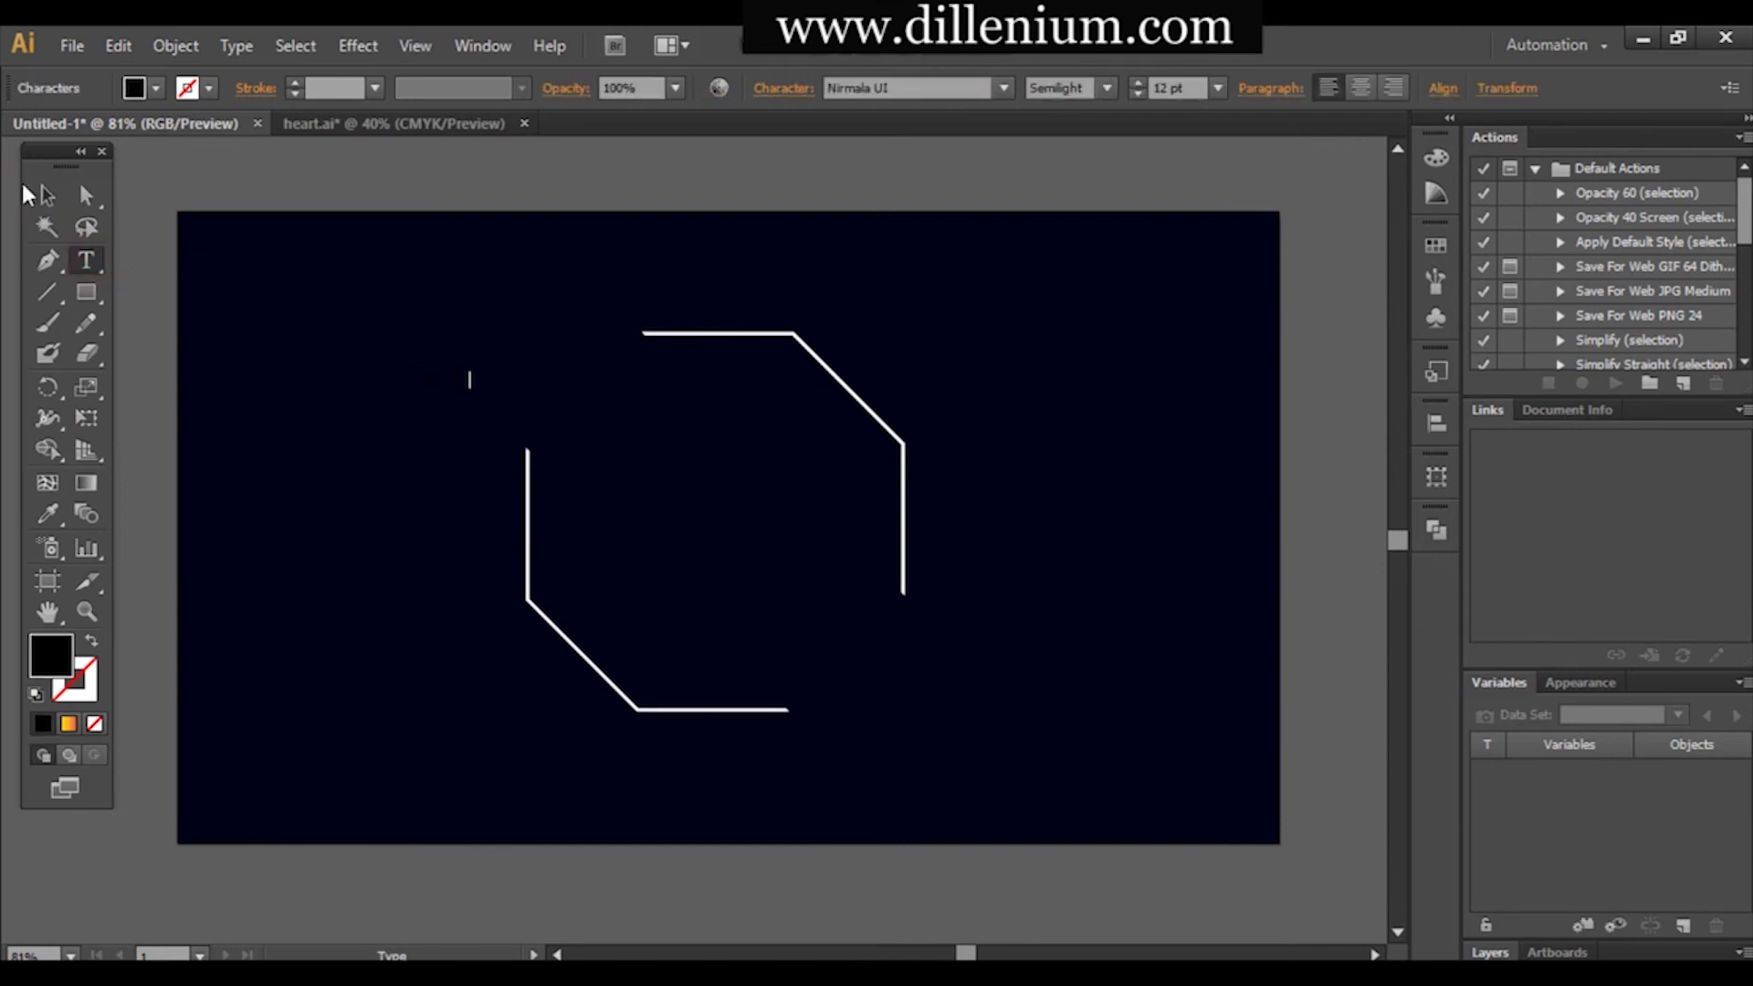
pyautogui.press('ctrl')
pyautogui.moveTo(469, 379); pyautogui.dragTo(834, 522)
pyautogui.click(838, 516)
pyautogui.moveTo(557, 488); pyautogui.dragTo(1049, 501)
pyautogui.press('BackSpace')
pyautogui.write('Levox')
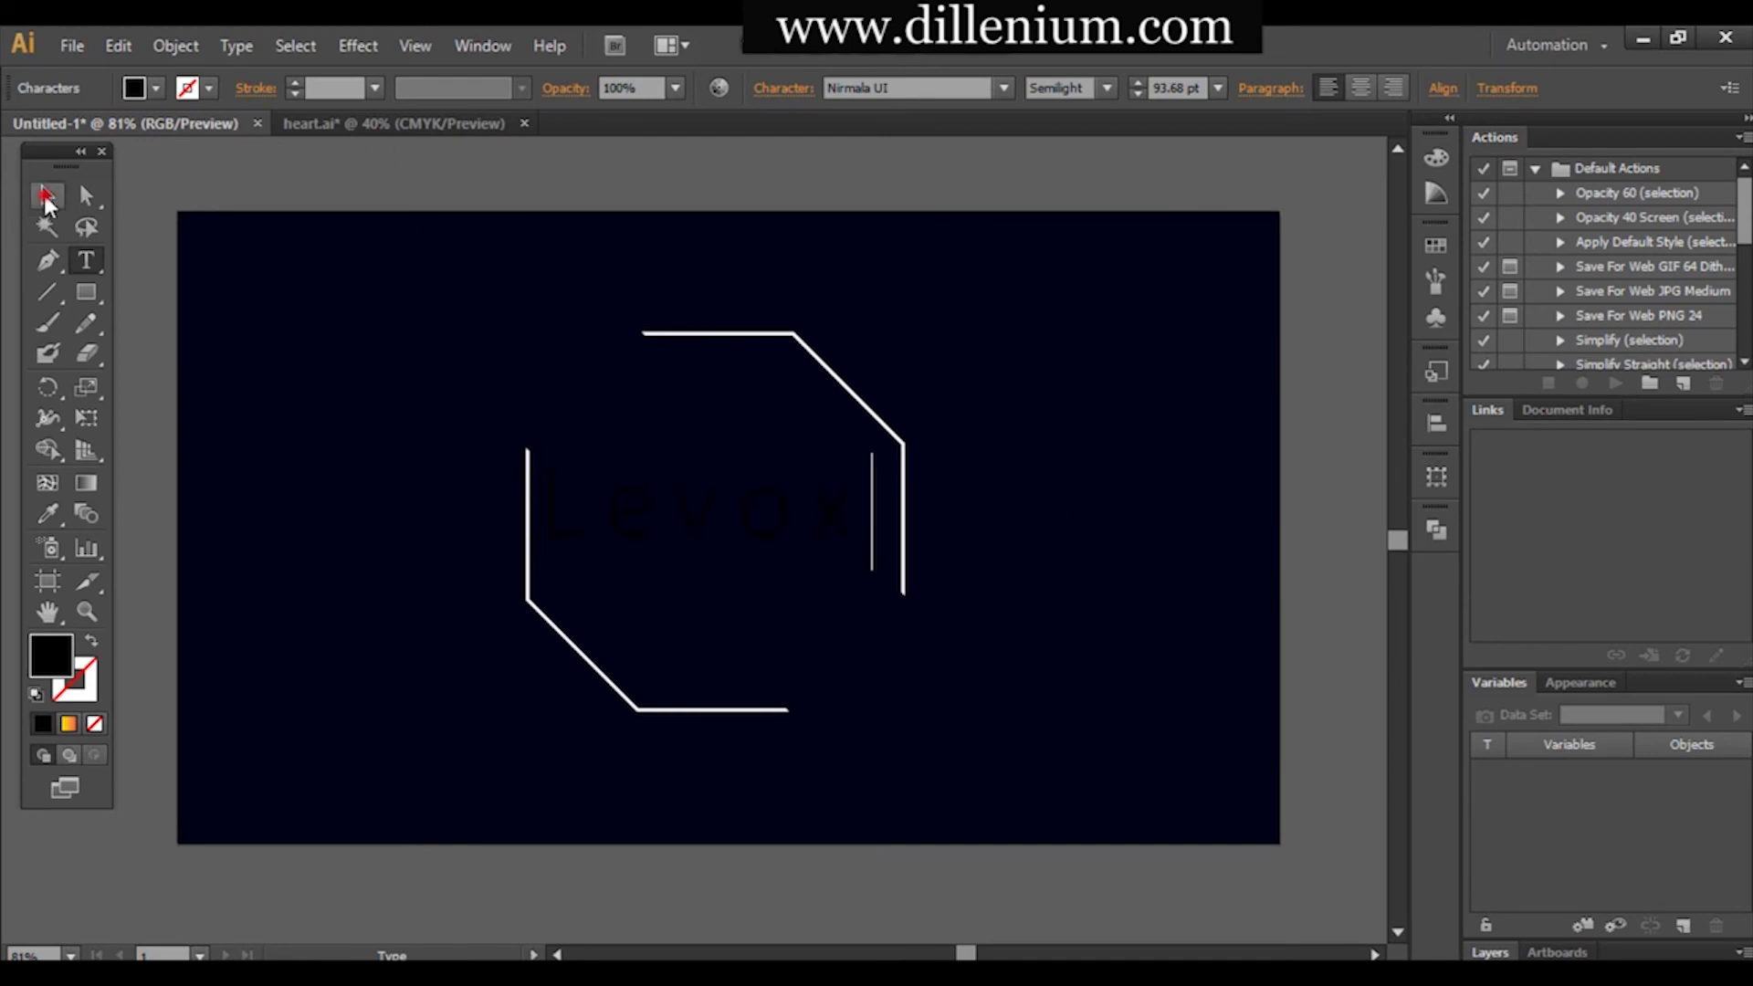
pyautogui.click(45, 196)
pyautogui.moveTo(722, 544); pyautogui.dragTo(744, 545)
# Set Levox's font to Athena of theOcean and fill it white.
pyautogui.click(929, 91)
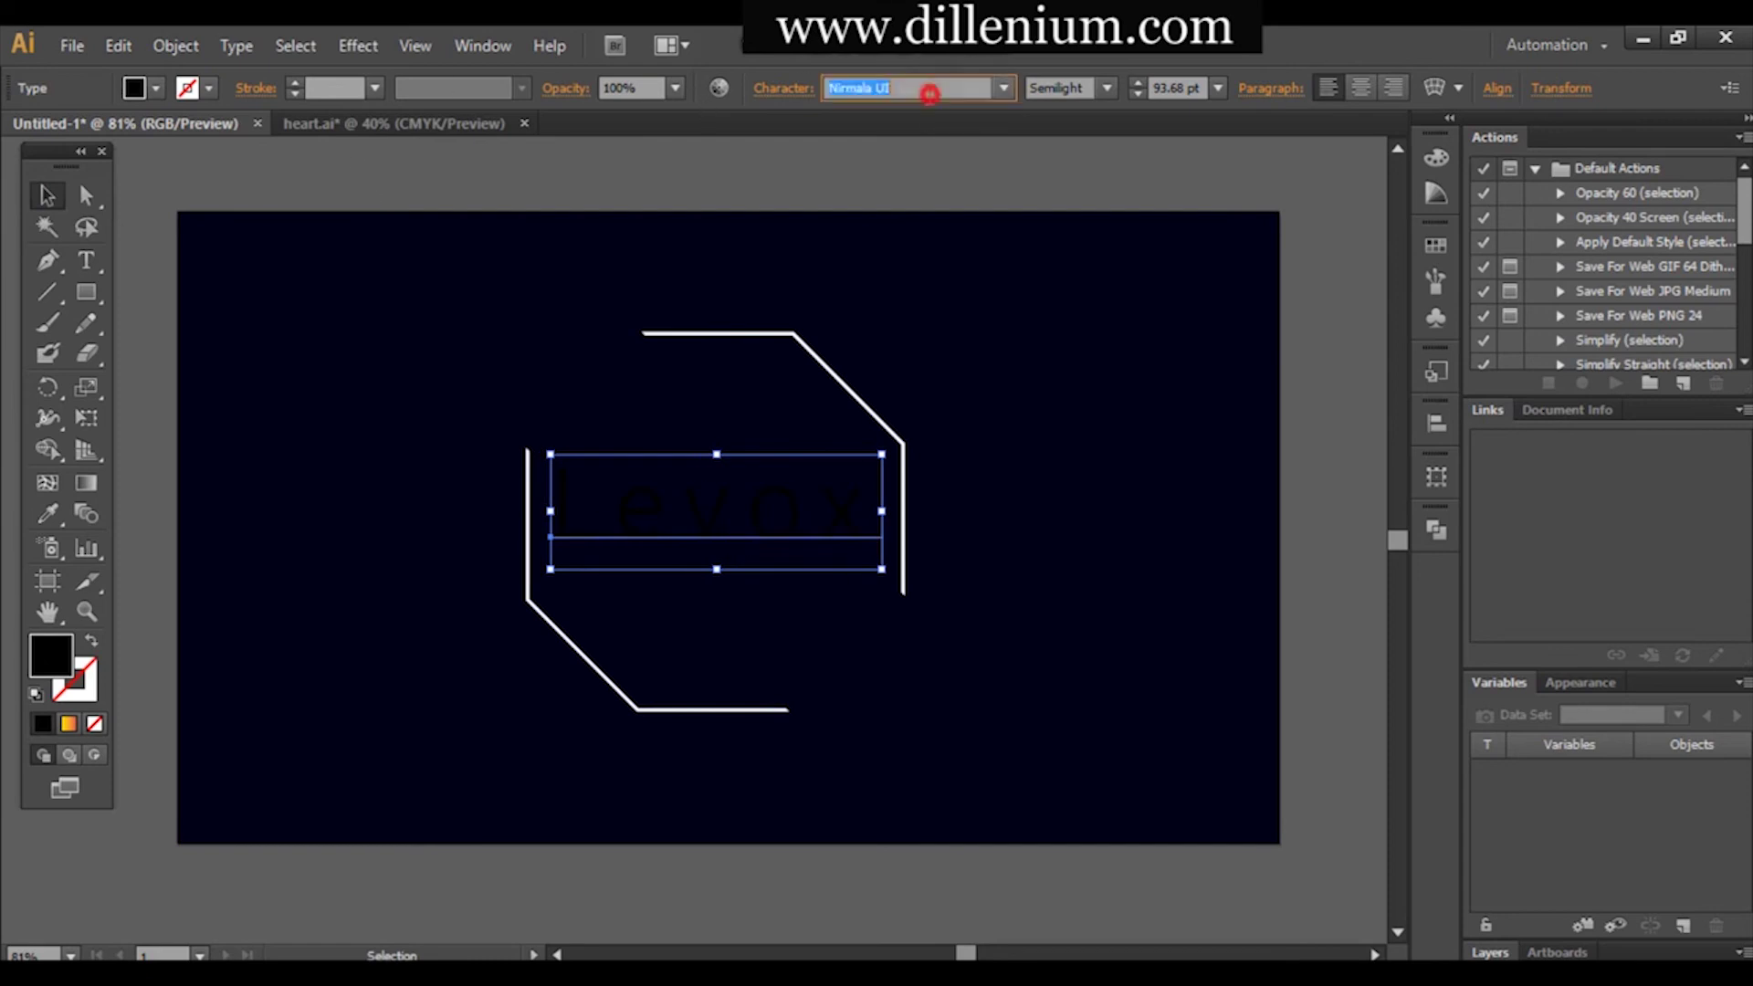
pyautogui.write('Athena of theOcean')
pyautogui.press('Return')
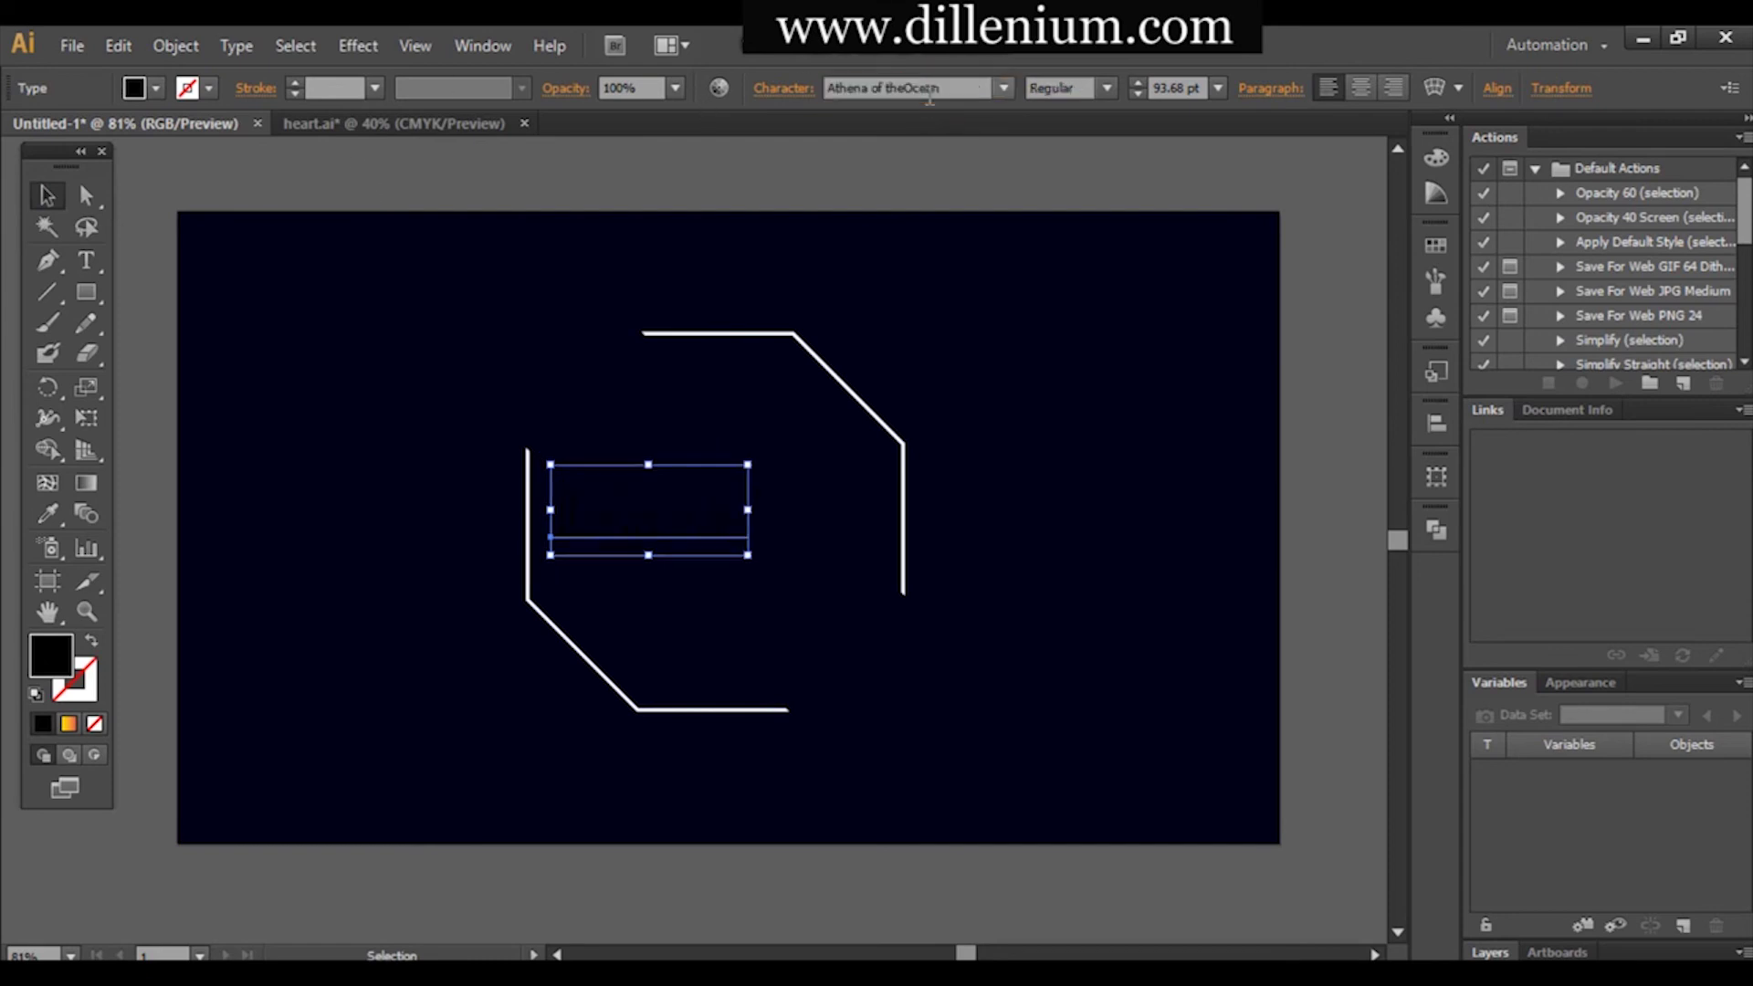
pyautogui.click(155, 88)
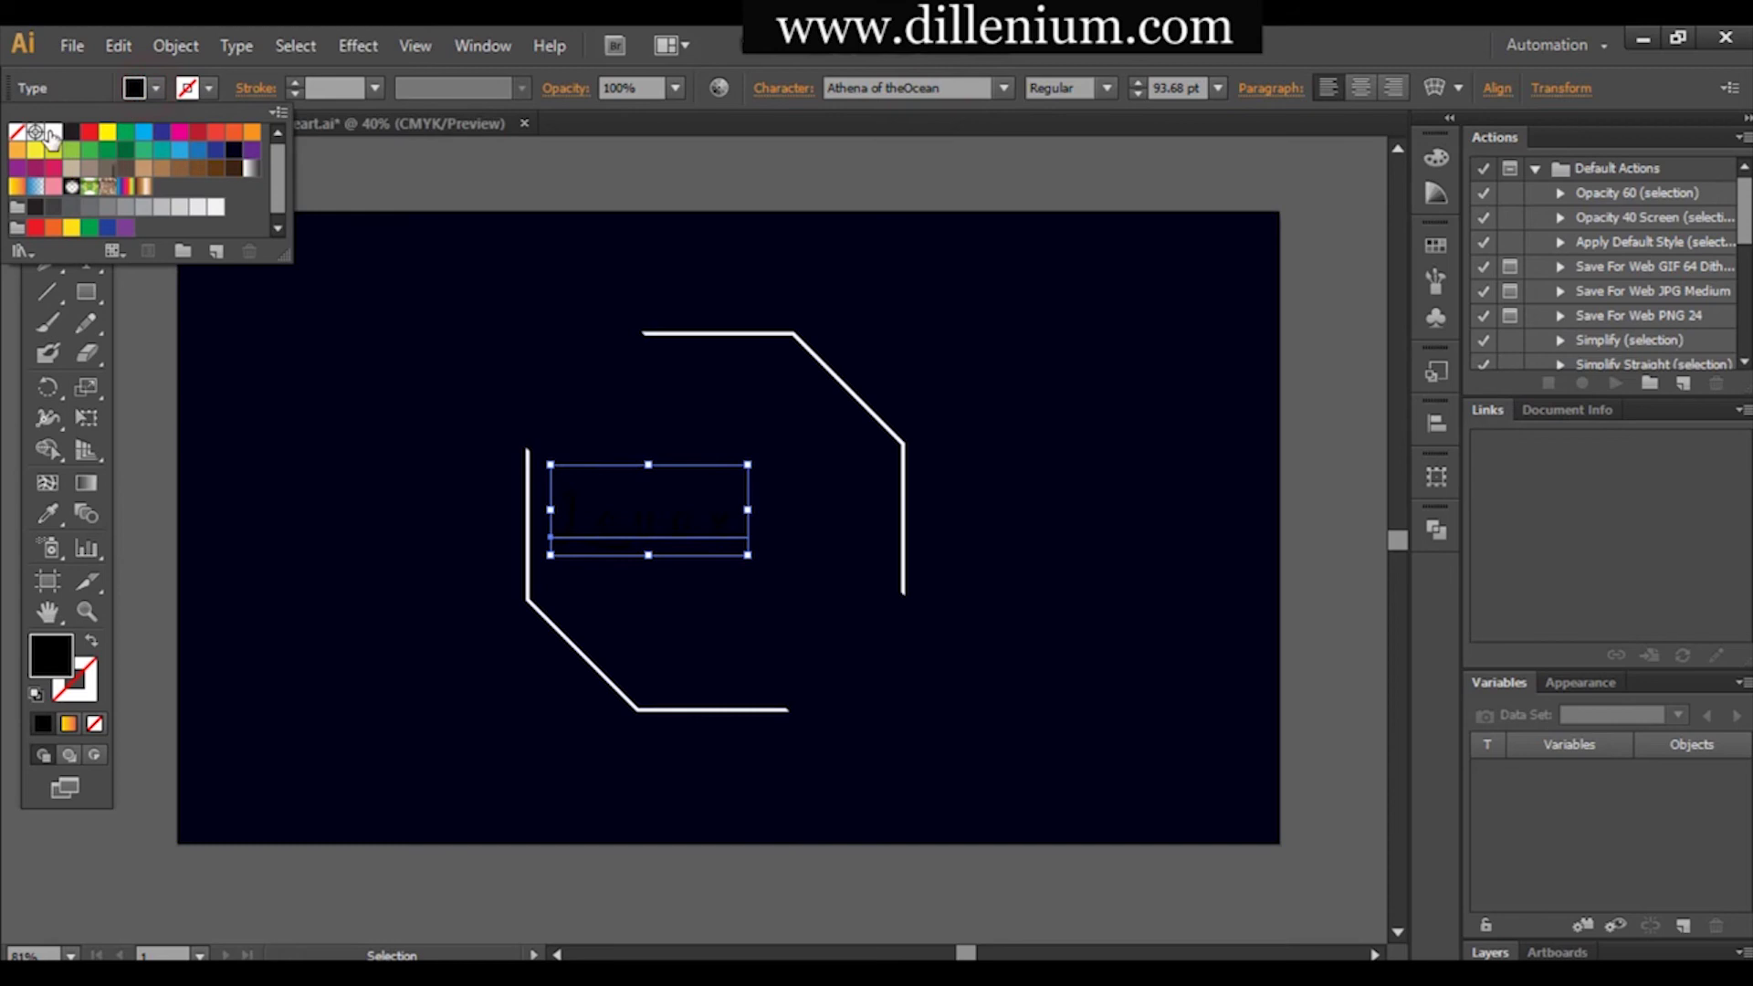
pyautogui.click(35, 136)
pyautogui.click(565, 546)
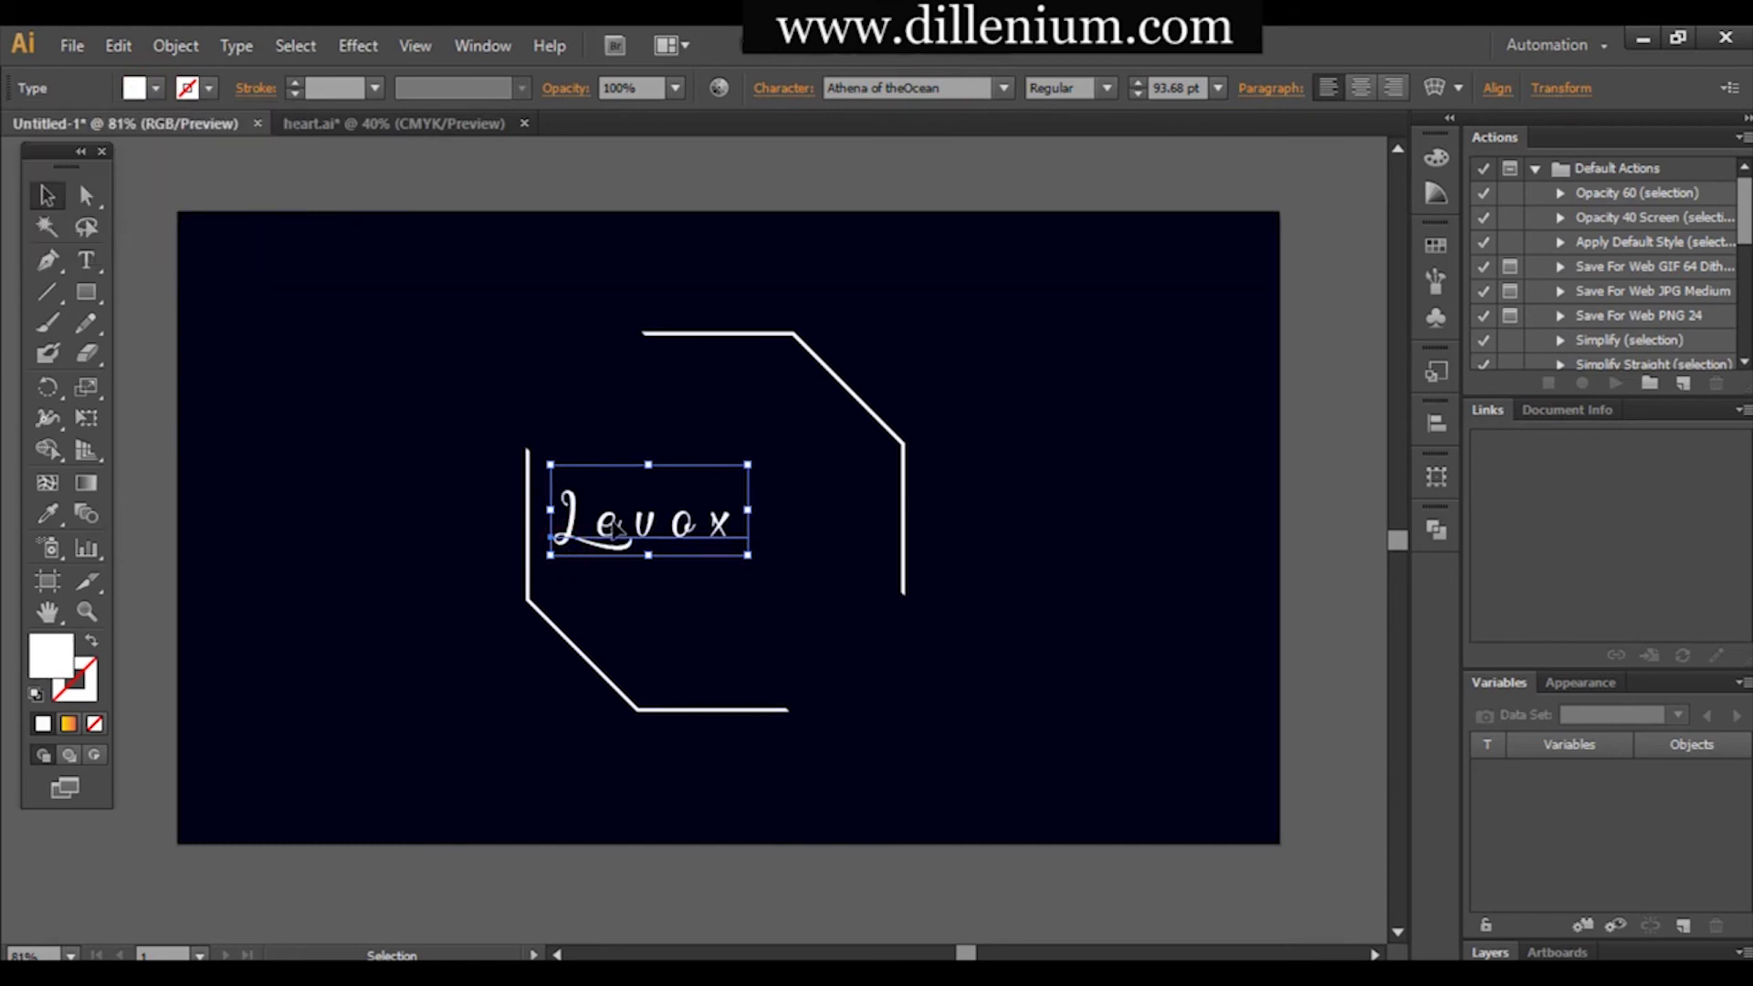
pyautogui.click(784, 91)
# Tighten Levox's tracking to 40 in the Character panel.
pyautogui.click(773, 242)
pyautogui.press('Down')
pyautogui.press('Down')
pyautogui.press('Down')
pyautogui.press('Down')
pyautogui.press('Down')
pyautogui.press('Down')
pyautogui.press('Down')
pyautogui.press('Down')
pyautogui.press('Down')
pyautogui.press('Down')
pyautogui.press('Down')
pyautogui.press('Down')
pyautogui.press('Down')
pyautogui.press('Down')
pyautogui.press('Down')
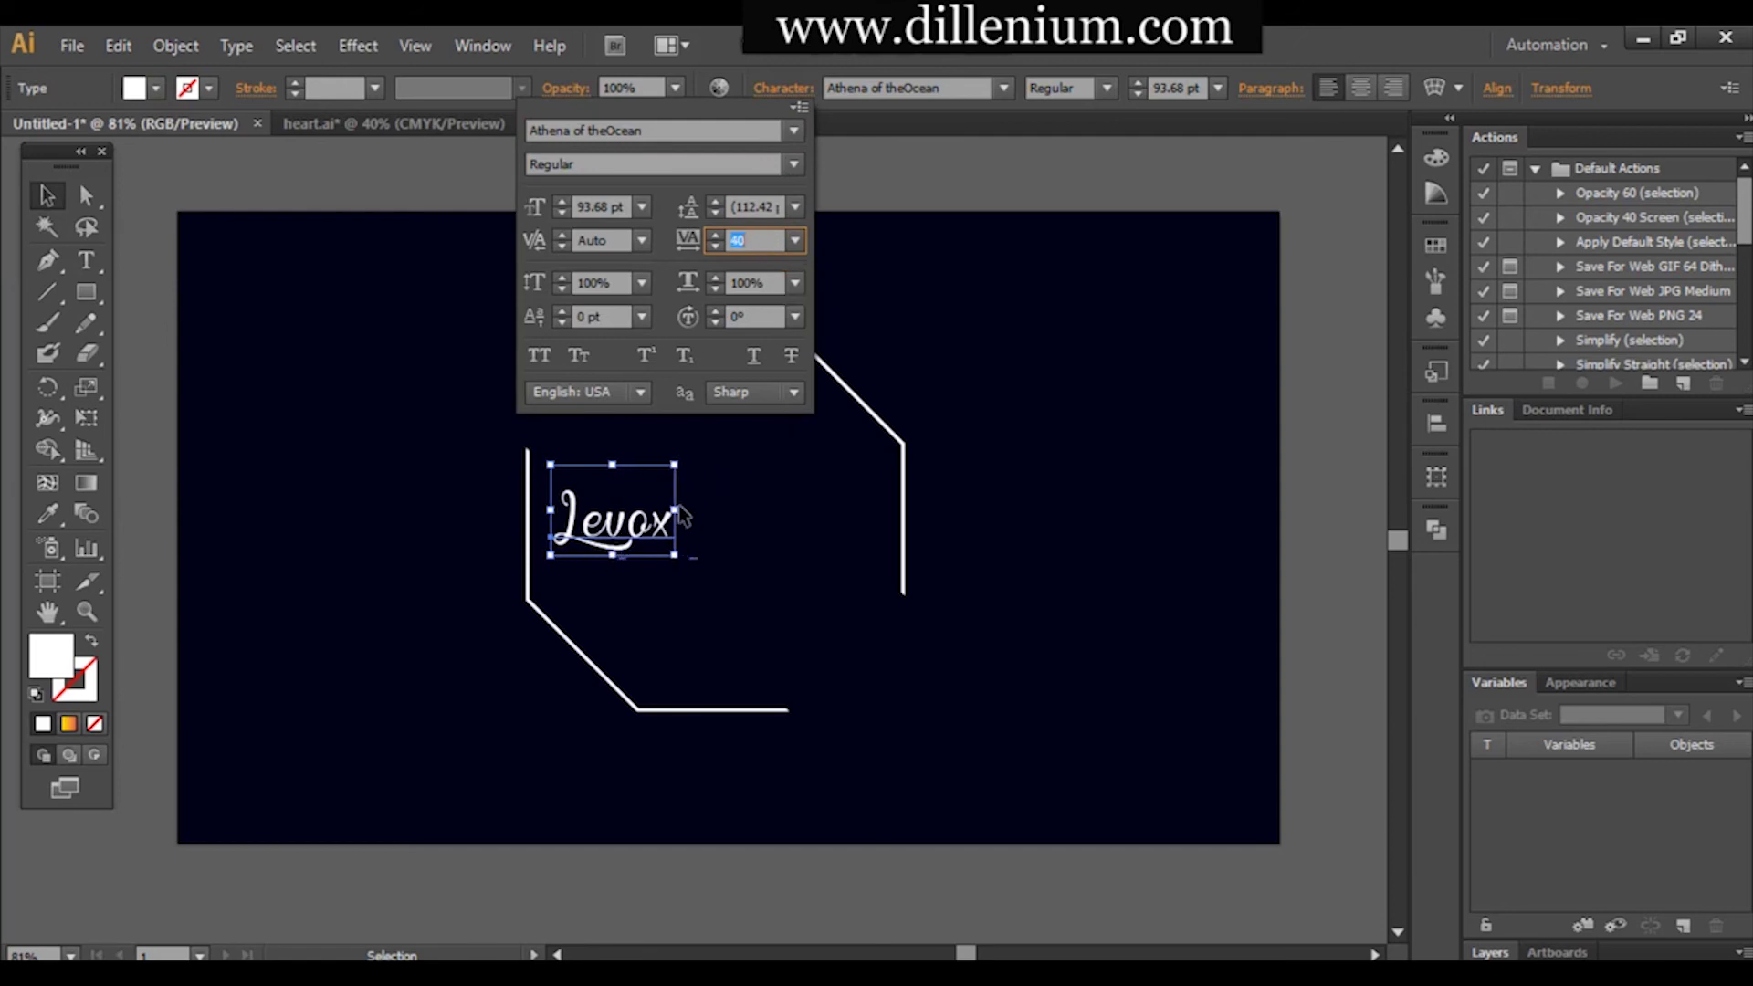
pyautogui.press('Return')
# Enlarge Levox to about 210 pt and move it to the octagon's centre.
pyautogui.moveTo(677, 509); pyautogui.dragTo(828, 510)
pyautogui.moveTo(762, 564); pyautogui.dragTo(788, 534)
pyautogui.click(811, 626)
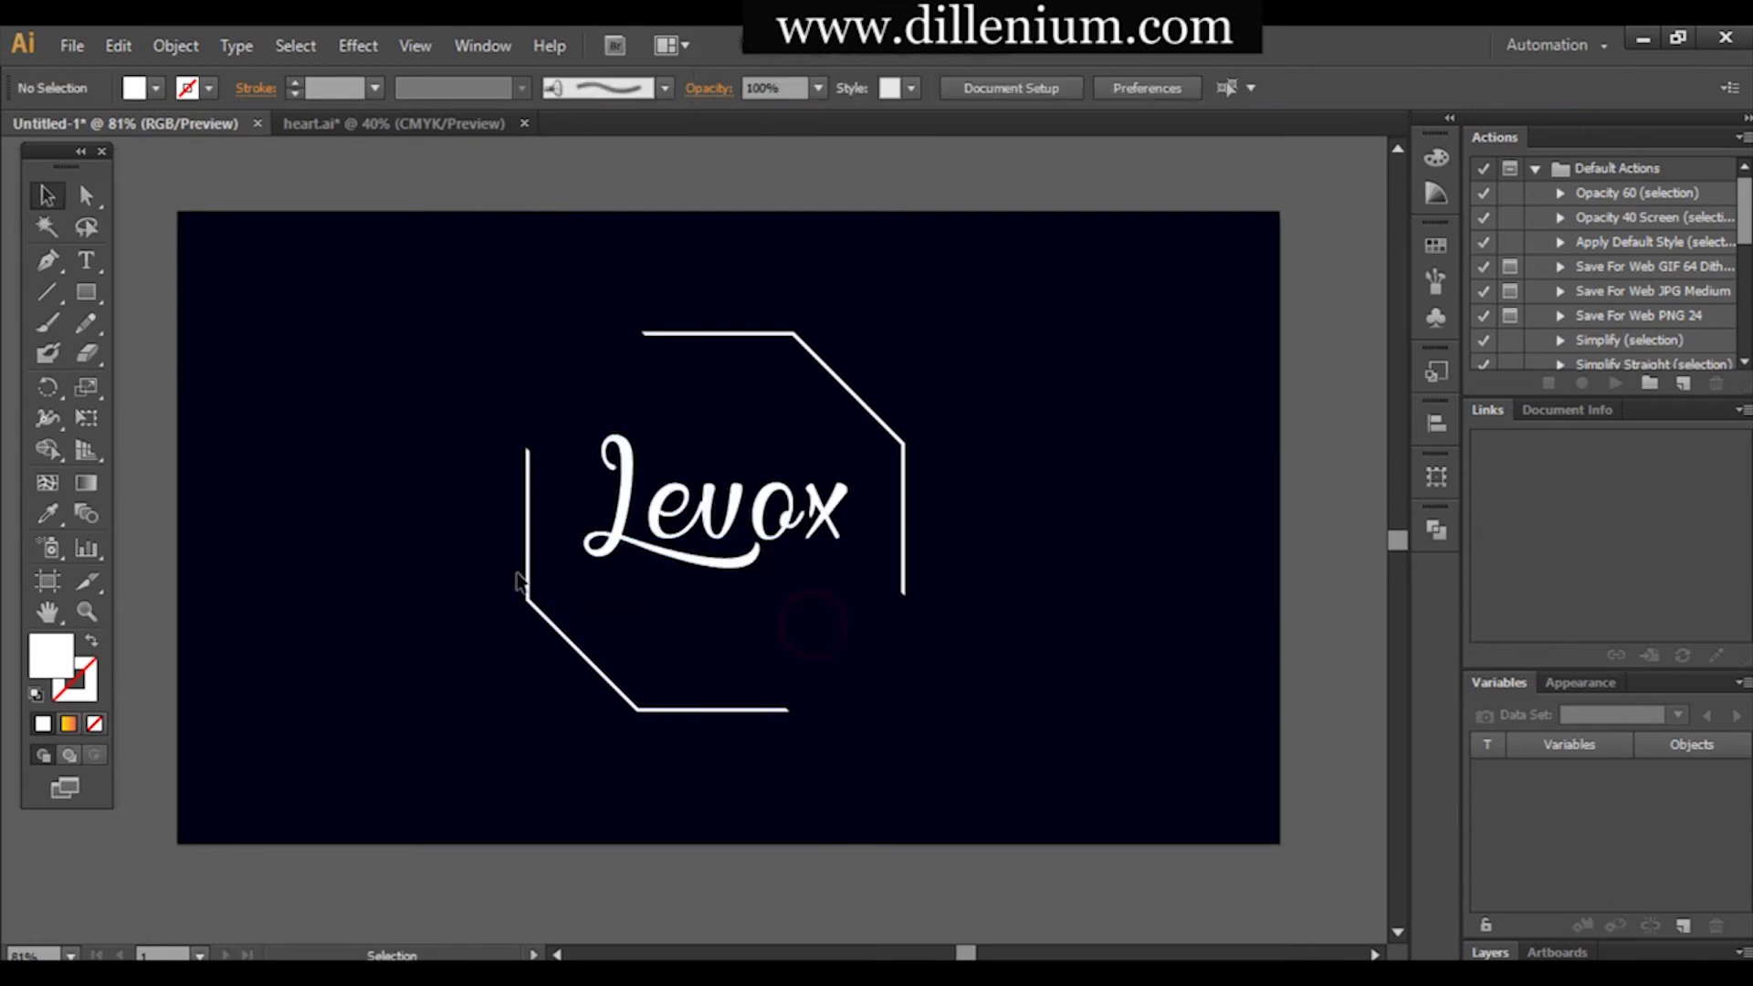
pyautogui.click(88, 261)
pyautogui.click(419, 399)
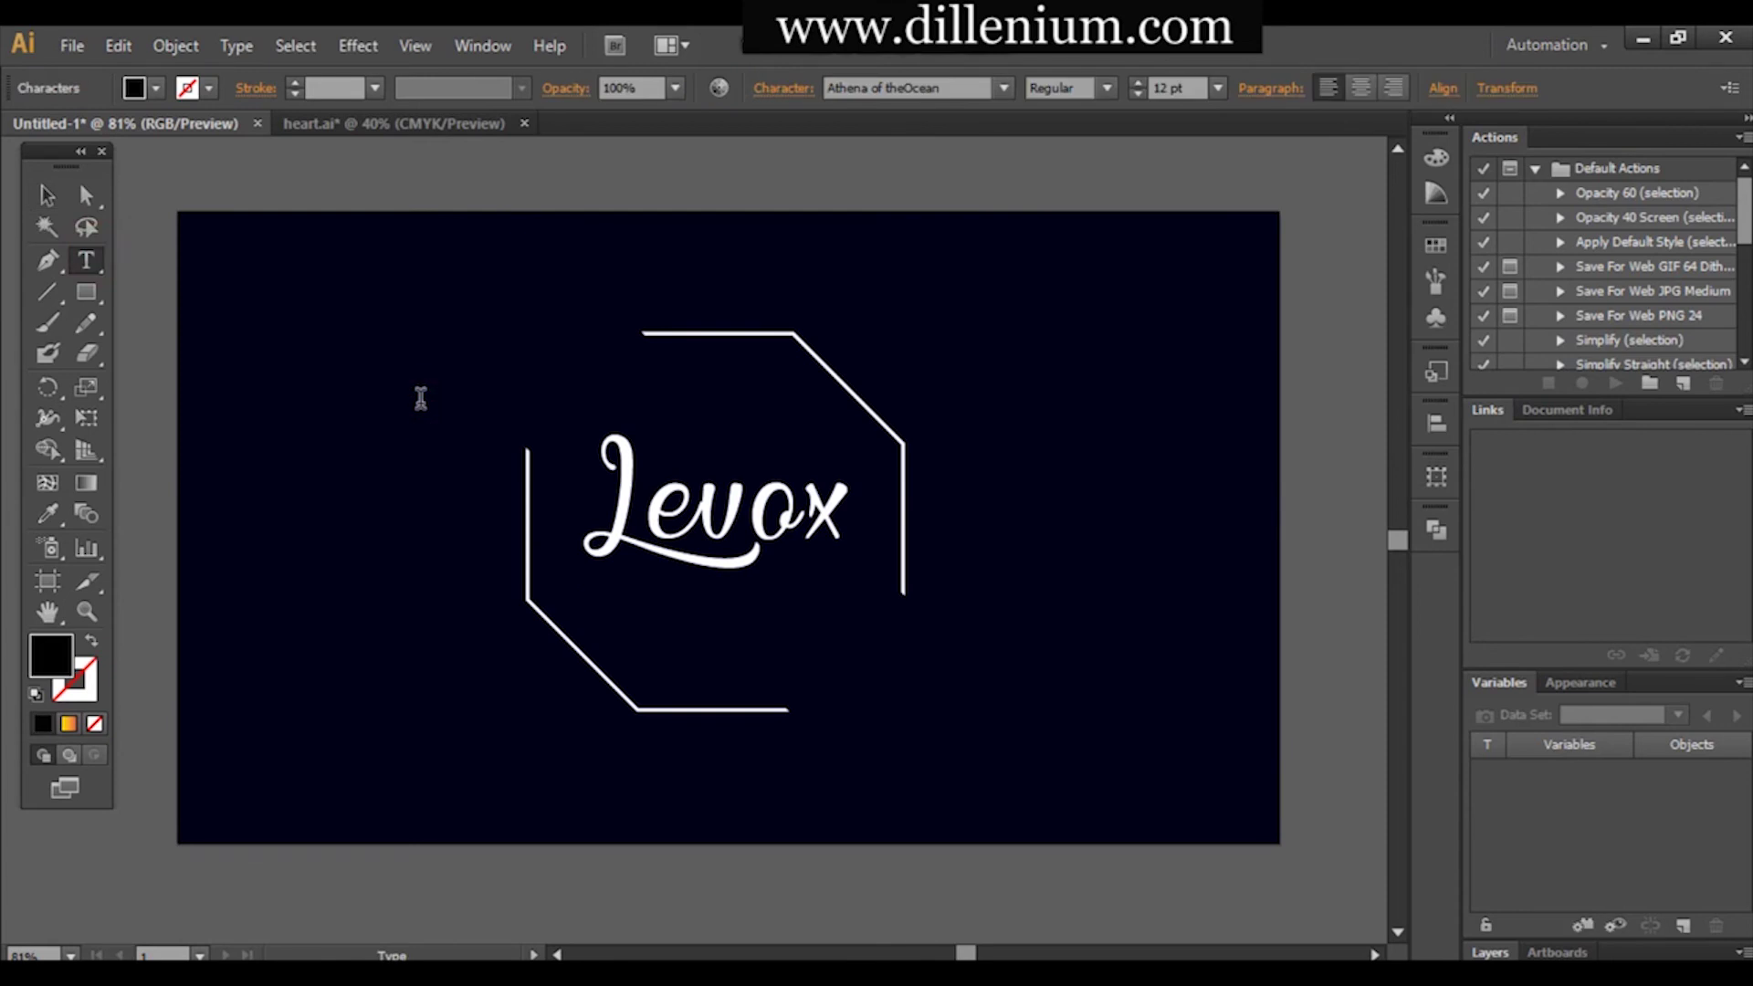
# Make the LIFE STYLE BLOG text white Nirmala UI Semilight, enlarge it and place it beneath Levox.
pyautogui.press('Escape')
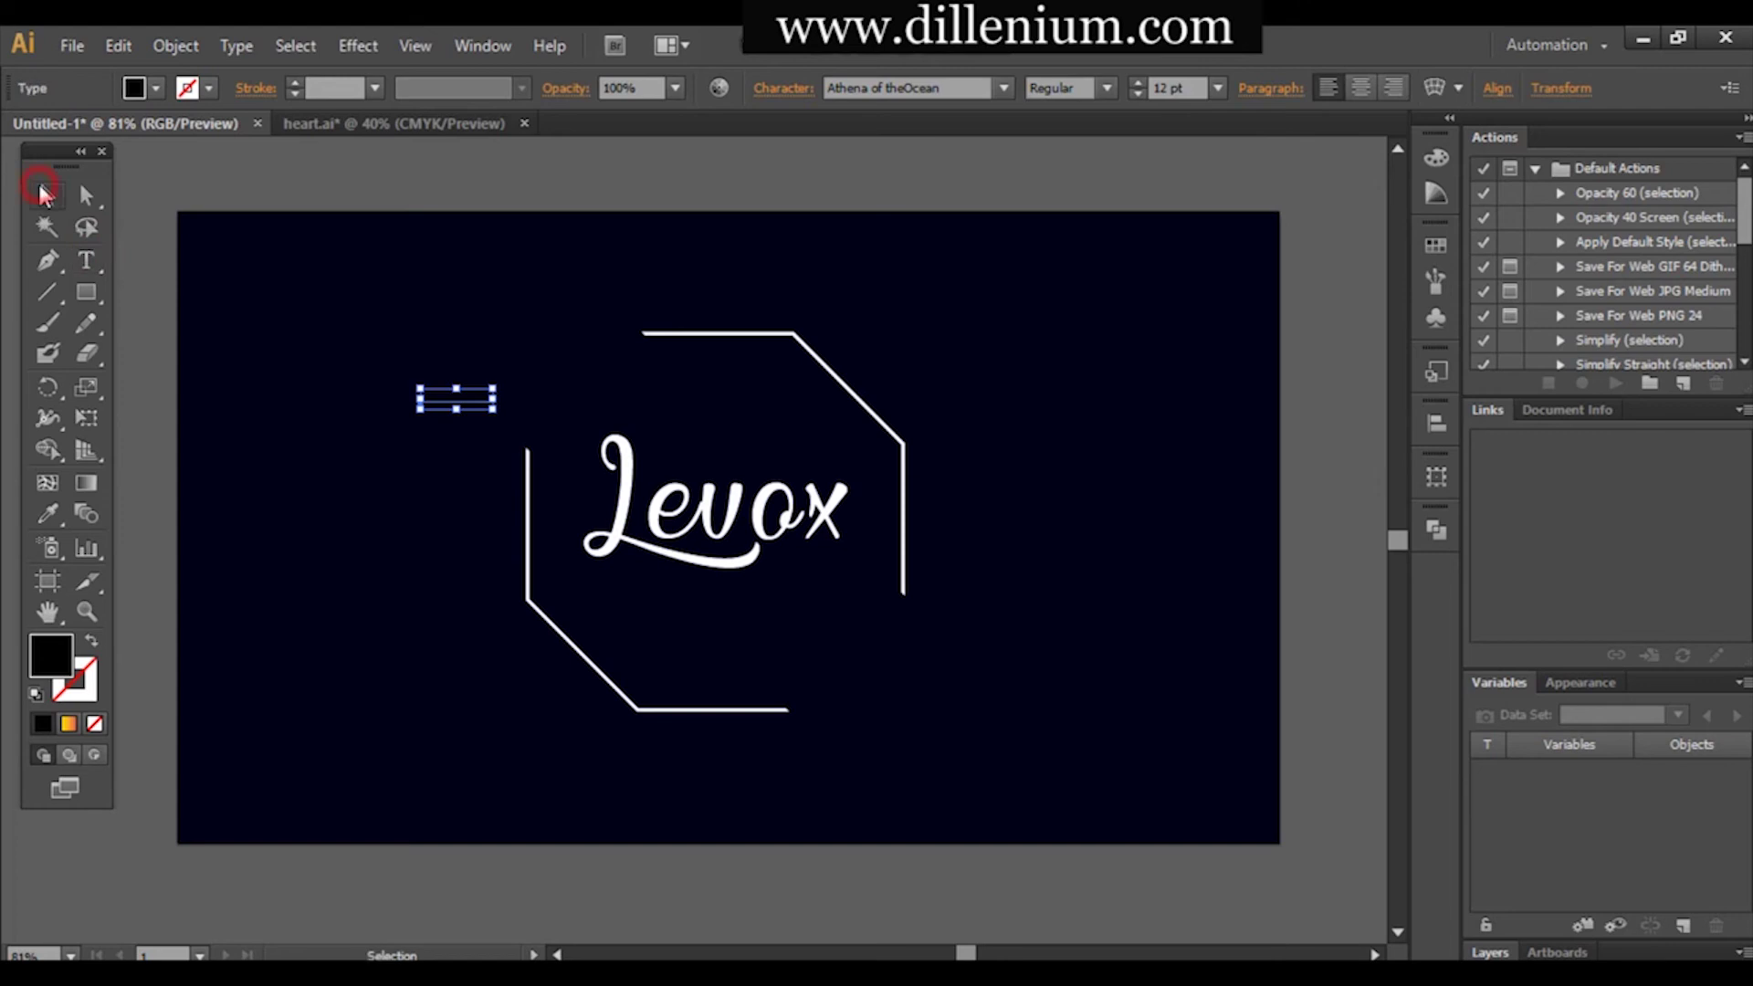
pyautogui.click(141, 80)
pyautogui.click(54, 131)
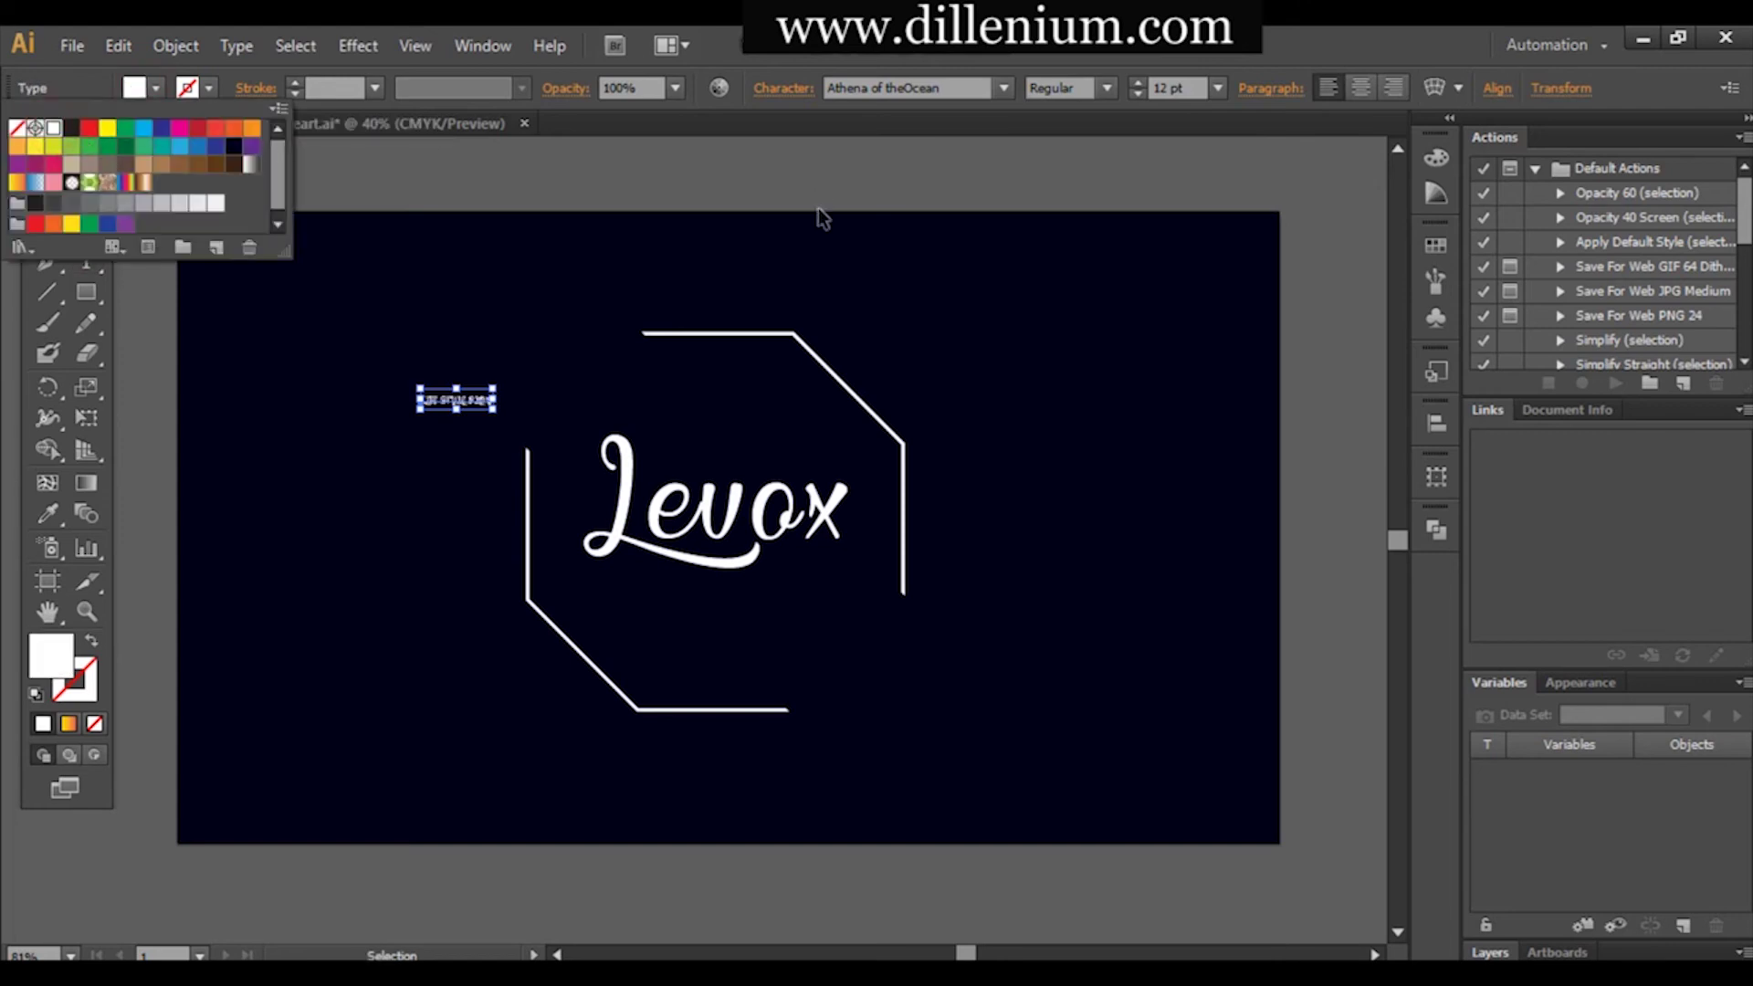
pyautogui.click(947, 85)
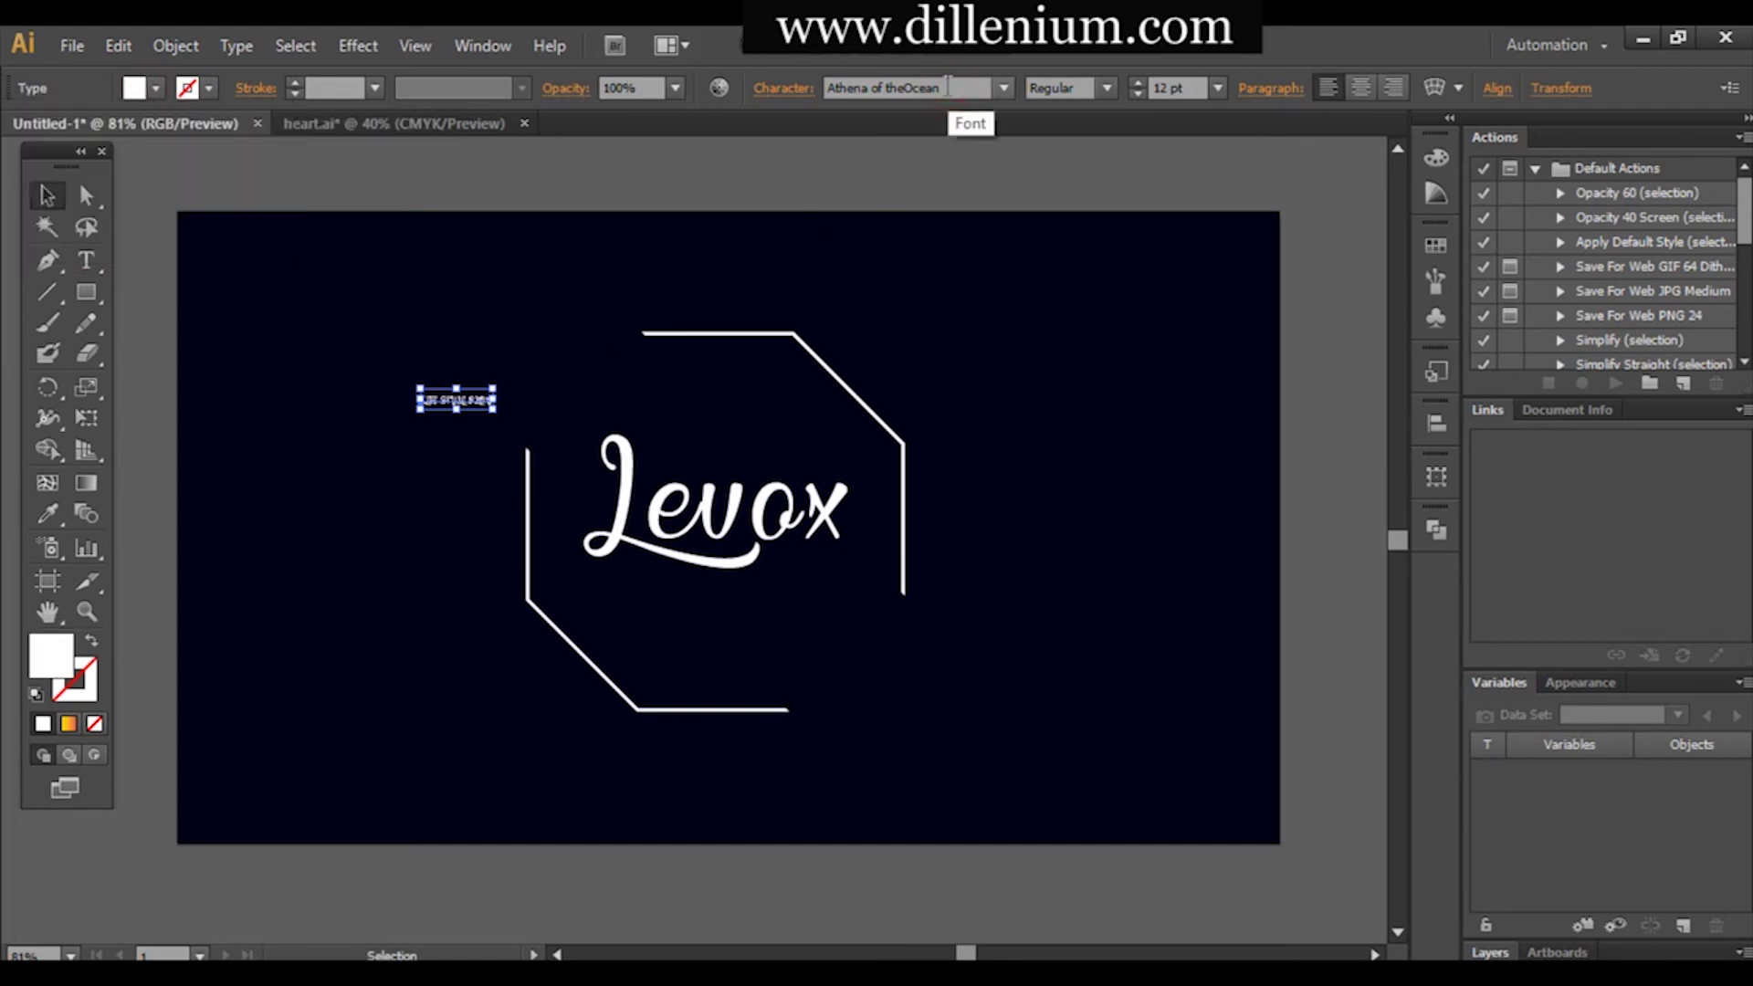
pyautogui.click(947, 85)
pyautogui.write('Nirmala UI')
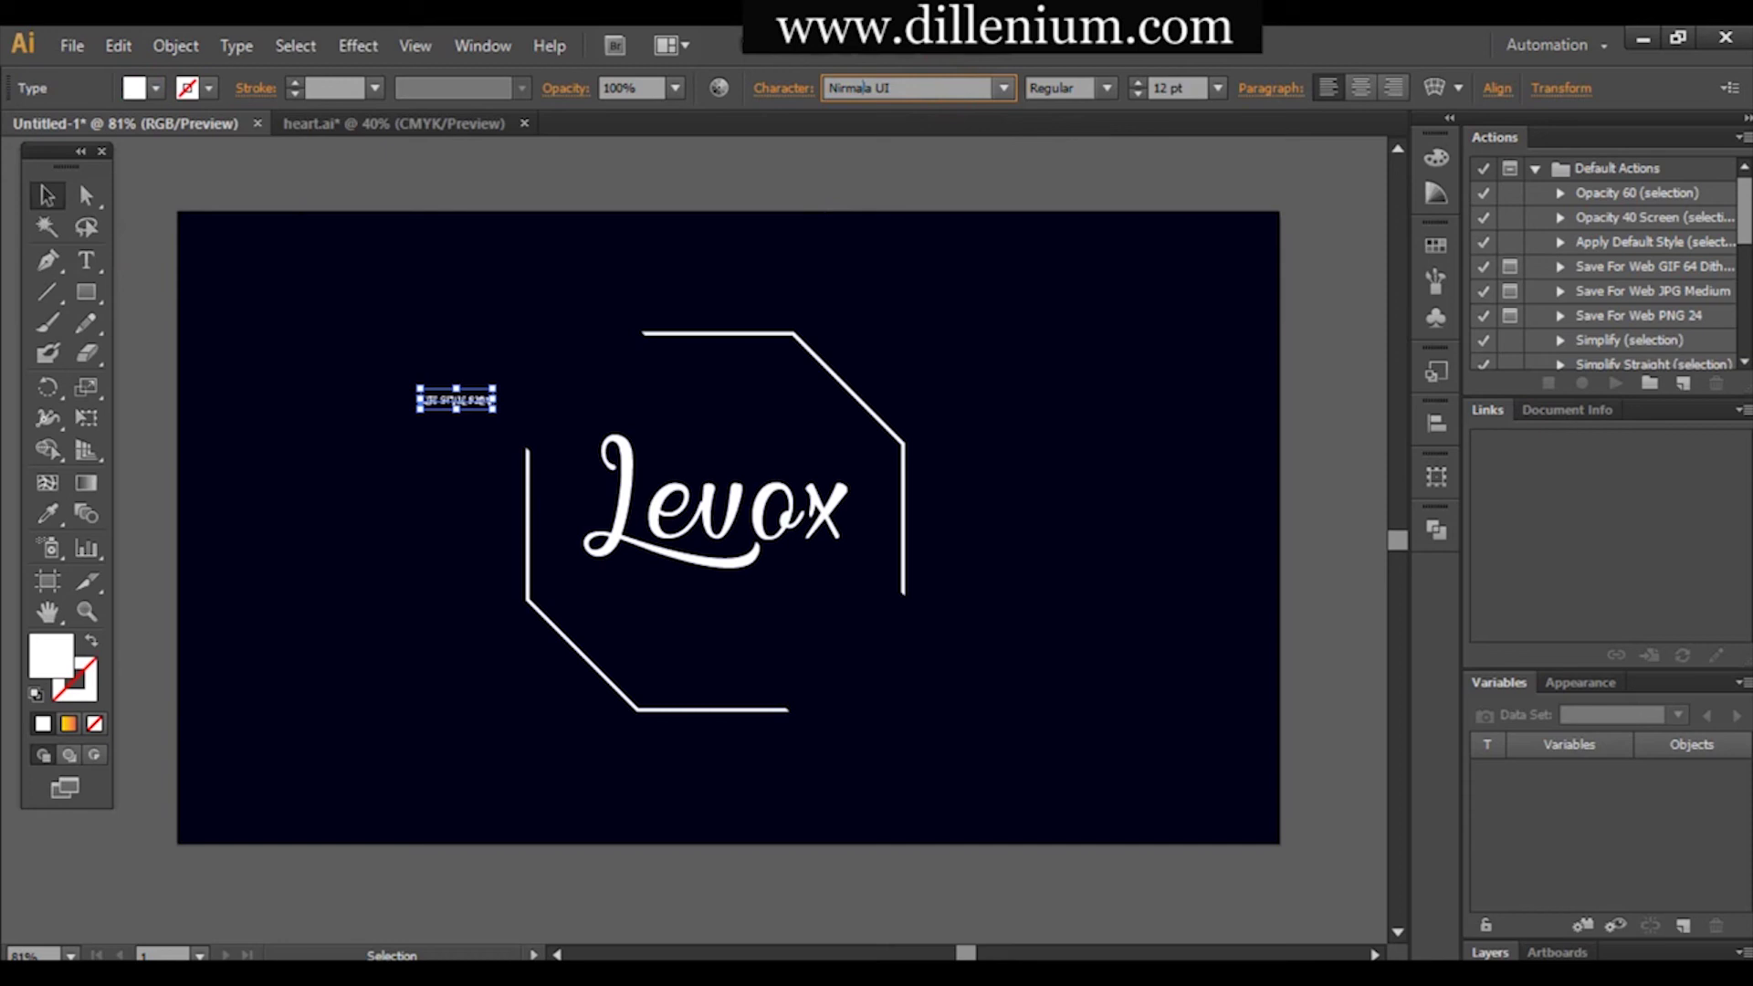
pyautogui.click(1107, 87)
pyautogui.click(1086, 117)
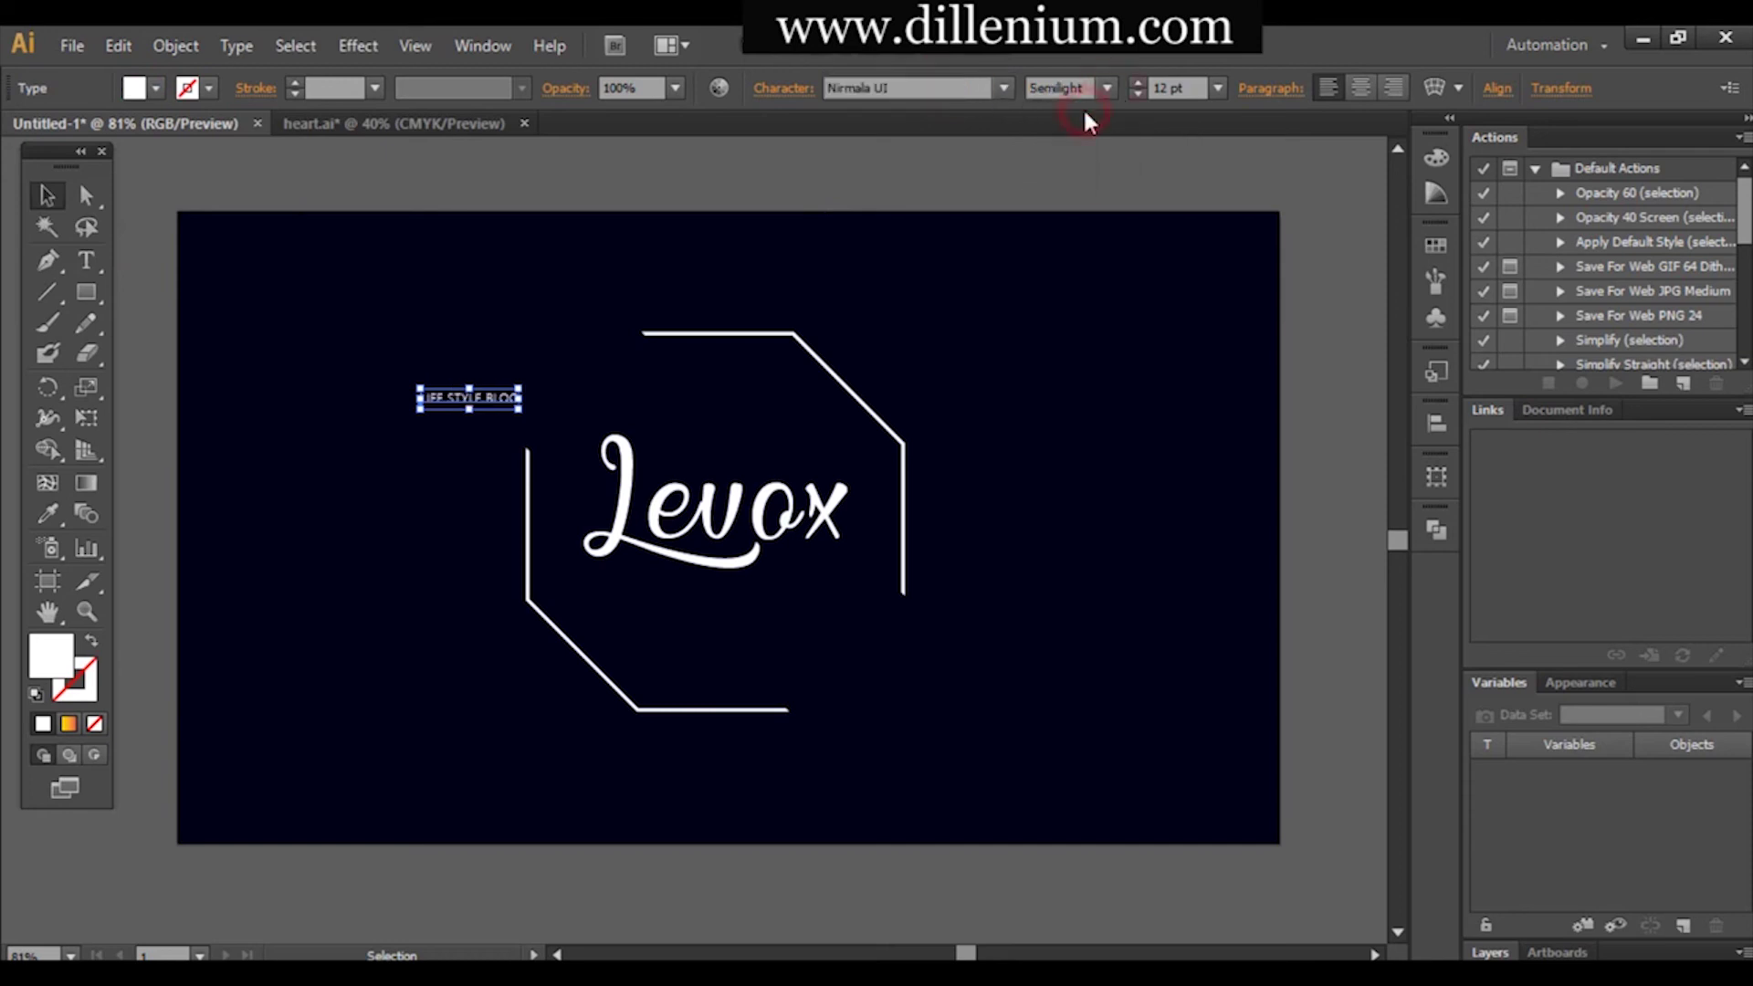
pyautogui.moveTo(521, 396); pyautogui.dragTo(659, 401)
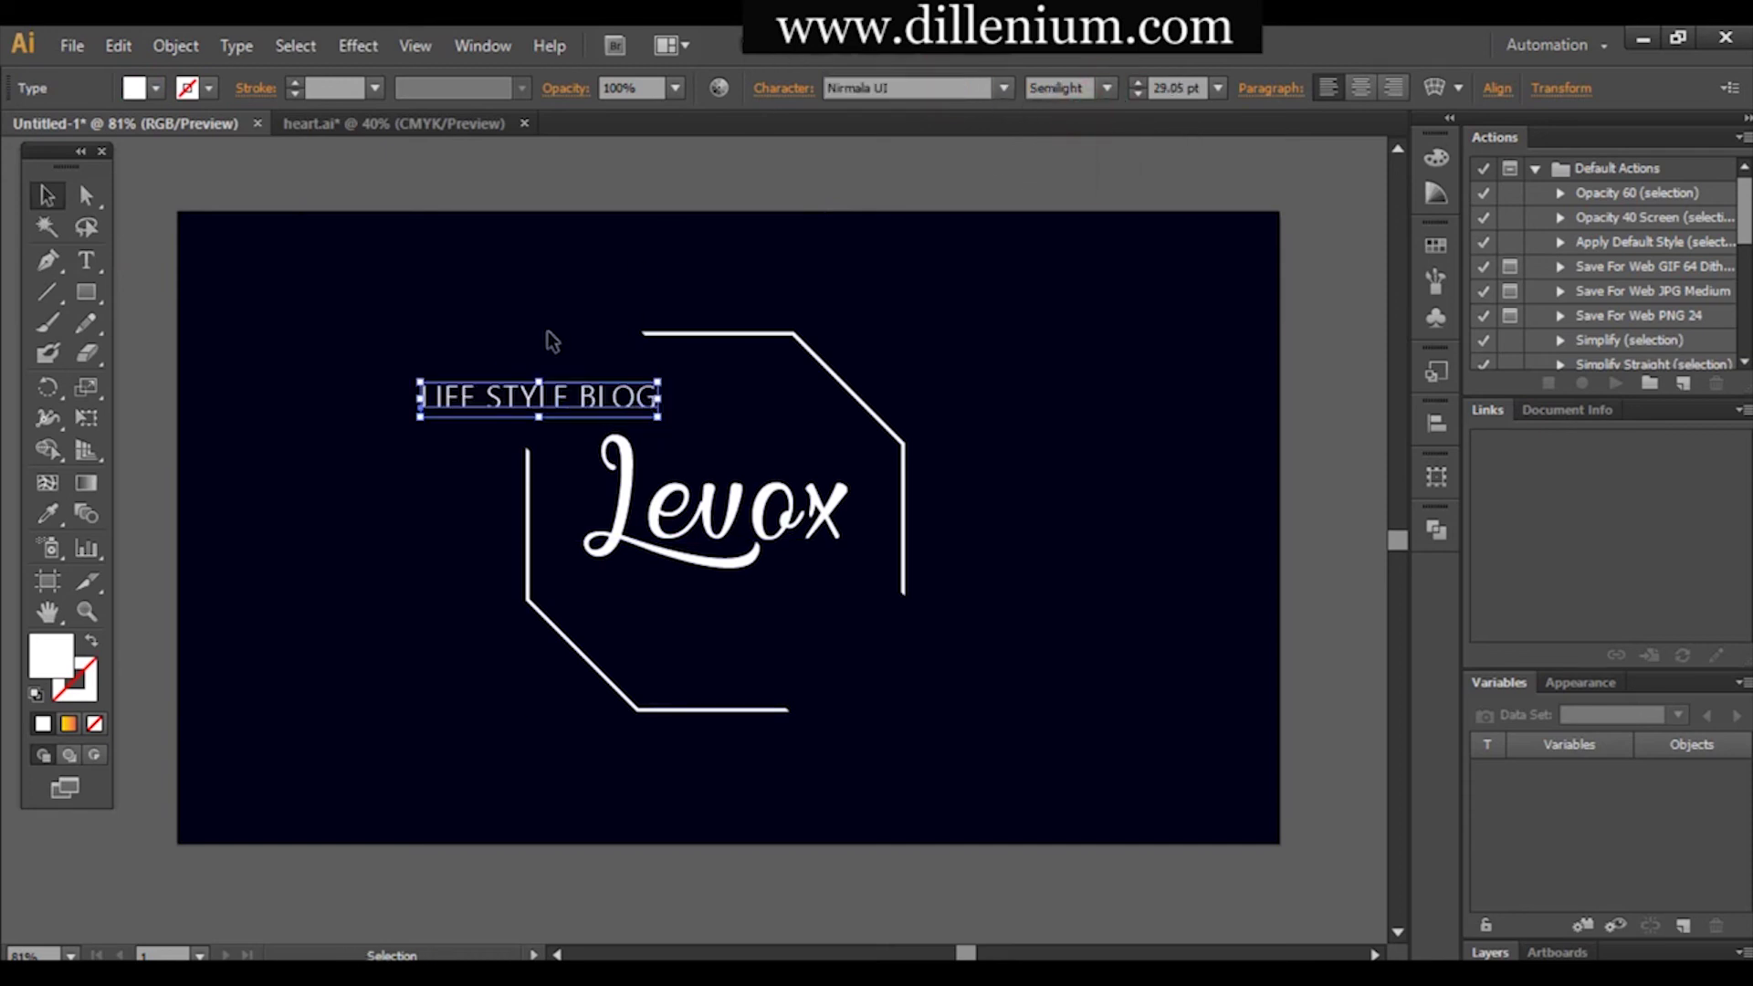
pyautogui.moveTo(552, 387); pyautogui.dragTo(782, 594)
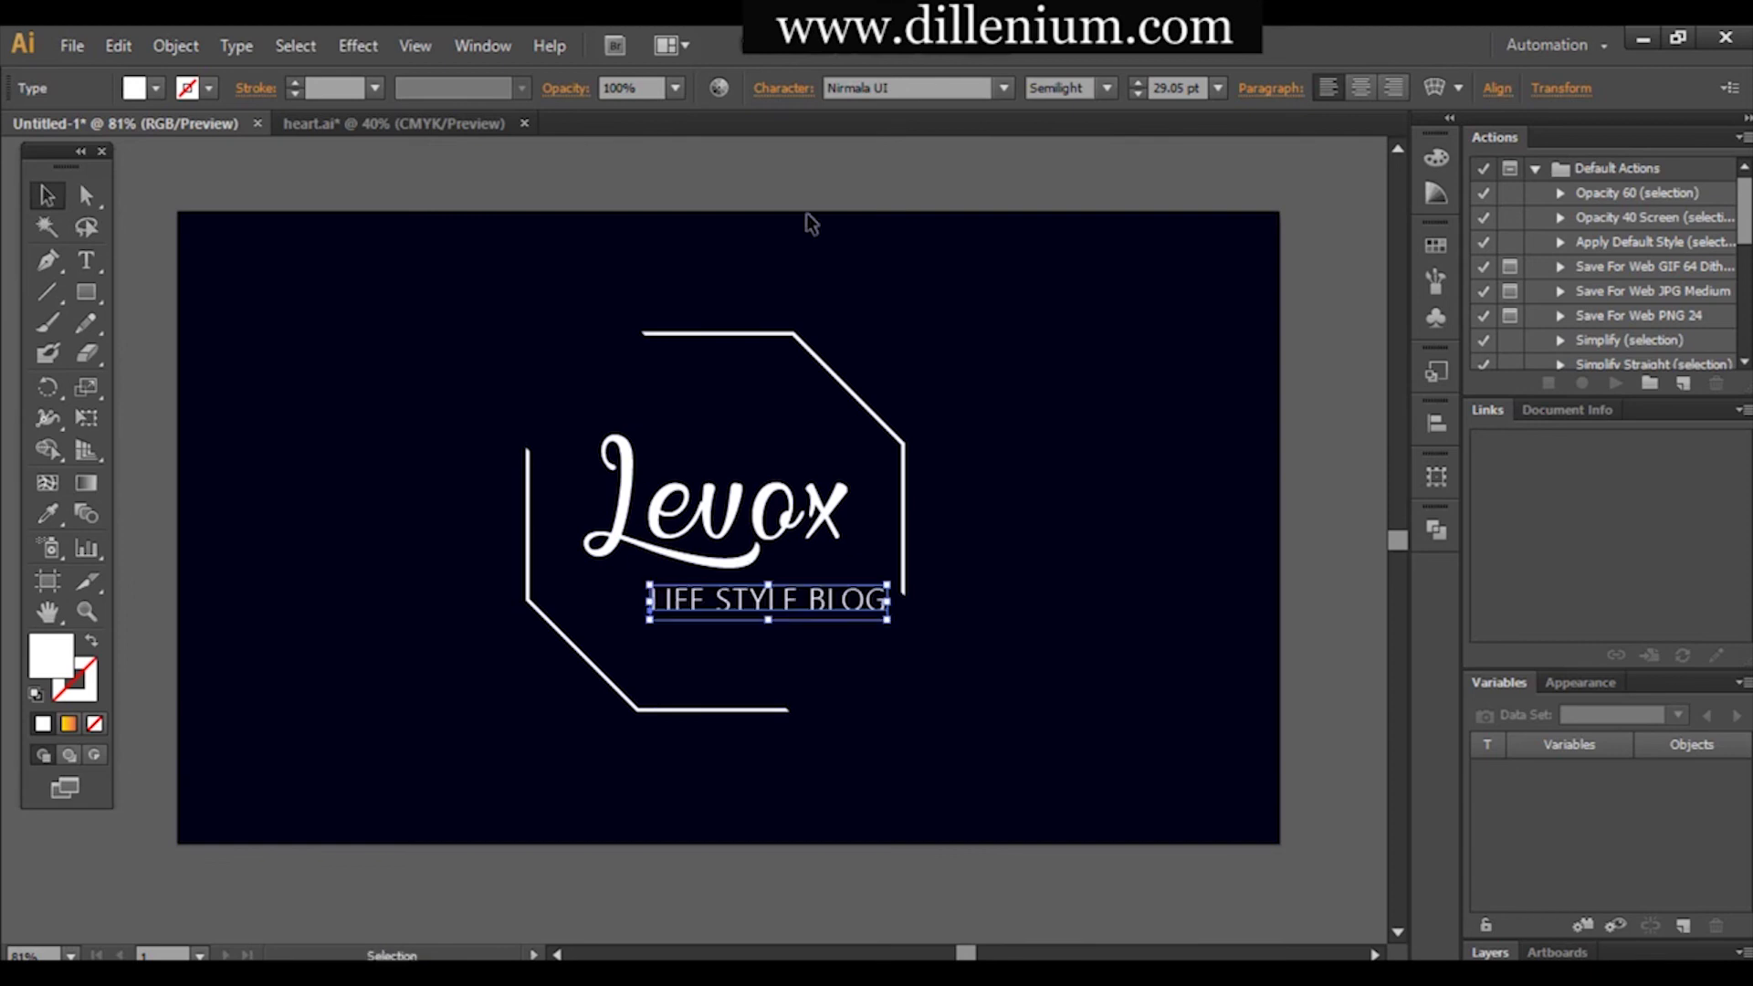
# Set the tagline's tracking to 500 and scale it to fit under Levox.
pyautogui.click(768, 88)
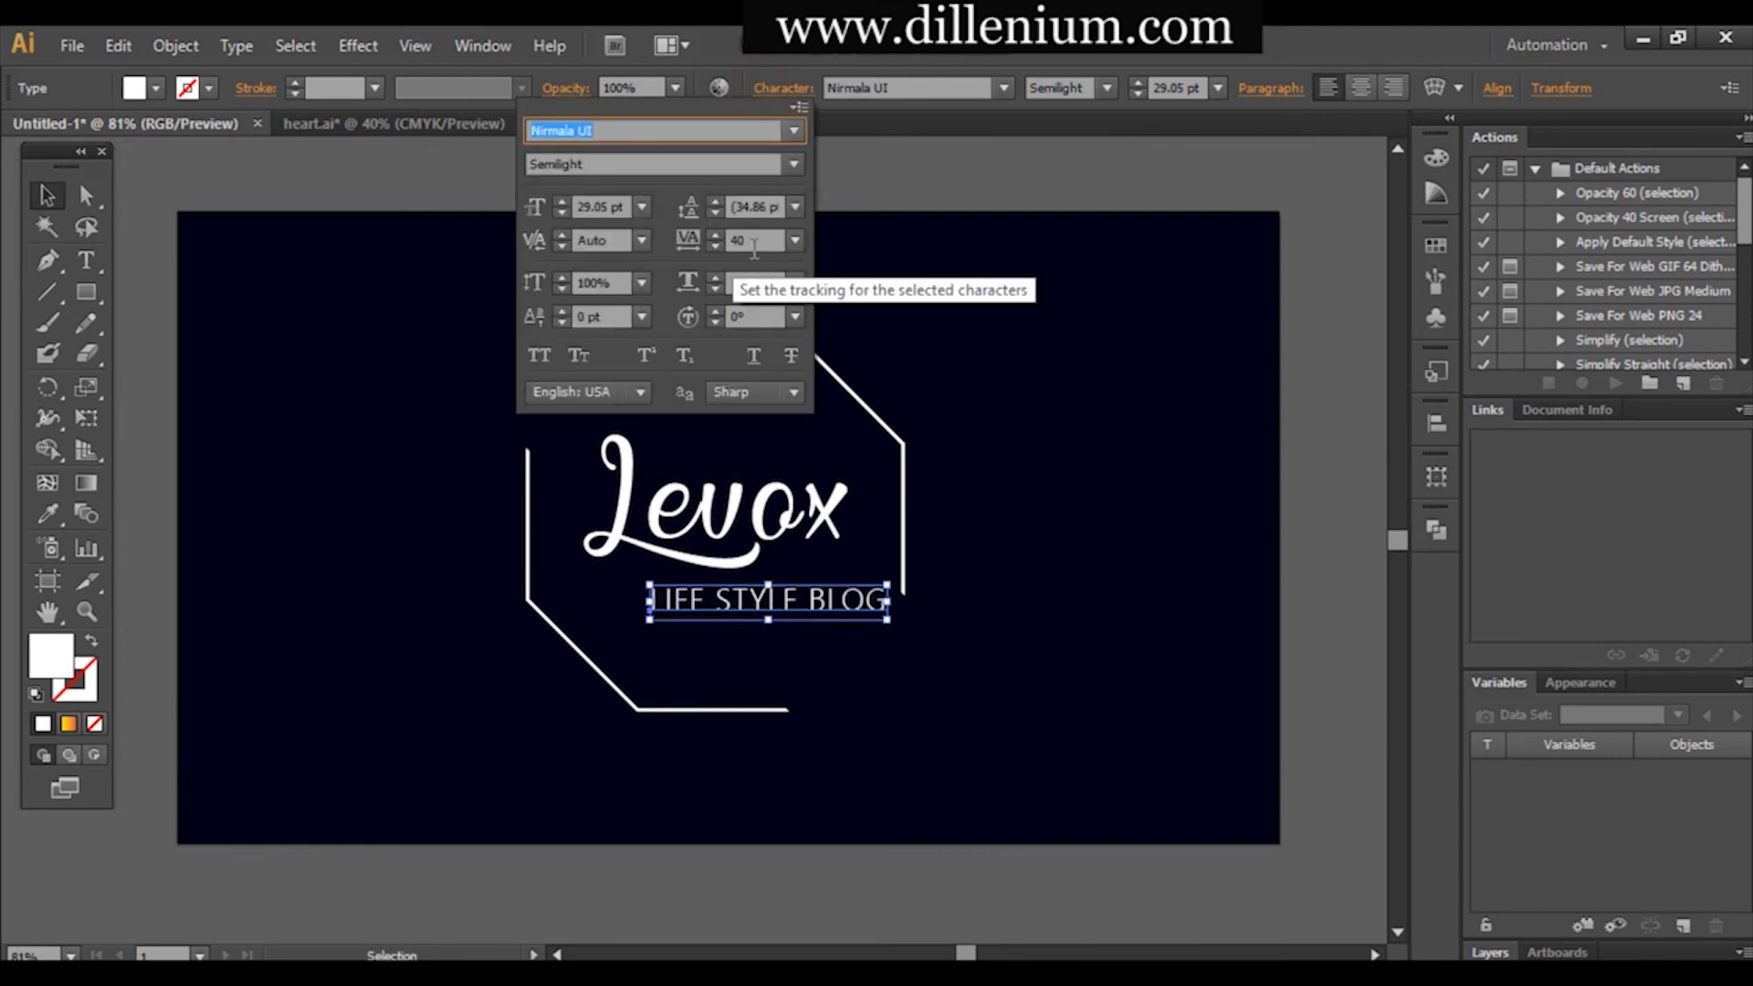
pyautogui.click(748, 241)
pyautogui.write('50')
pyautogui.press('Return')
pyautogui.scroll(20, 755, 242)
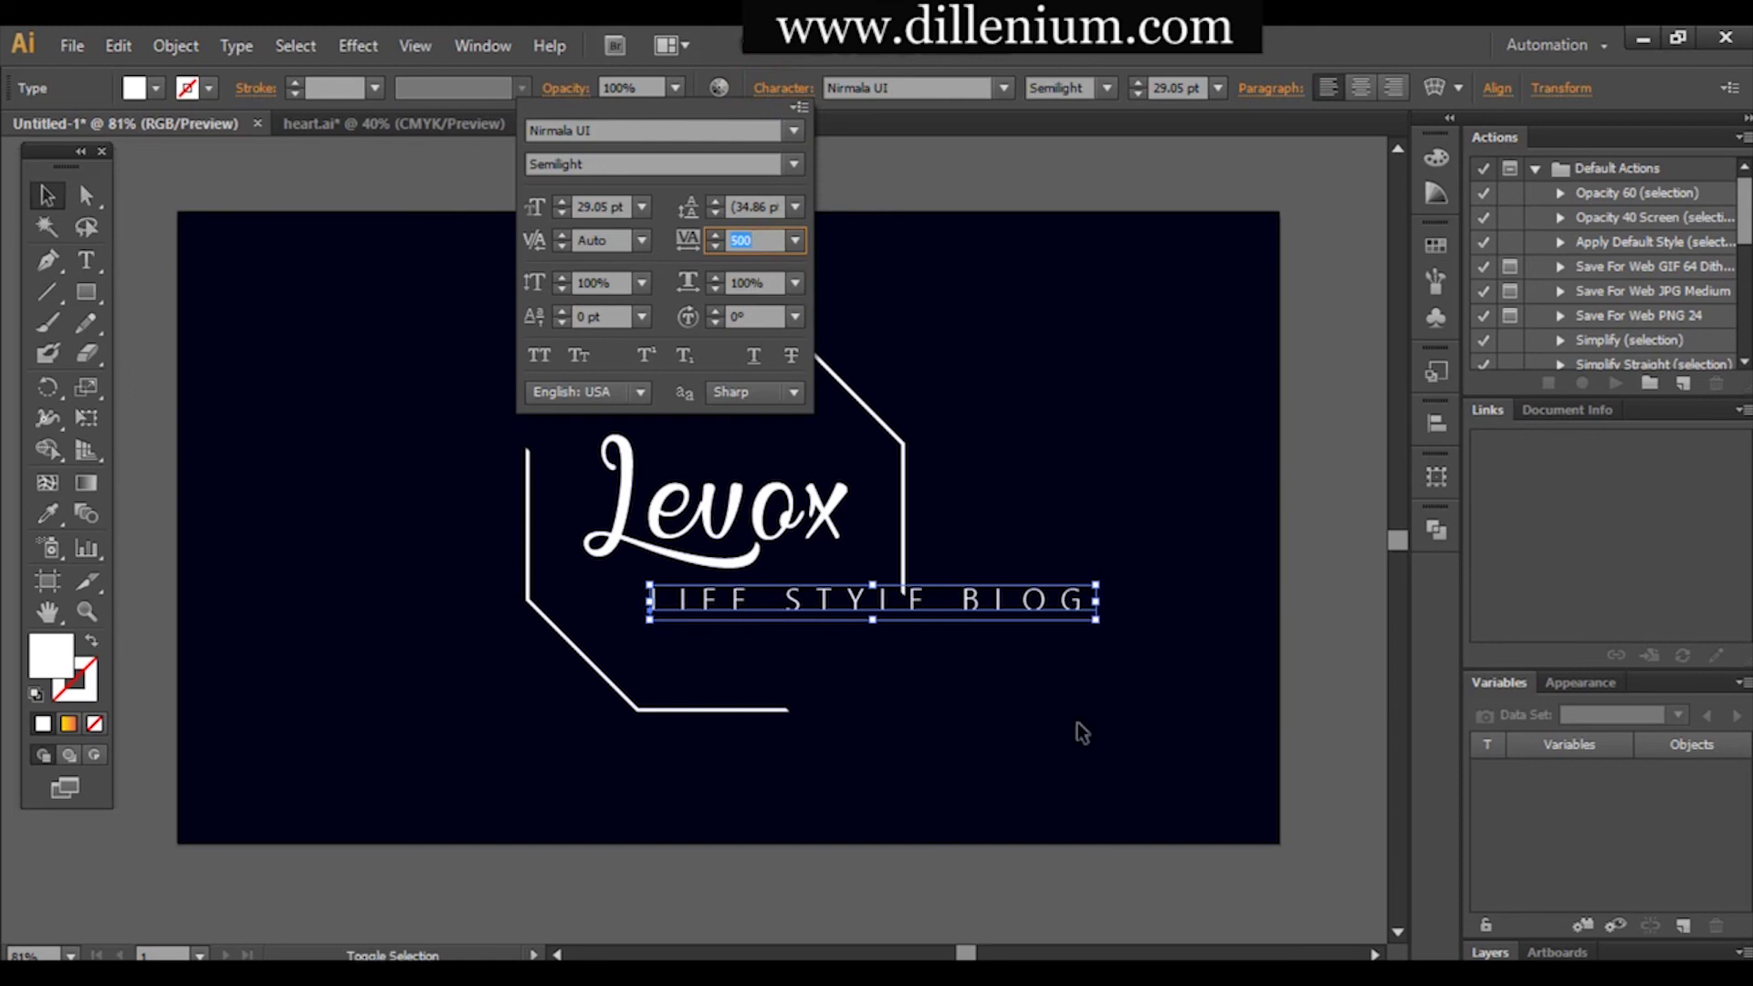
pyautogui.click(1095, 602)
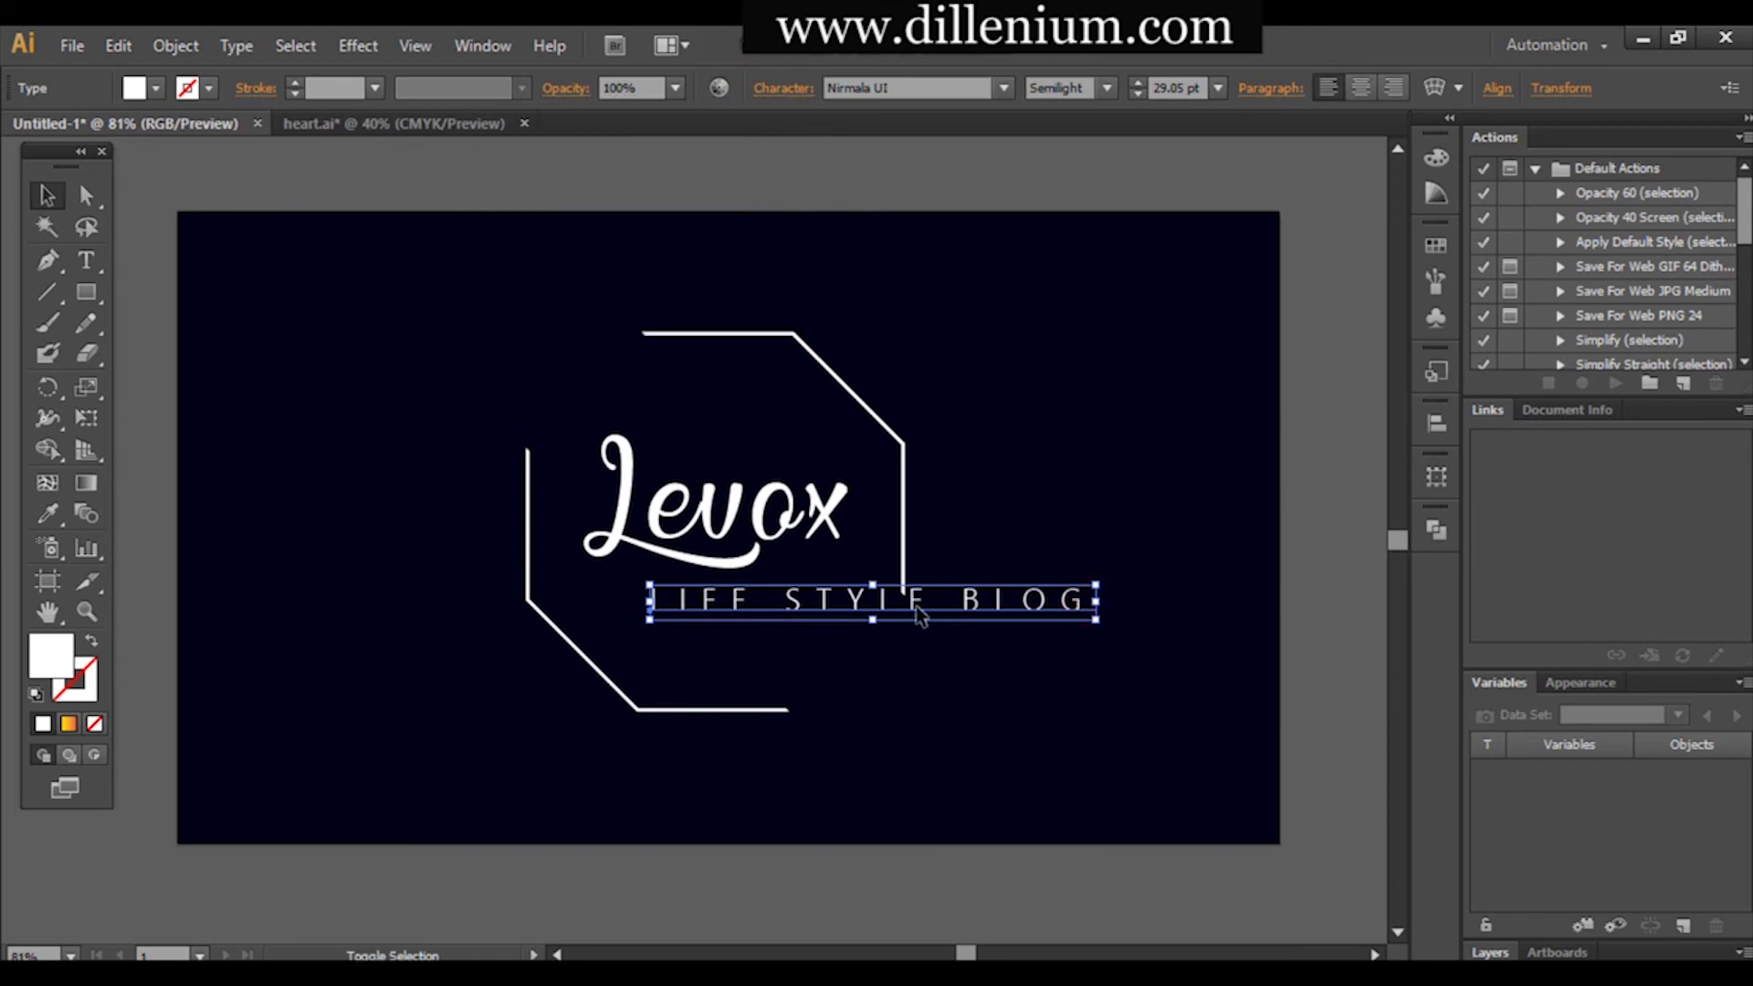
pyautogui.click(986, 696)
pyautogui.click(1045, 610)
pyautogui.moveTo(1095, 600); pyautogui.dragTo(698, 453)
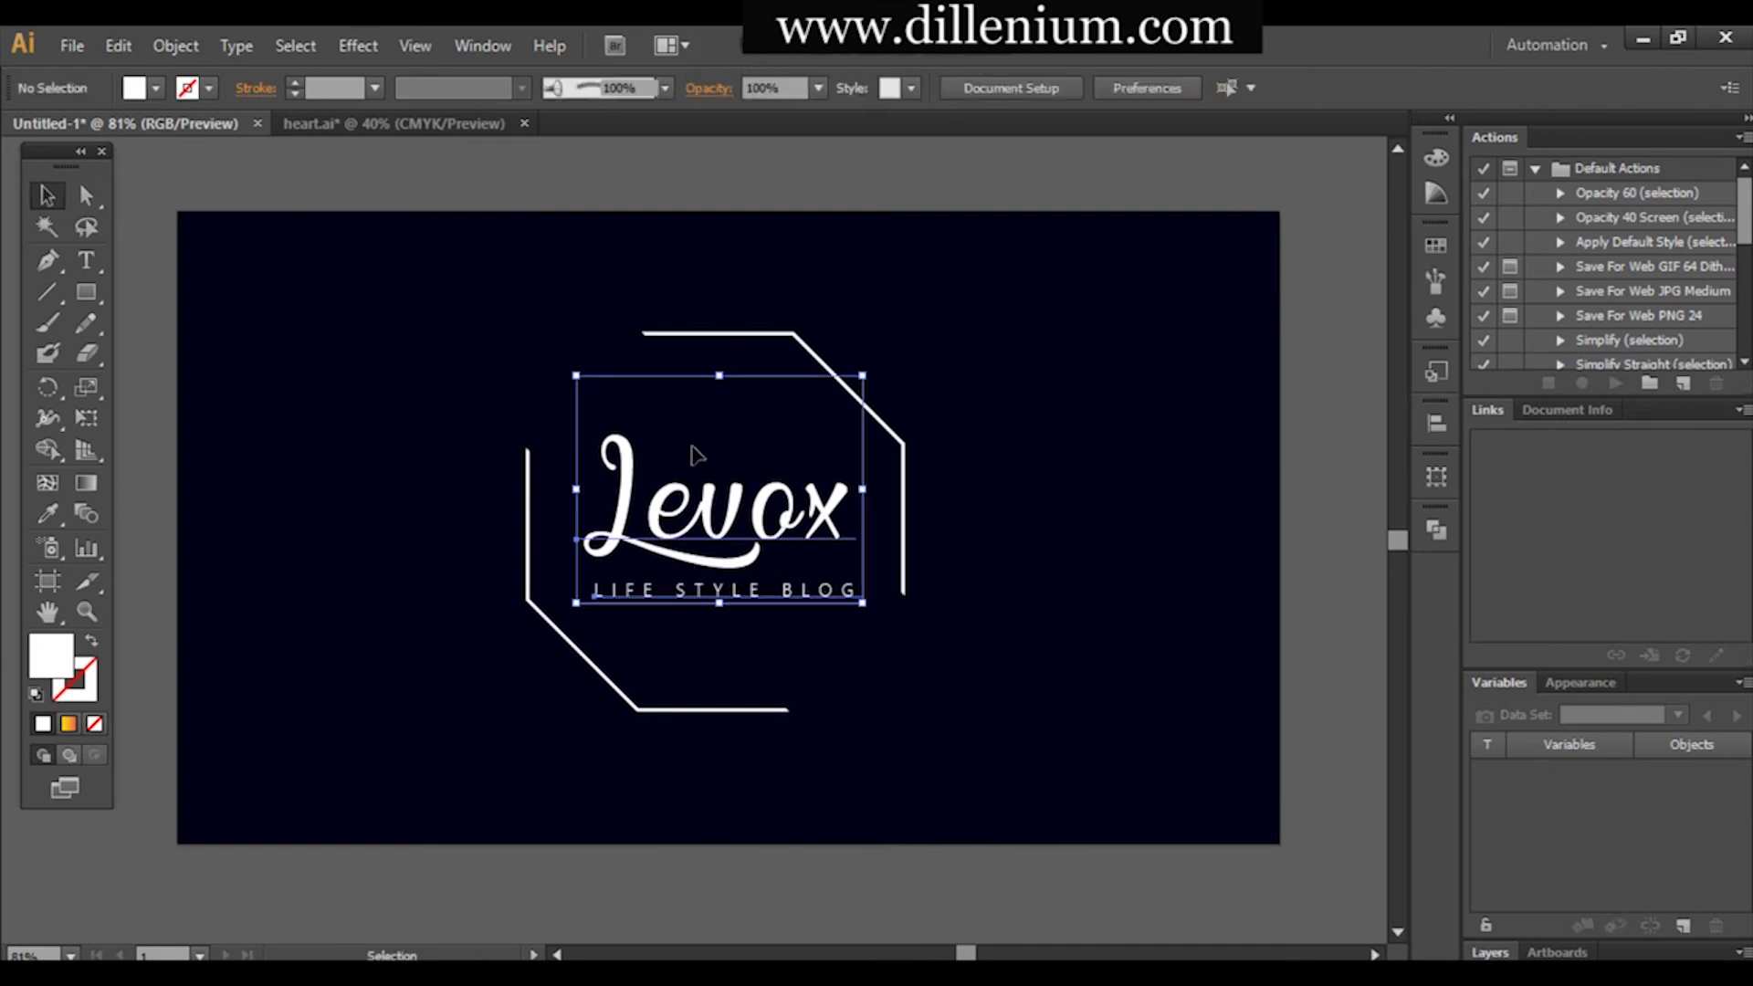
# Convert the Levox and LIFE STYLE BLOG text into outlines.
pyautogui.rightClick(704, 505)
pyautogui.click(781, 676)
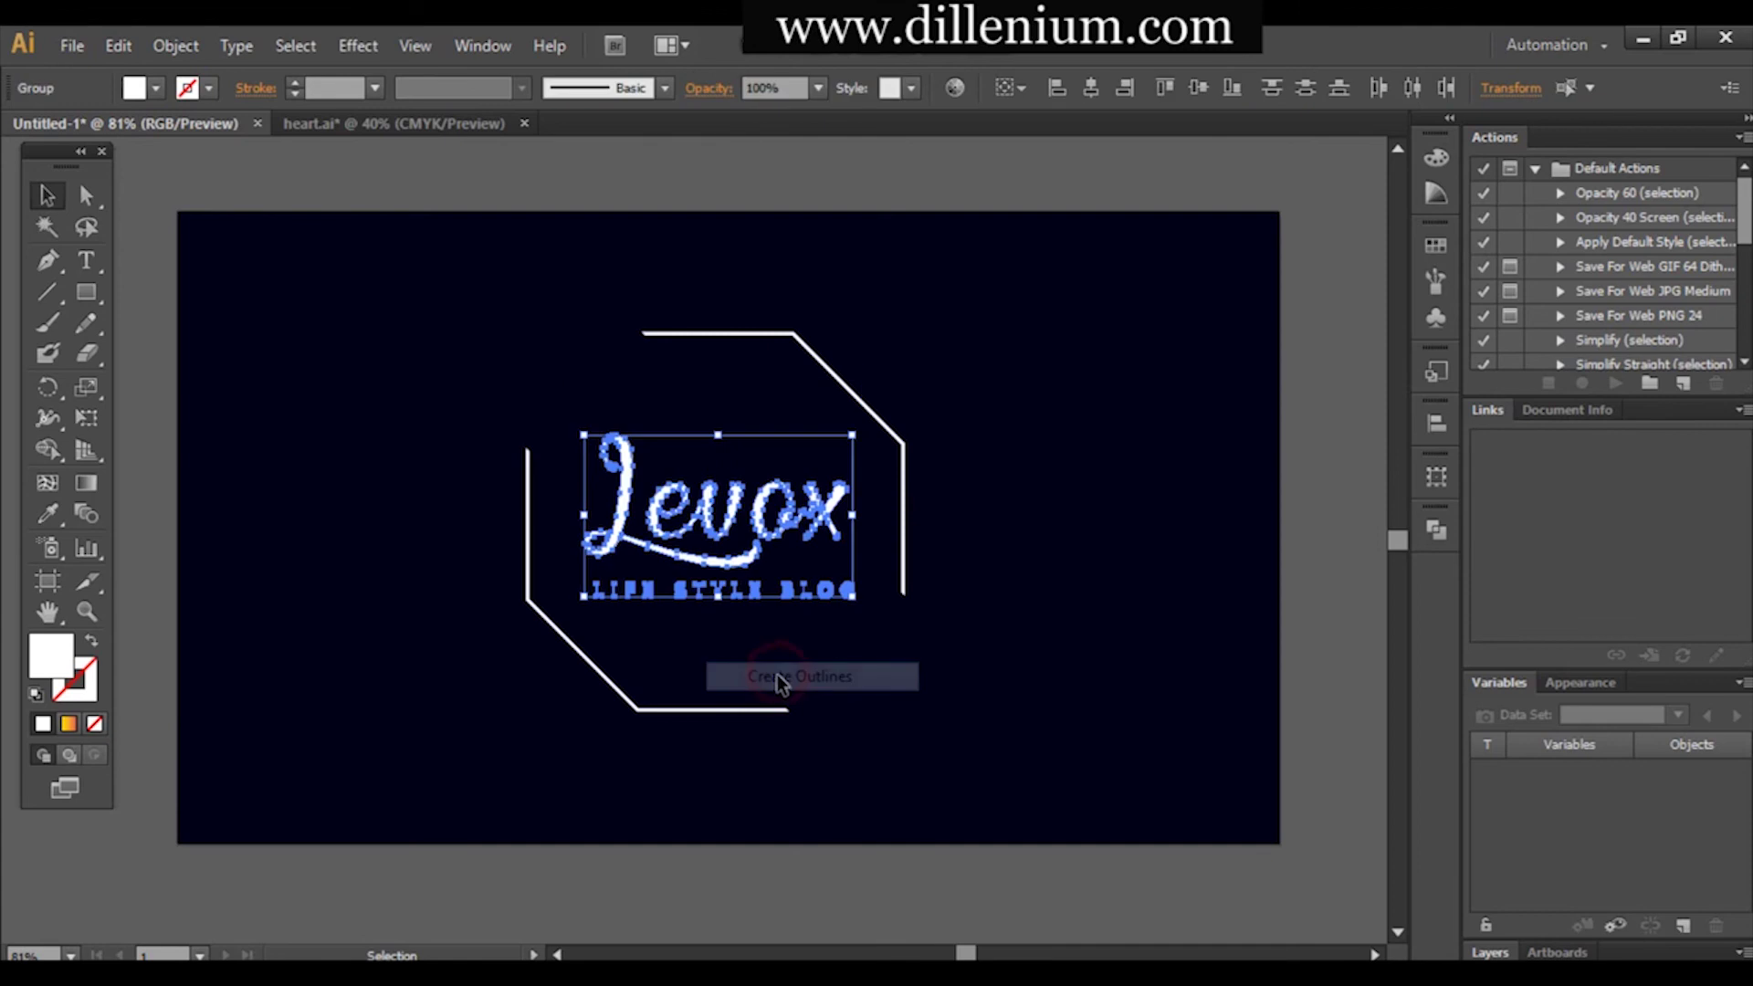
pyautogui.click(781, 641)
# Centre the LIFE STYLE BLOG outlines horizontally under Levox.
pyautogui.moveTo(799, 662); pyautogui.dragTo(670, 429)
pyautogui.click(1089, 86)
pyautogui.click(1045, 484)
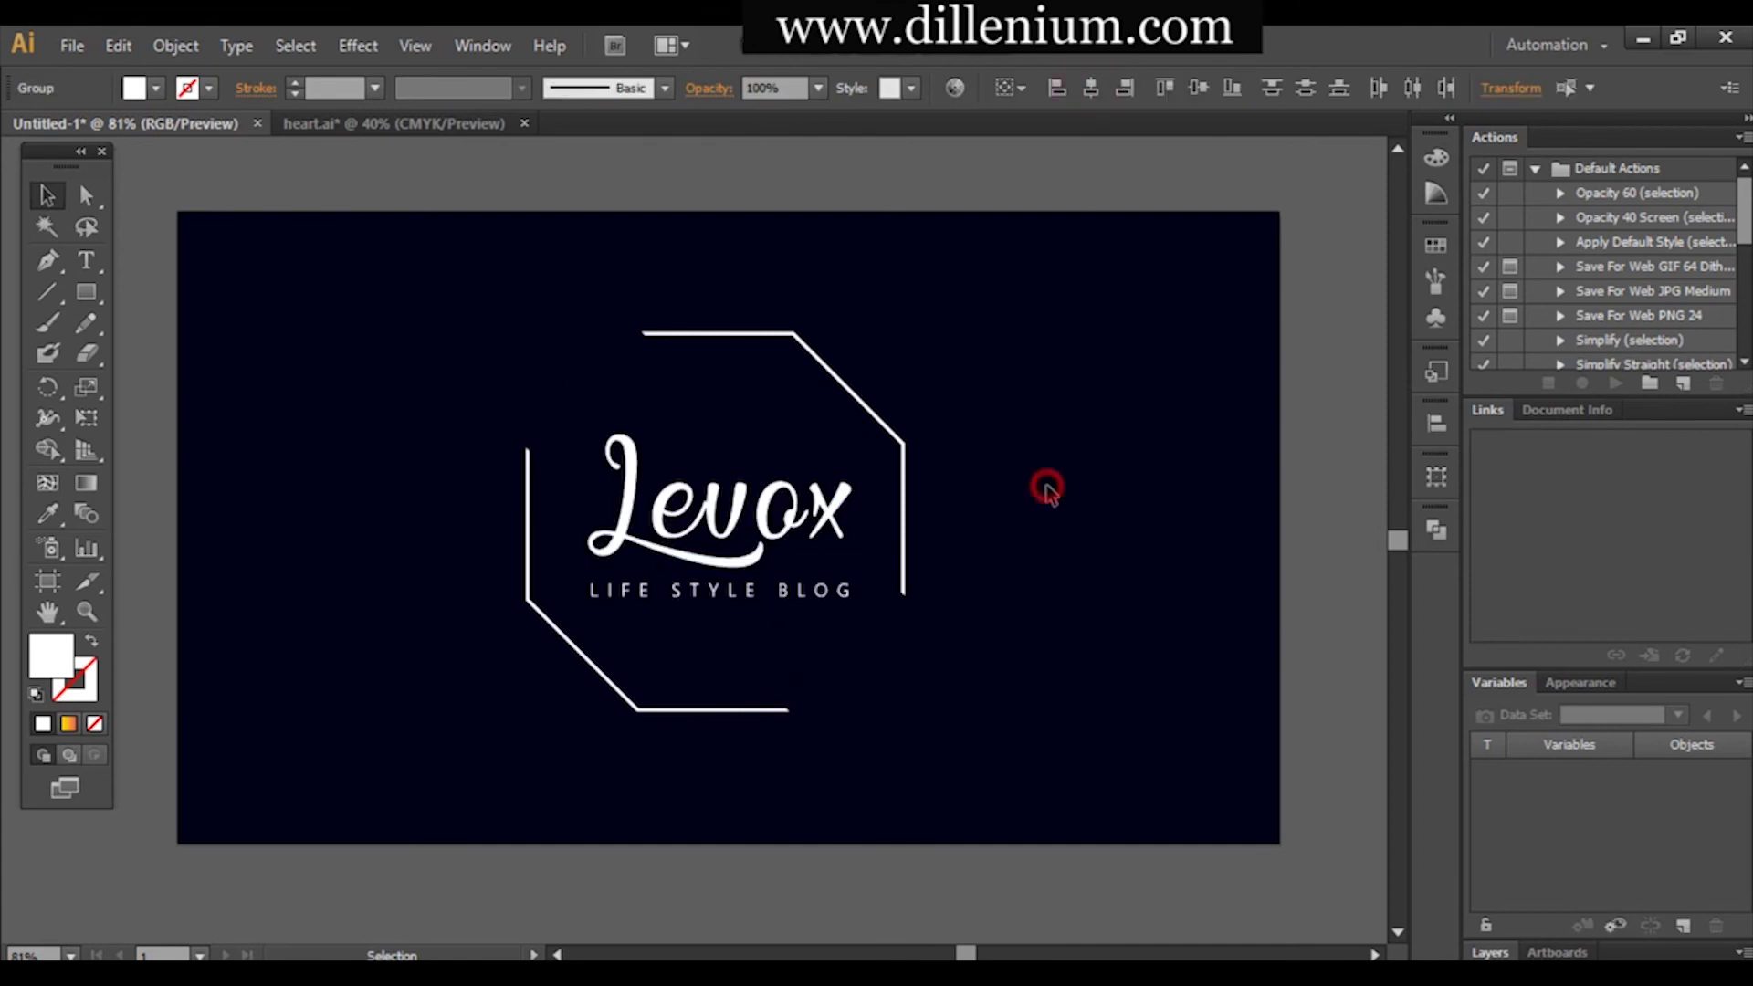
pyautogui.click(838, 589)
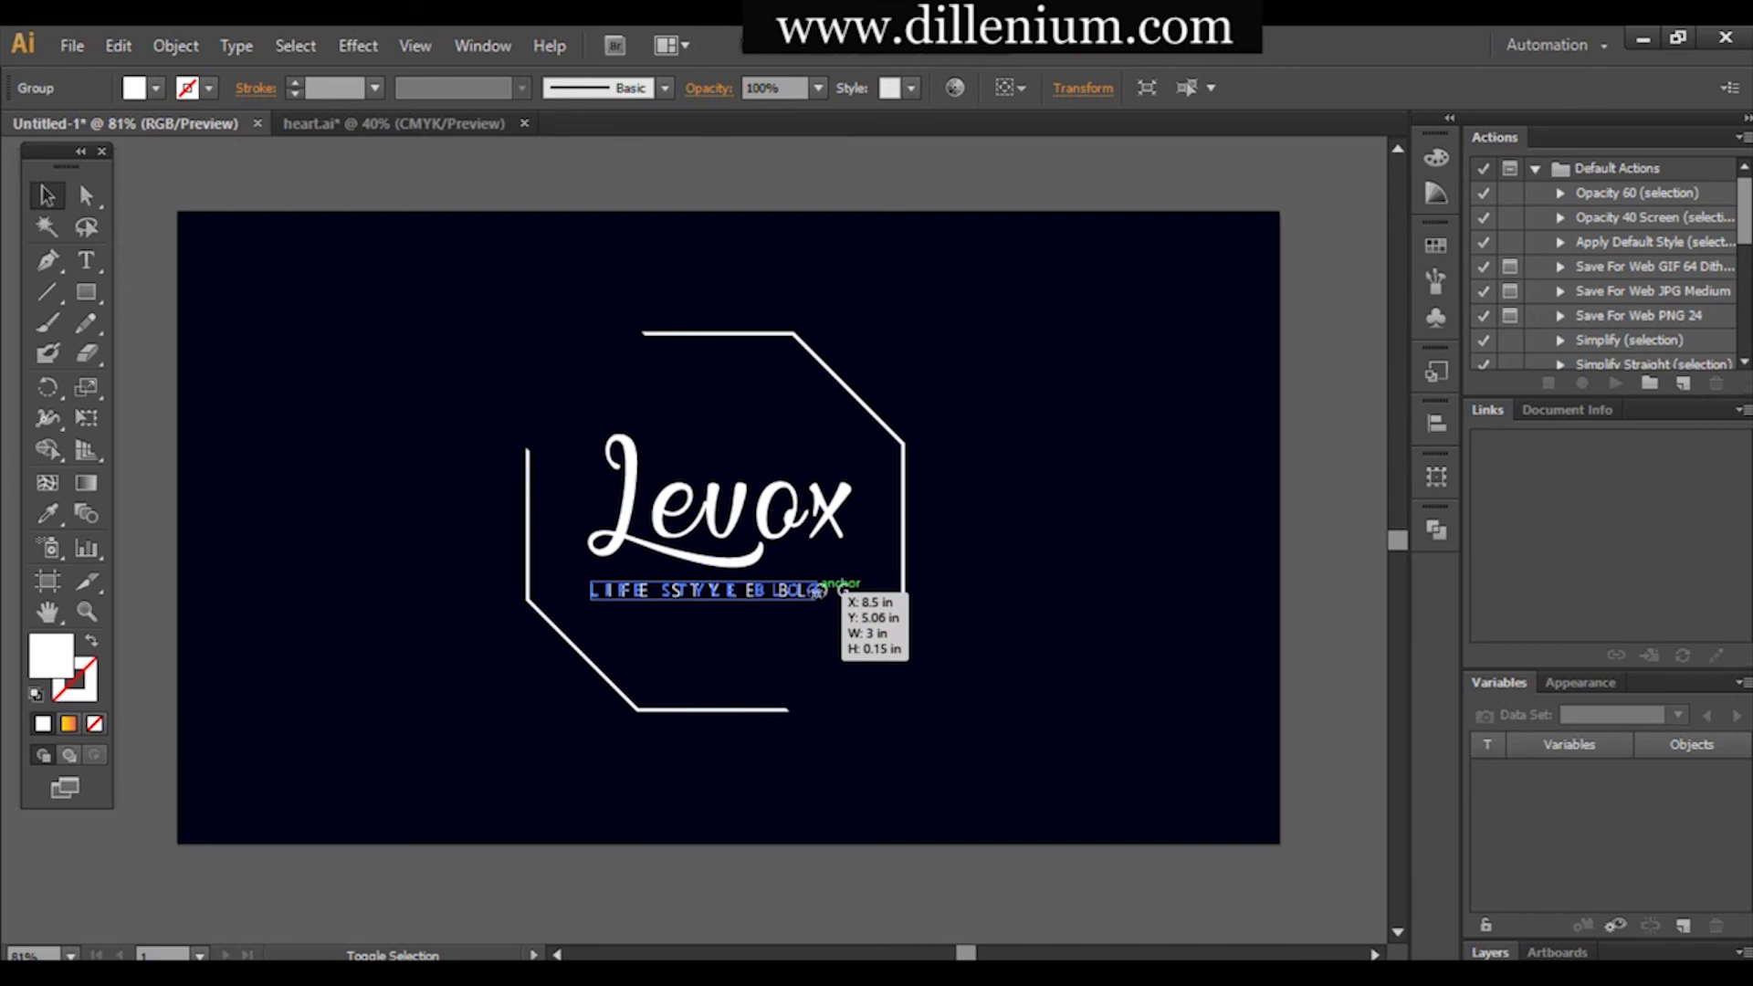
pyautogui.moveTo(783, 645); pyautogui.dragTo(678, 459)
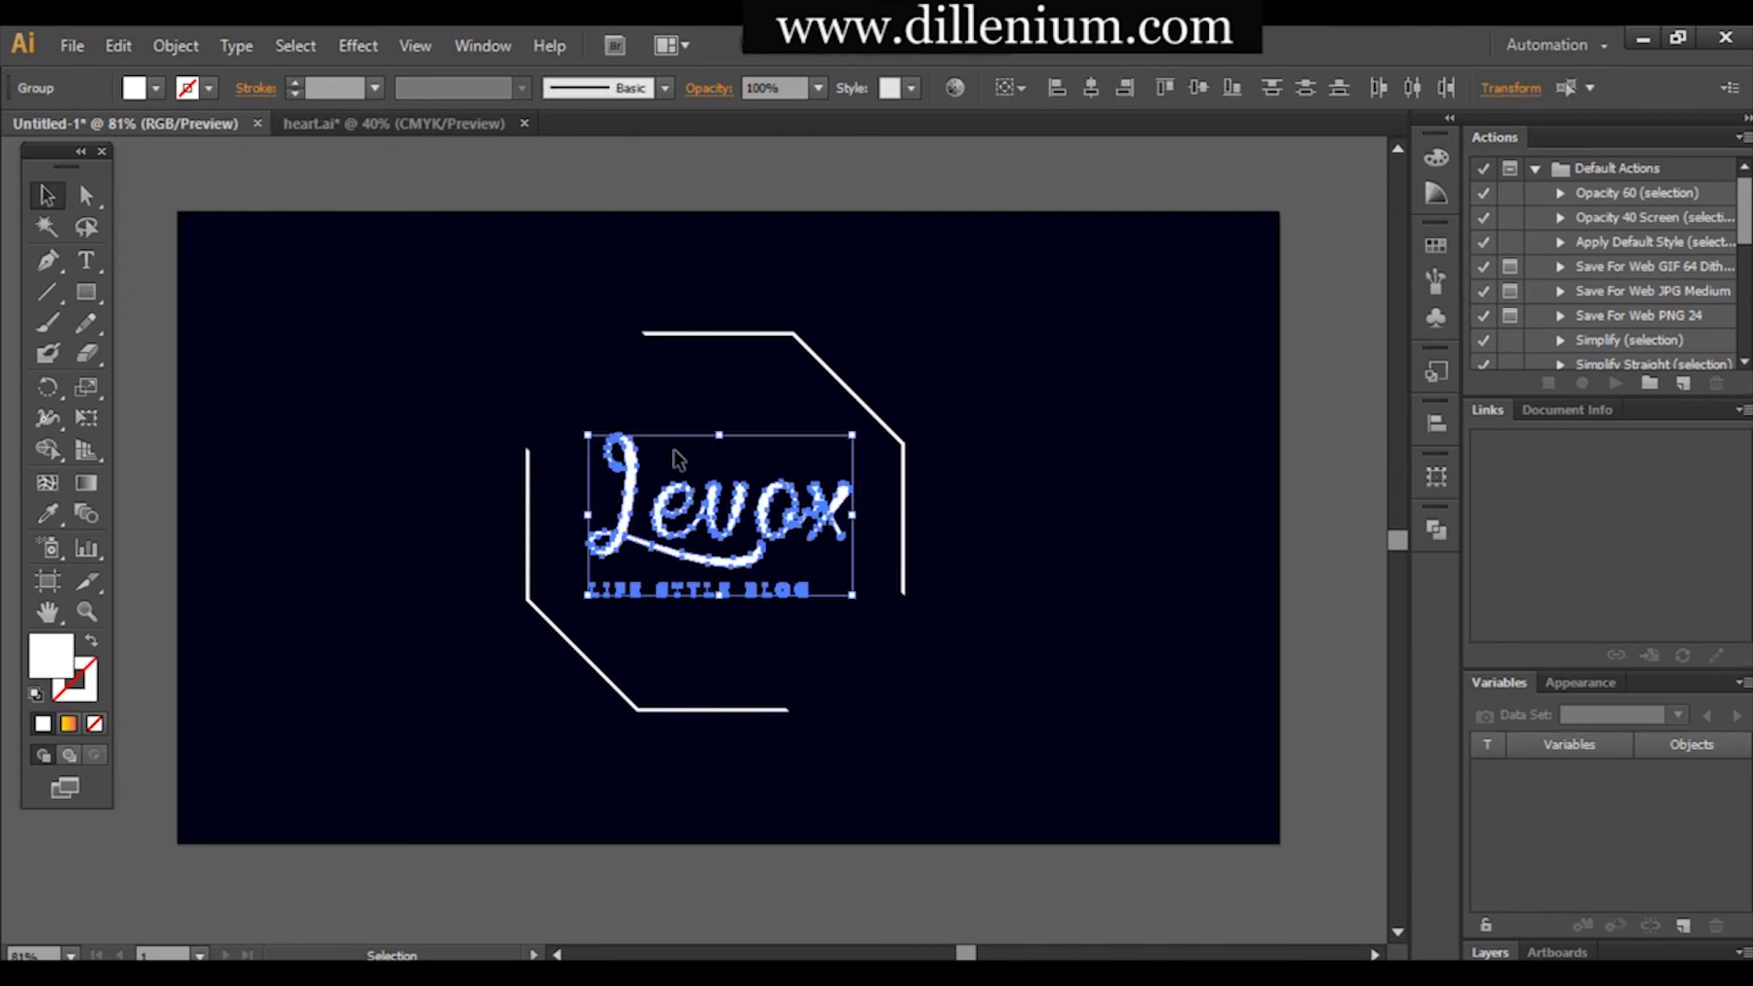
pyautogui.click(1091, 87)
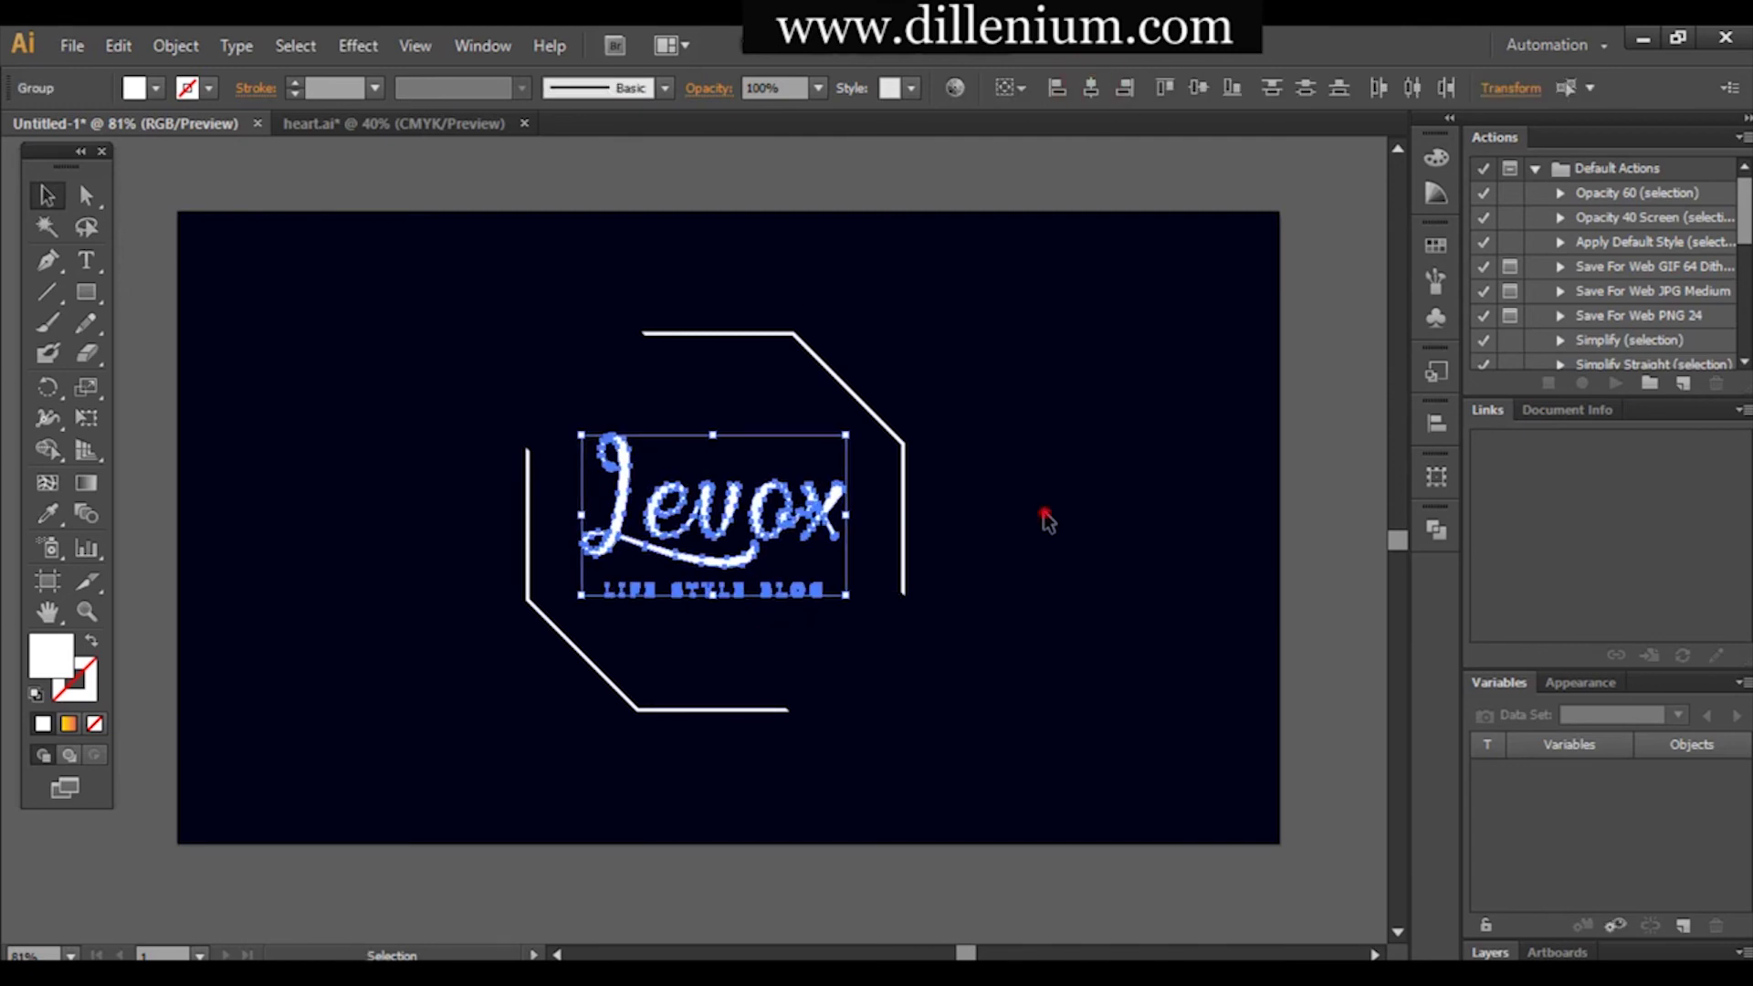
pyautogui.click(1043, 512)
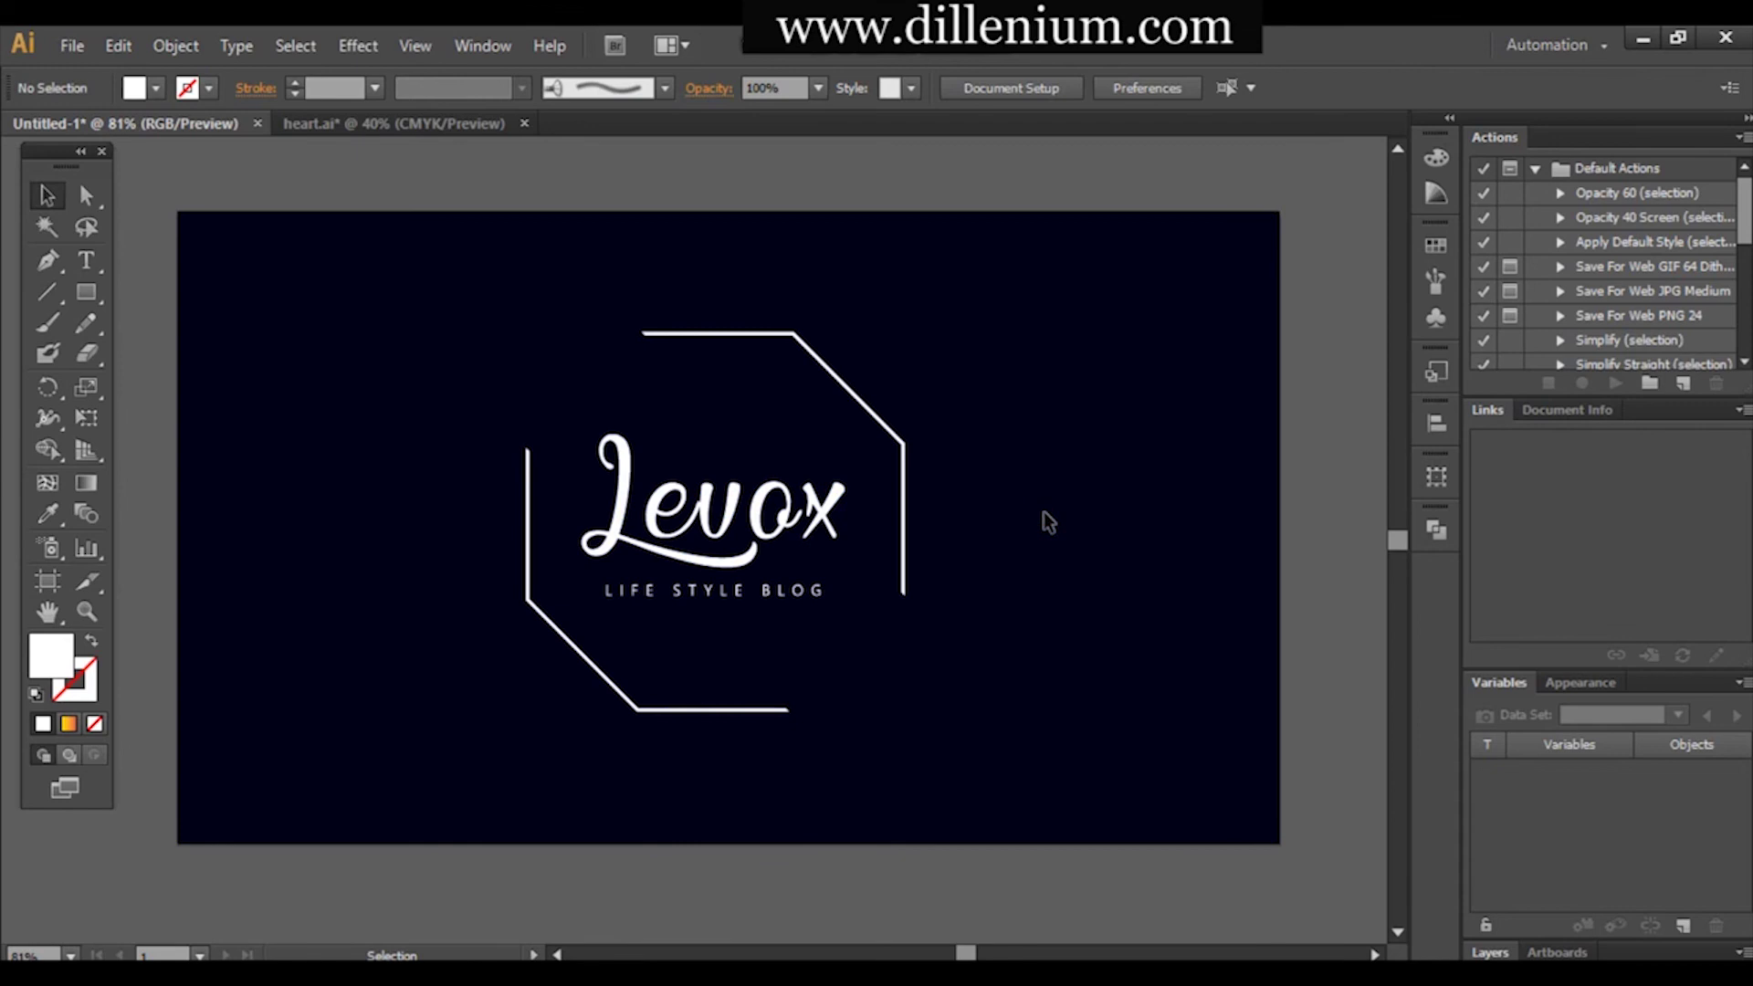
# Centre the logo text horizontally inside the octagon frame.
pyautogui.click(911, 506)
pyautogui.click(936, 678)
pyautogui.moveTo(936, 678); pyautogui.dragTo(543, 174)
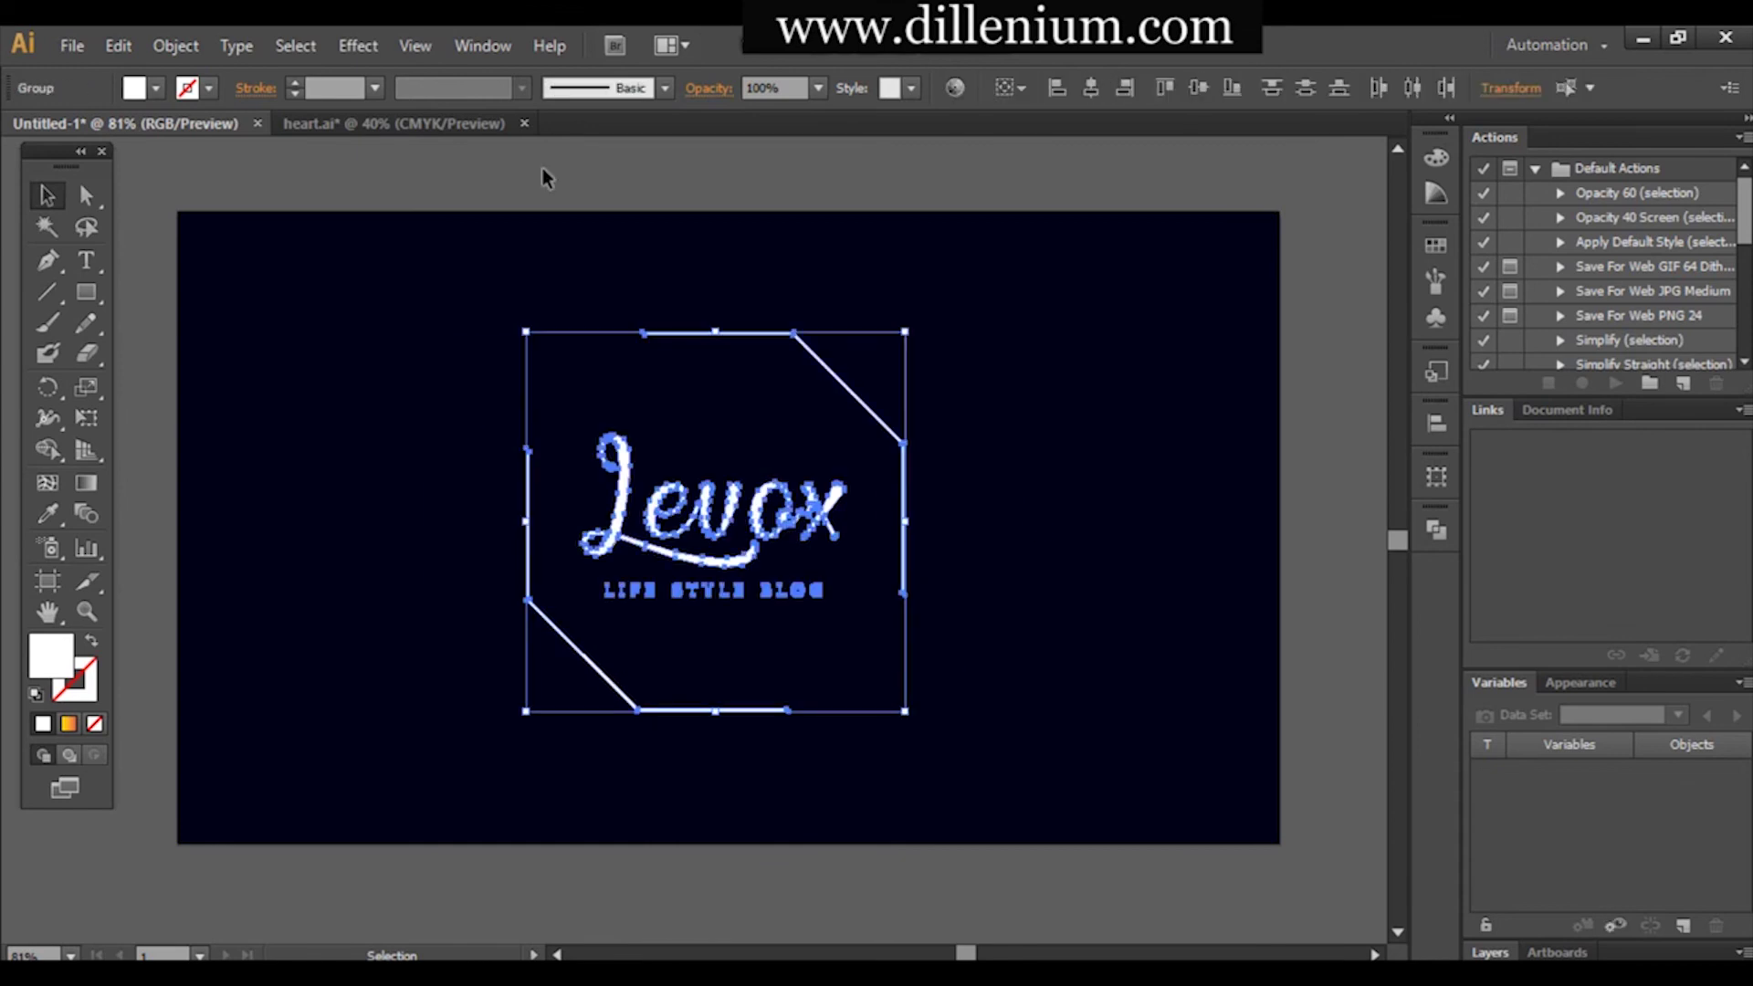
pyautogui.click(1091, 87)
pyautogui.click(1045, 572)
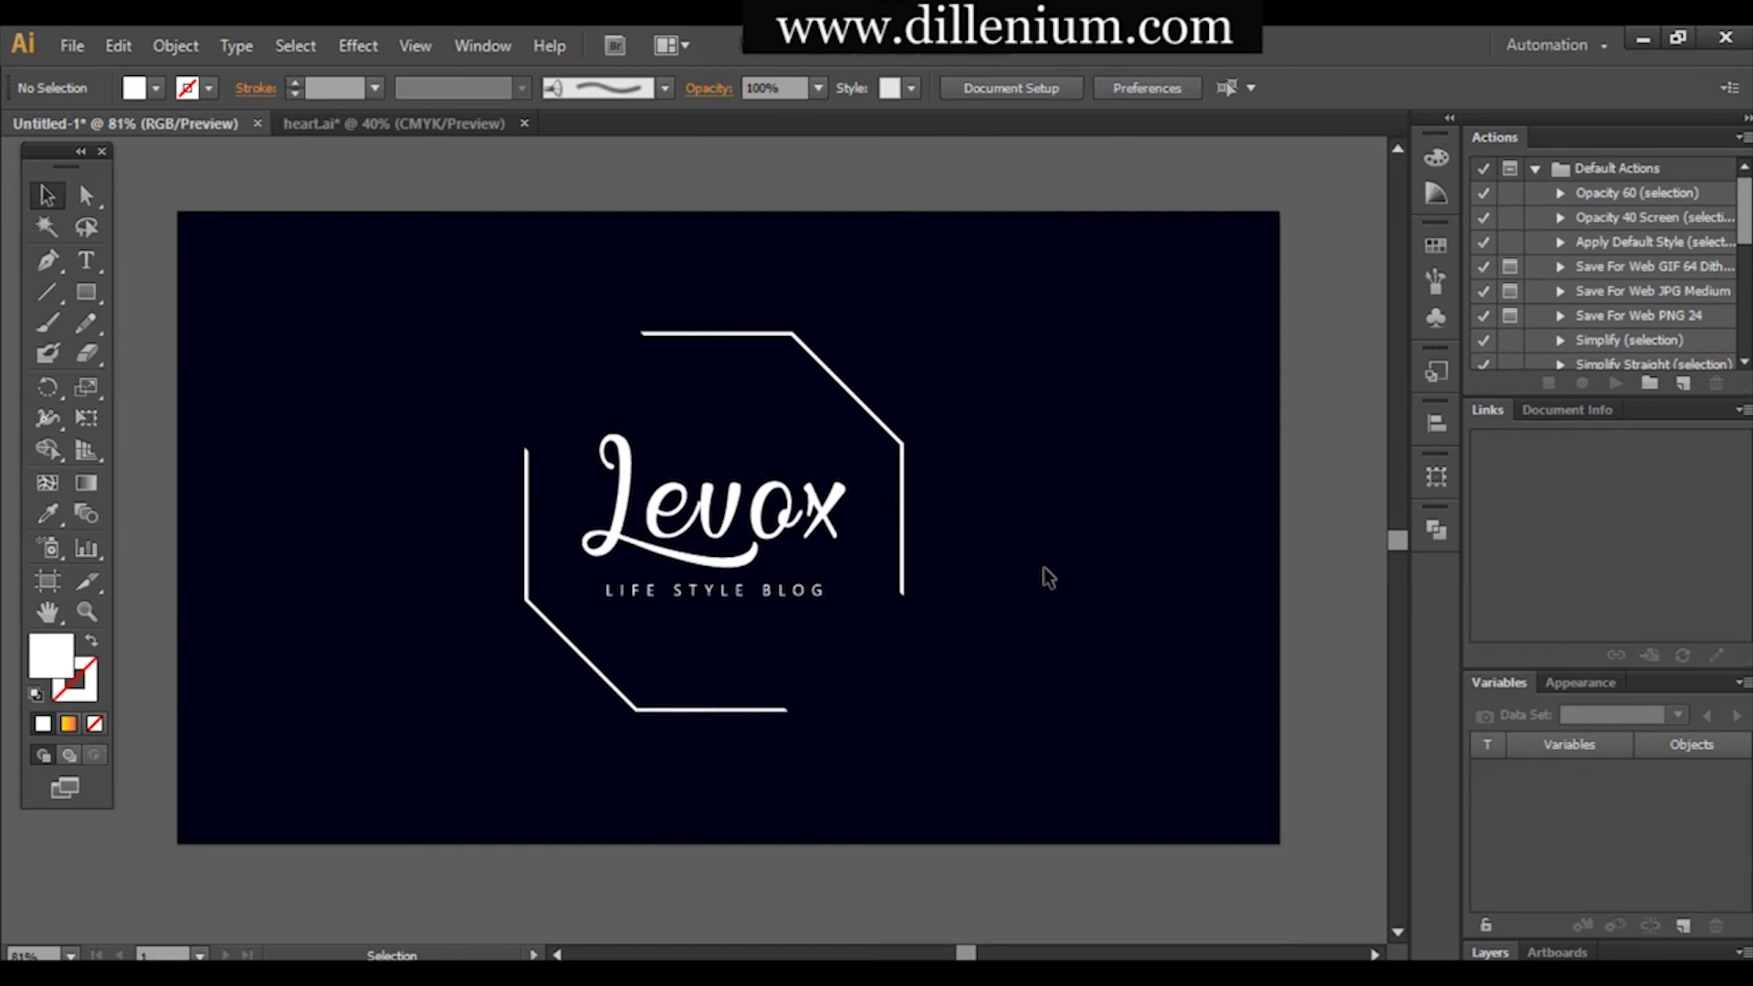
# Duplicate the whole octagon logo and shift the copy to the left.
pyautogui.click(1058, 369)
pyautogui.moveTo(698, 598); pyautogui.dragTo(551, 688)
pyautogui.hotkey('shift', 'Right')
pyautogui.hotkey('shift', 'Right')
pyautogui.hotkey('shift', 'Right')
pyautogui.hotkey('shift', 'Right')
pyautogui.hotkey('shift', 'Right')
pyautogui.hotkey('shift', 'Right')
pyautogui.hotkey('shift', 'Right')
pyautogui.hotkey('shift', 'Right')
pyautogui.hotkey('shift', 'Right')
pyautogui.hotkey('shift', 'Right')
pyautogui.hotkey('shift', 'Right')
pyautogui.hotkey('shift', 'Right')
pyautogui.hotkey('shift', 'Right')
pyautogui.hotkey('shift', 'Right')
pyautogui.hotkey('shift', 'Right')
pyautogui.hotkey('shift', 'Right')
pyautogui.hotkey('shift', 'Right')
pyautogui.hotkey('shift', 'Right')
pyautogui.hotkey('shift', 'Right')
pyautogui.hotkey('shift', 'Right')
pyautogui.hotkey('shift', 'Right')
pyautogui.hotkey('shift', 'Right')
pyautogui.hotkey('shift', 'Right')
pyautogui.hotkey('shift', 'Right')
pyautogui.hotkey('shift', 'Right')
pyautogui.hotkey('shift', 'Right')
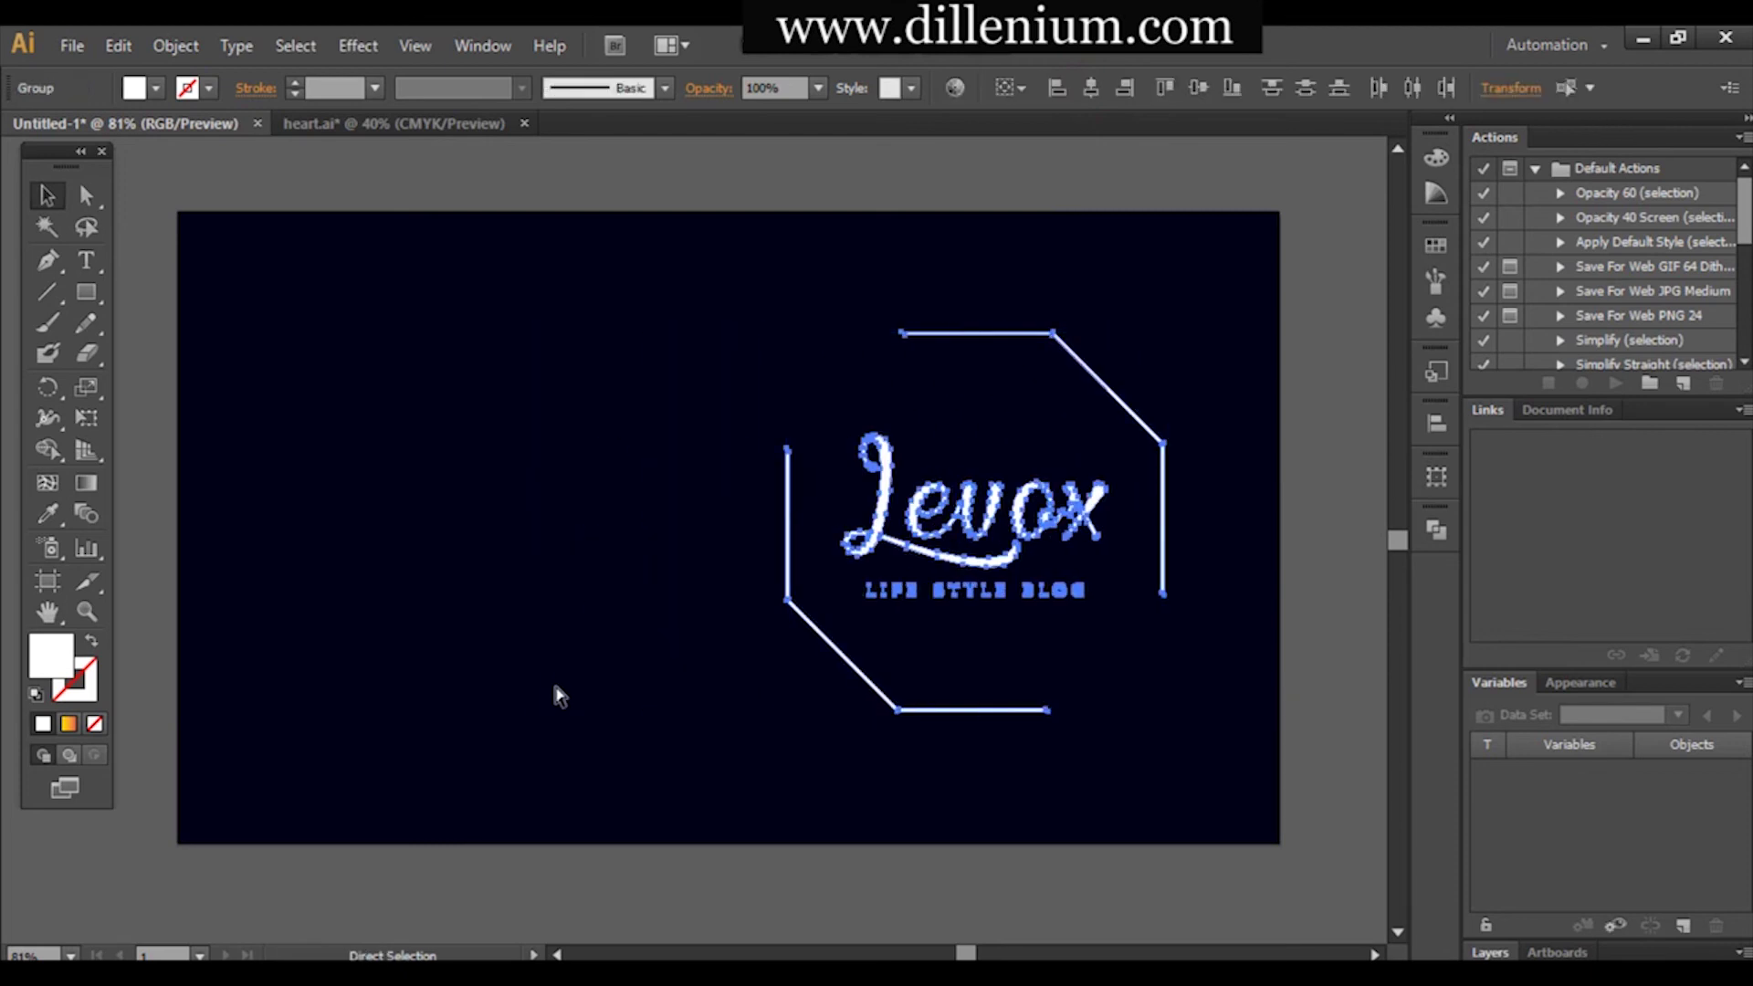
pyautogui.hotkey('alt', 'shift', 'Left')
pyautogui.hotkey('shift', 'Left')
pyautogui.hotkey('shift', 'Left')
pyautogui.hotkey('shift', 'Left')
pyautogui.hotkey('shift', 'Left')
pyautogui.hotkey('shift', 'Left')
pyautogui.hotkey('shift', 'Left')
pyautogui.hotkey('shift', 'Left')
pyautogui.hotkey('shift', 'Left')
pyautogui.hotkey('shift', 'Left')
pyautogui.hotkey('shift', 'Left')
pyautogui.hotkey('shift', 'Left')
pyautogui.hotkey('shift', 'Left')
pyautogui.hotkey('shift', 'Left')
pyautogui.hotkey('shift', 'Left')
pyautogui.hotkey('shift', 'Left')
pyautogui.hotkey('shift', 'Left')
pyautogui.hotkey('shift', 'Left')
pyautogui.hotkey('shift', 'Left')
pyautogui.hotkey('shift', 'Left')
pyautogui.hotkey('shift', 'Left')
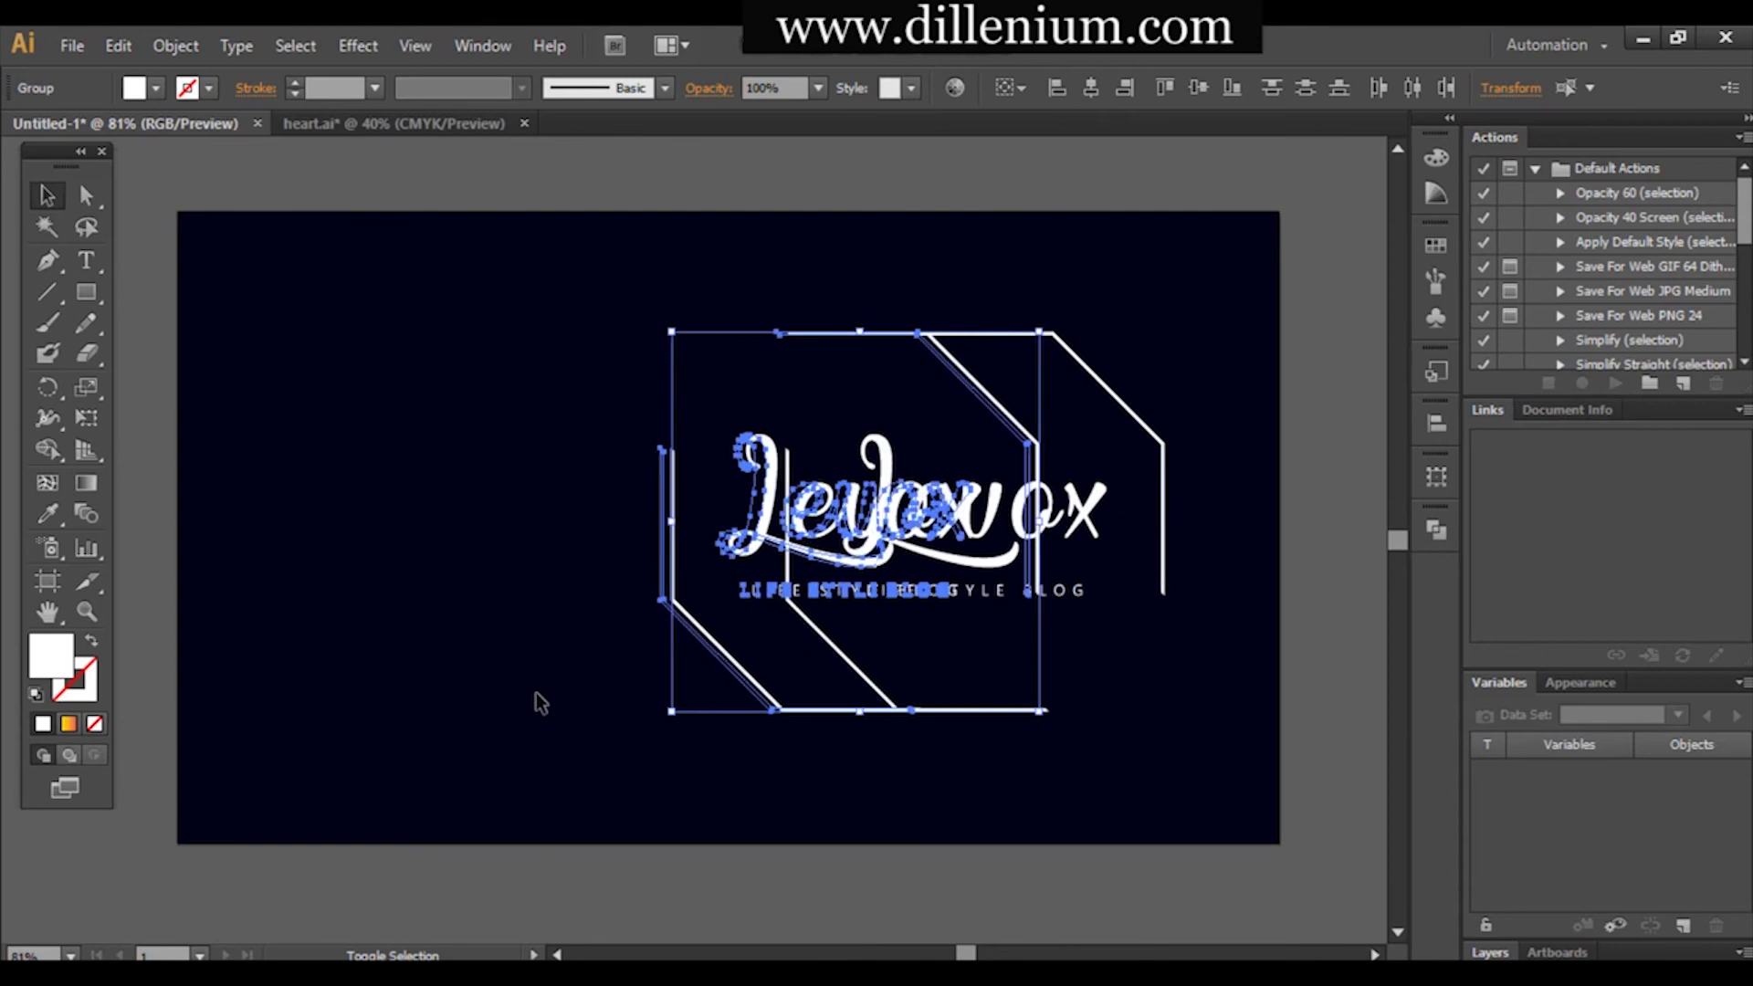
pyautogui.hotkey('shift', 'Left')
pyautogui.hotkey('shift', 'Left')
pyautogui.hotkey('shift', 'Left')
pyautogui.hotkey('shift', 'Left')
pyautogui.hotkey('shift', 'Left')
pyautogui.hotkey('shift', 'Left')
pyautogui.hotkey('shift', 'Left')
pyautogui.hotkey('shift', 'Left')
pyautogui.hotkey('shift', 'Left')
pyautogui.hotkey('shift', 'Left')
pyautogui.hotkey('shift', 'Left')
pyautogui.hotkey('shift', 'Left')
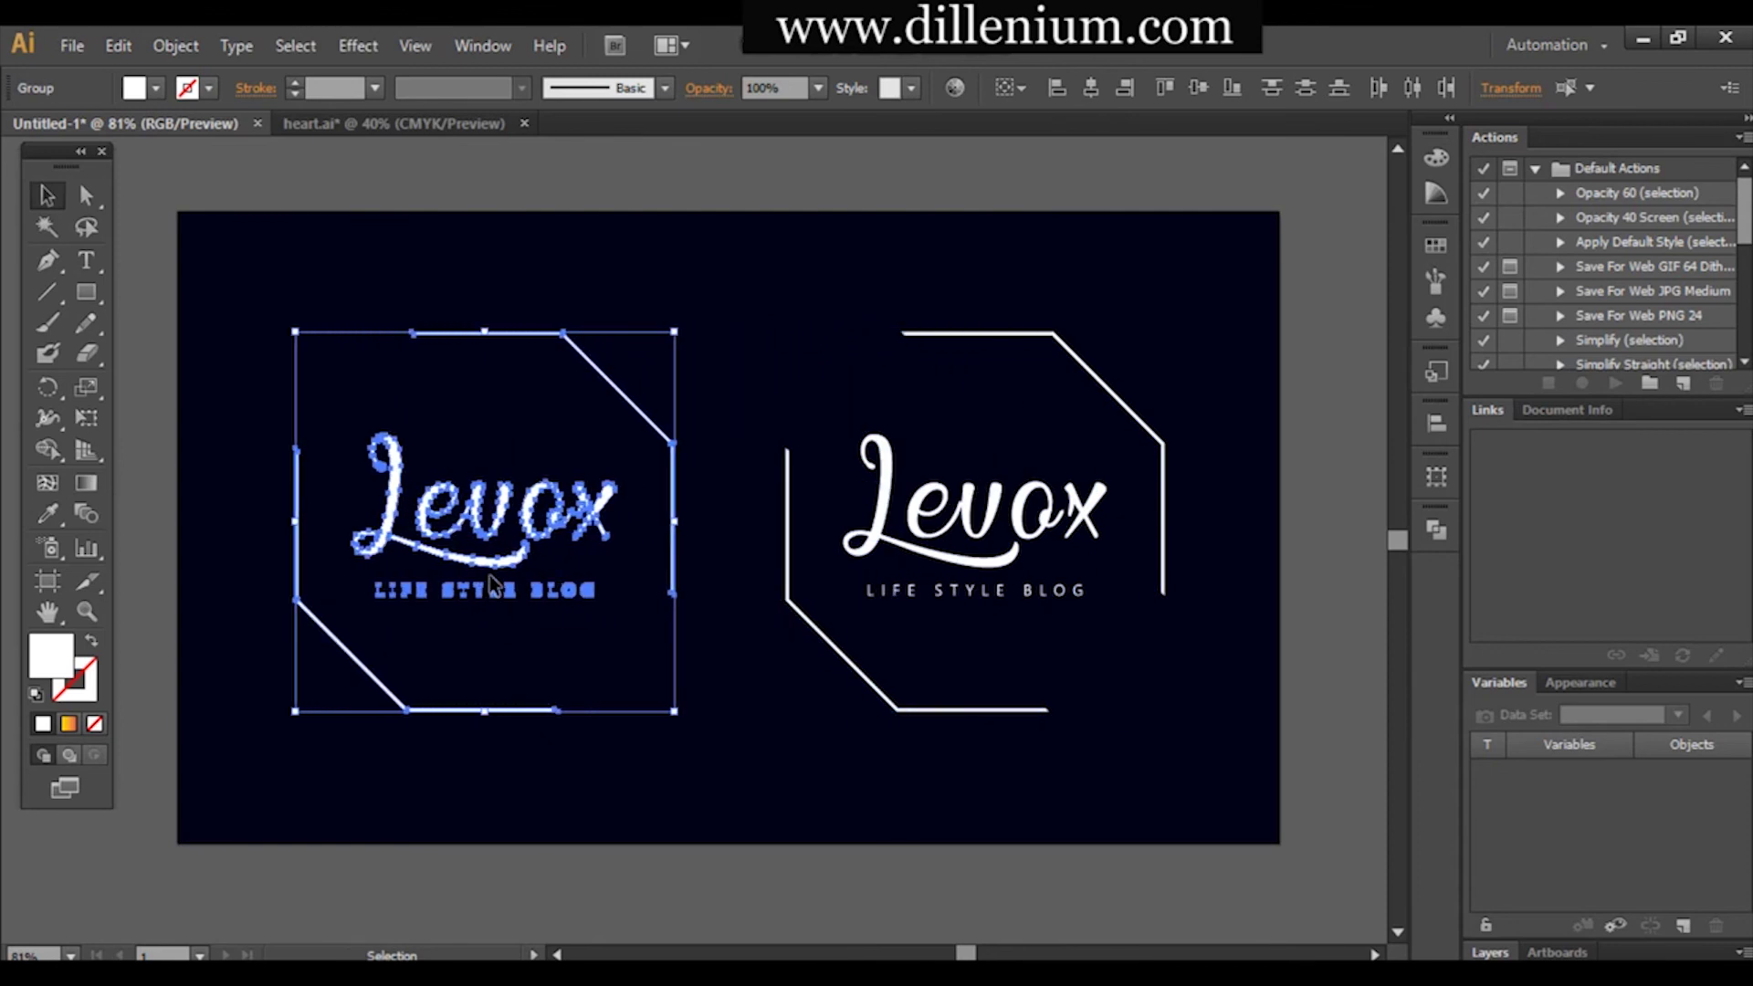
# Set the logo copy's fill to None.
pyautogui.click(73, 677)
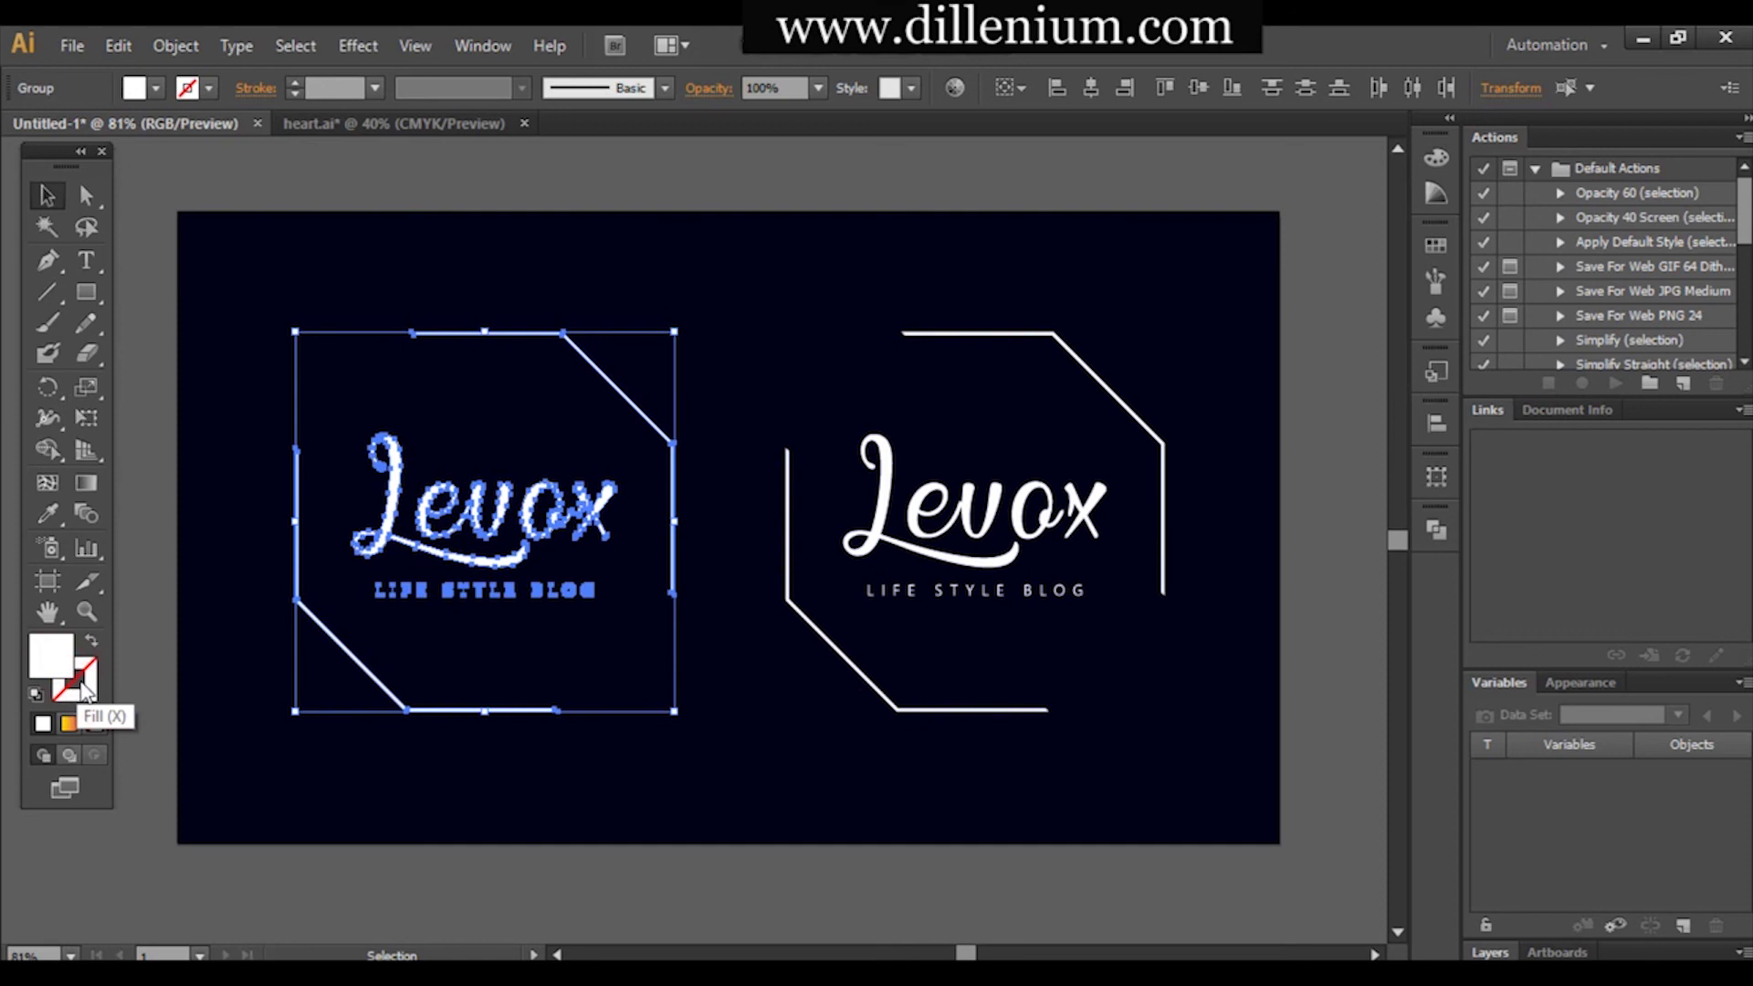
pyautogui.click(43, 723)
pyautogui.click(56, 669)
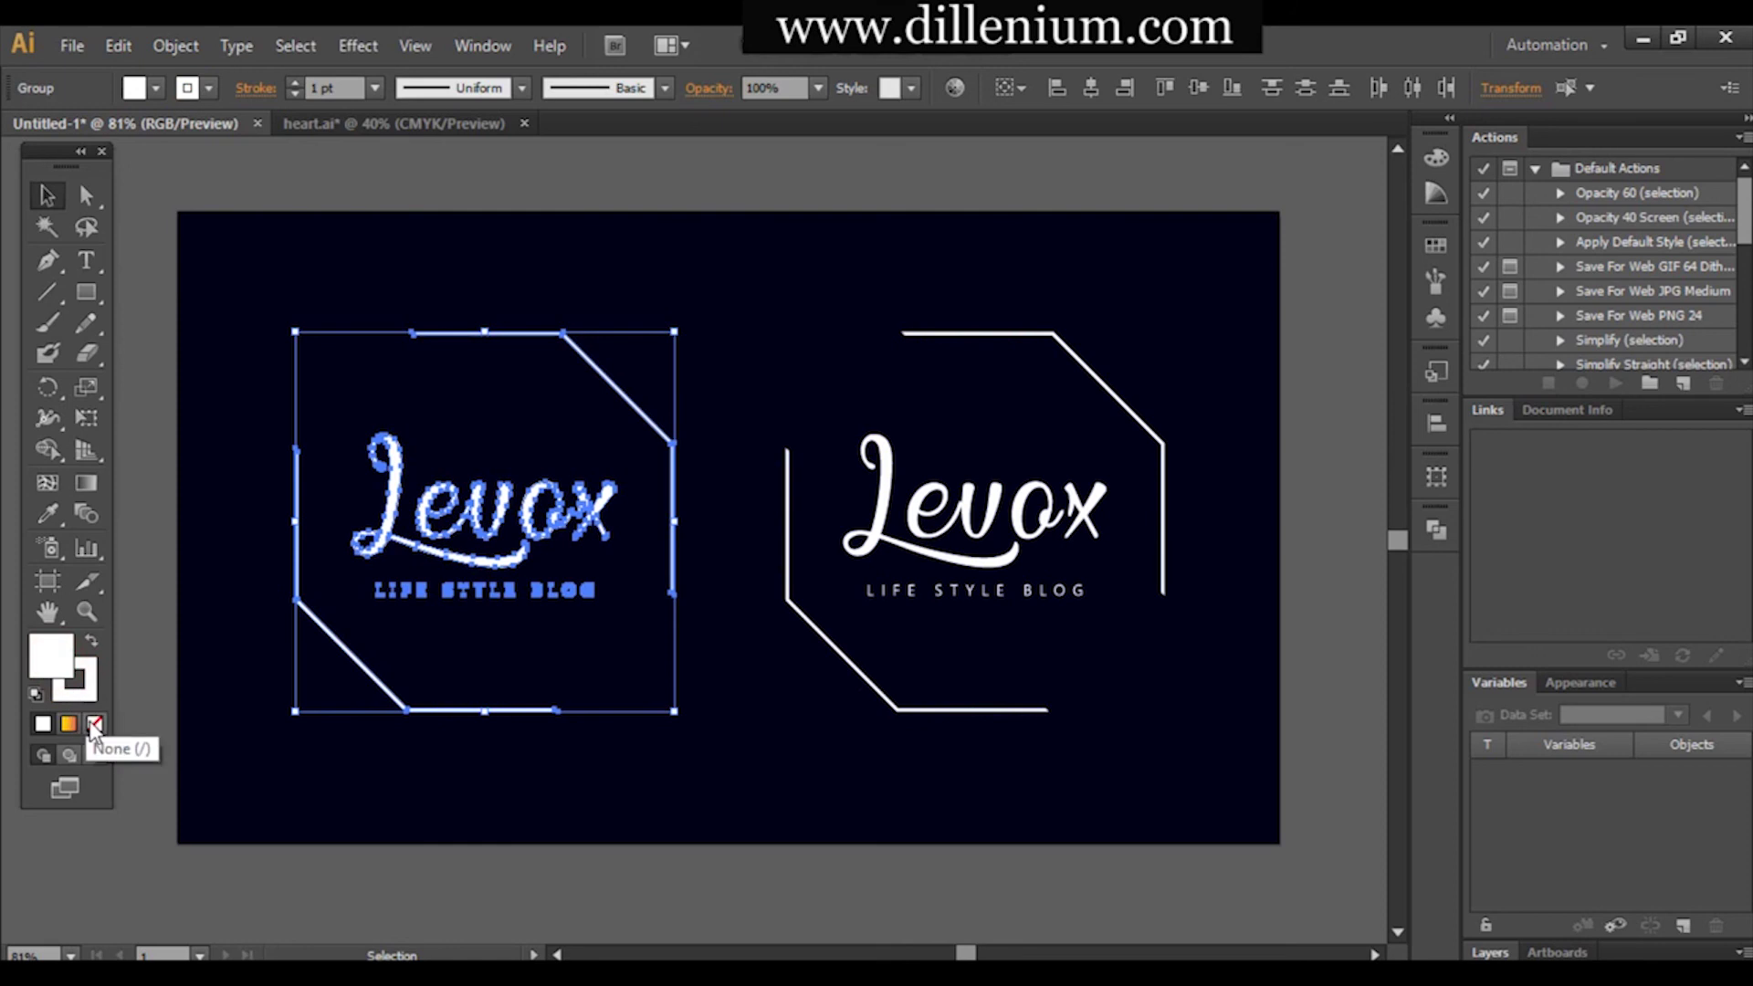
pyautogui.click(95, 723)
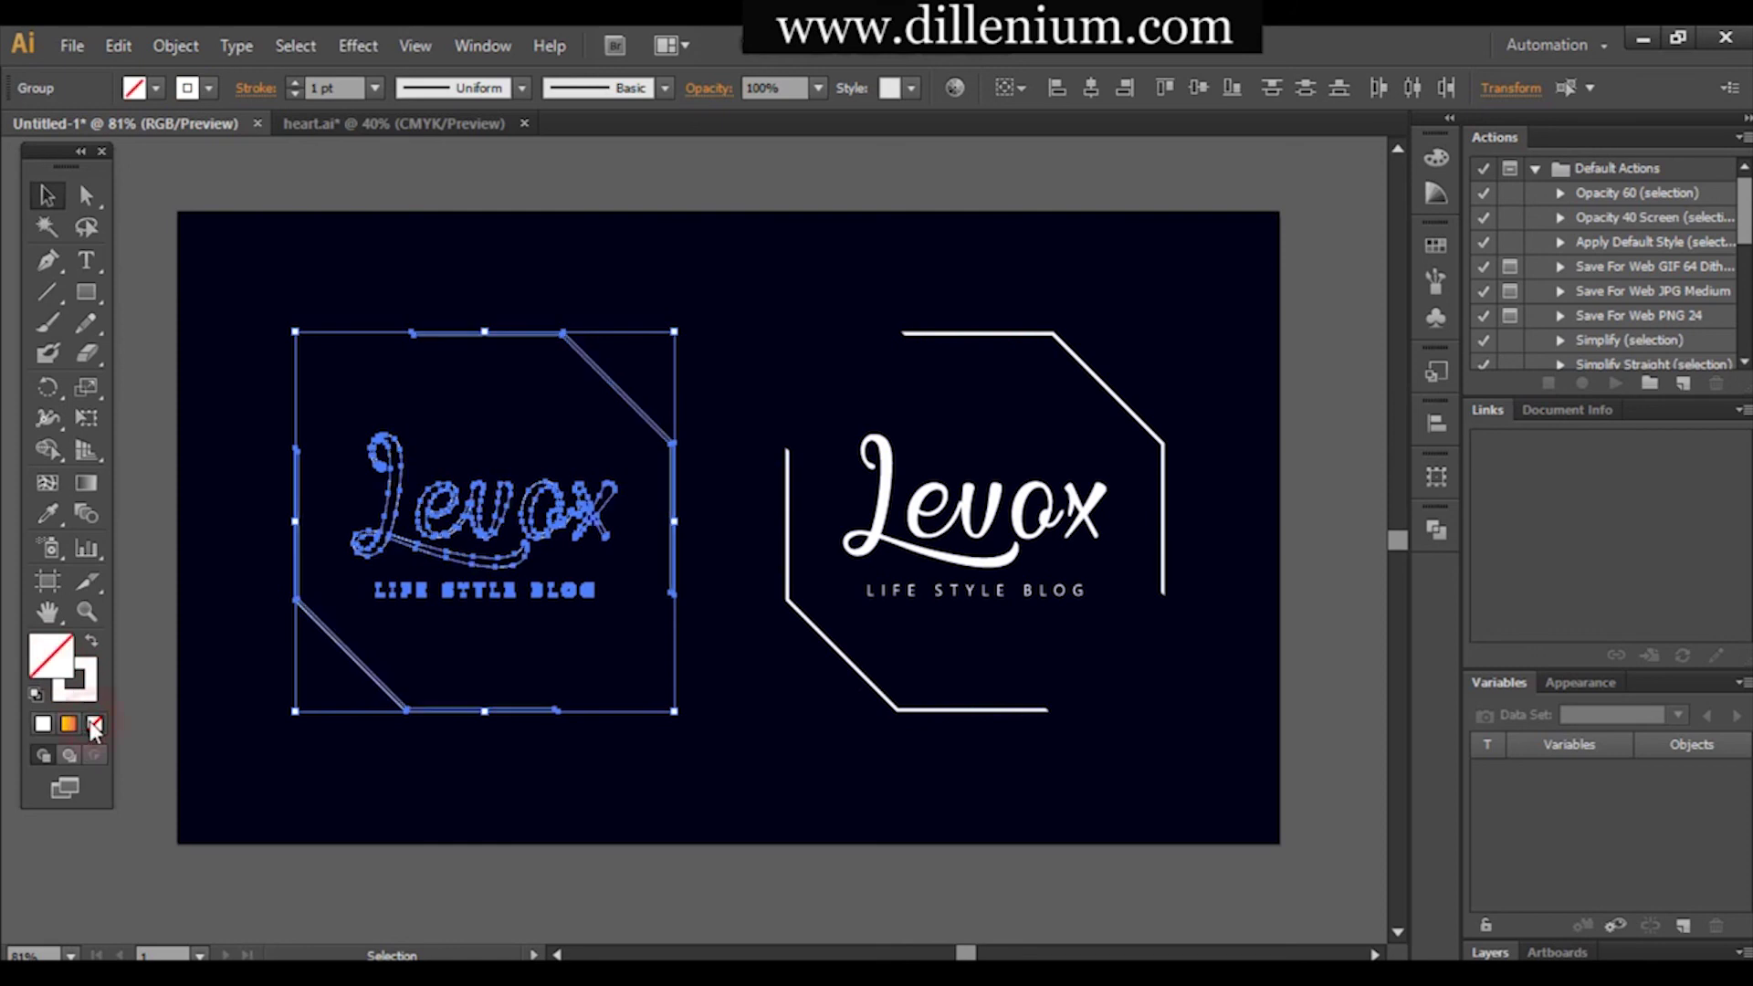
# Give the copy a pink stroke with a 4 pt weight.
pyautogui.click(210, 88)
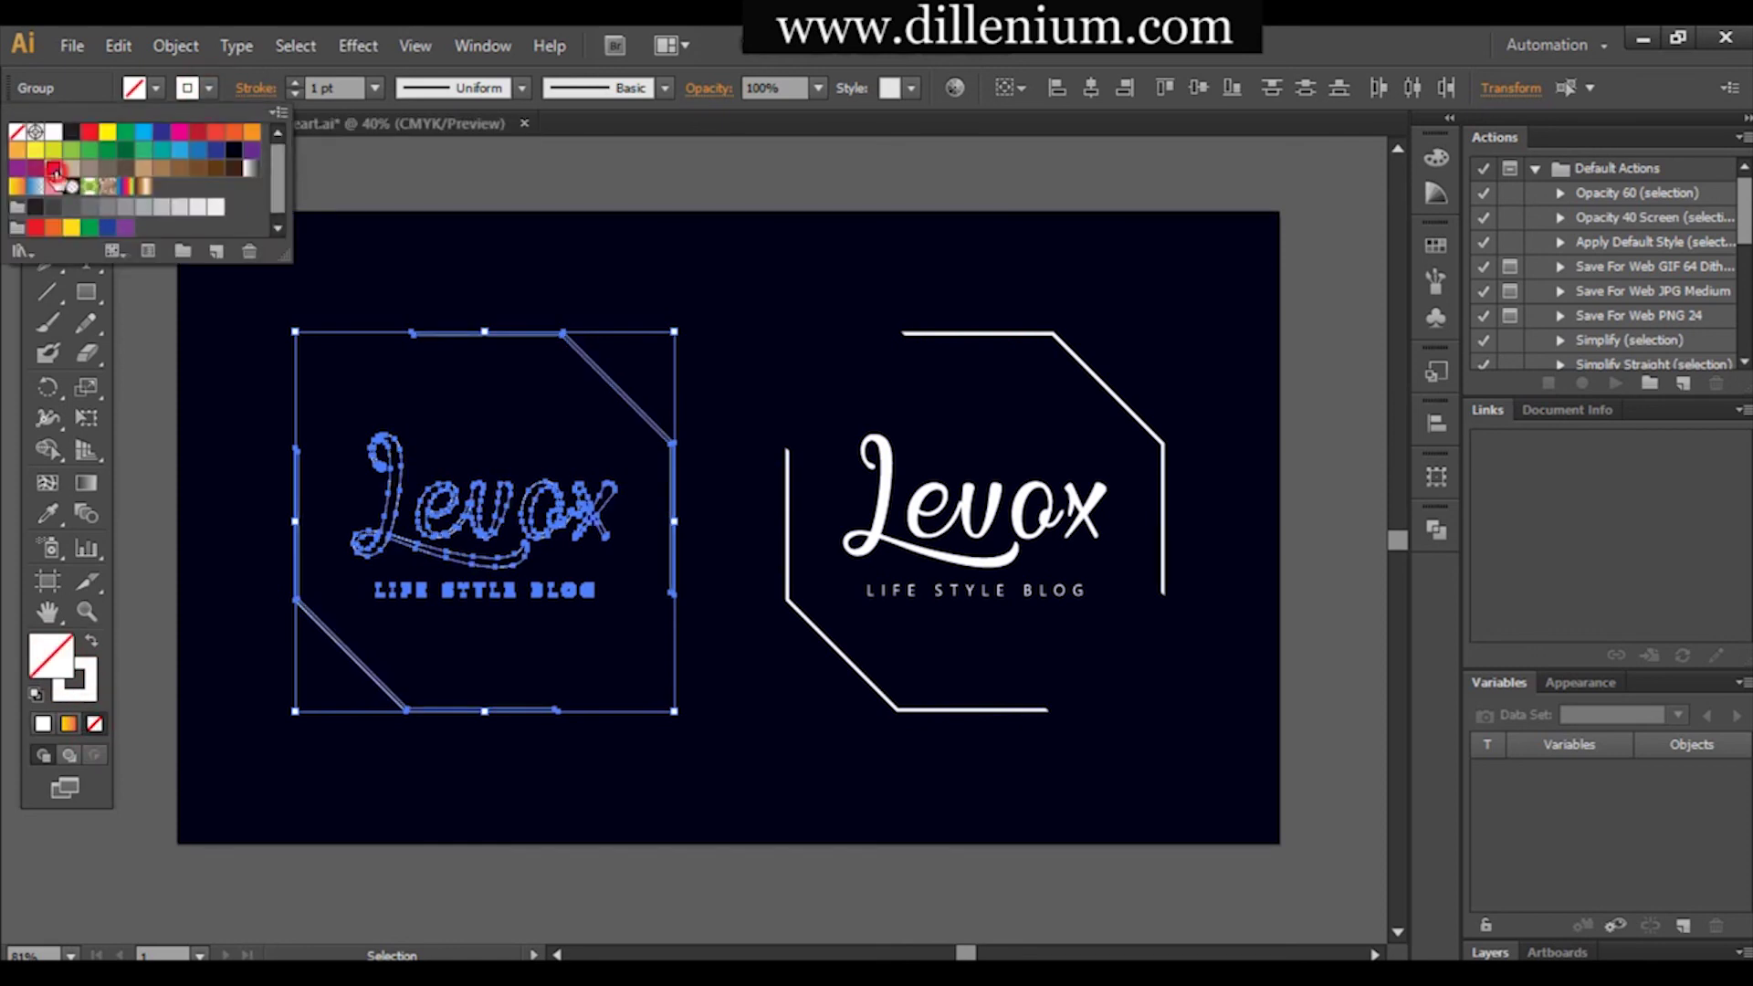
pyautogui.click(54, 172)
pyautogui.click(315, 88)
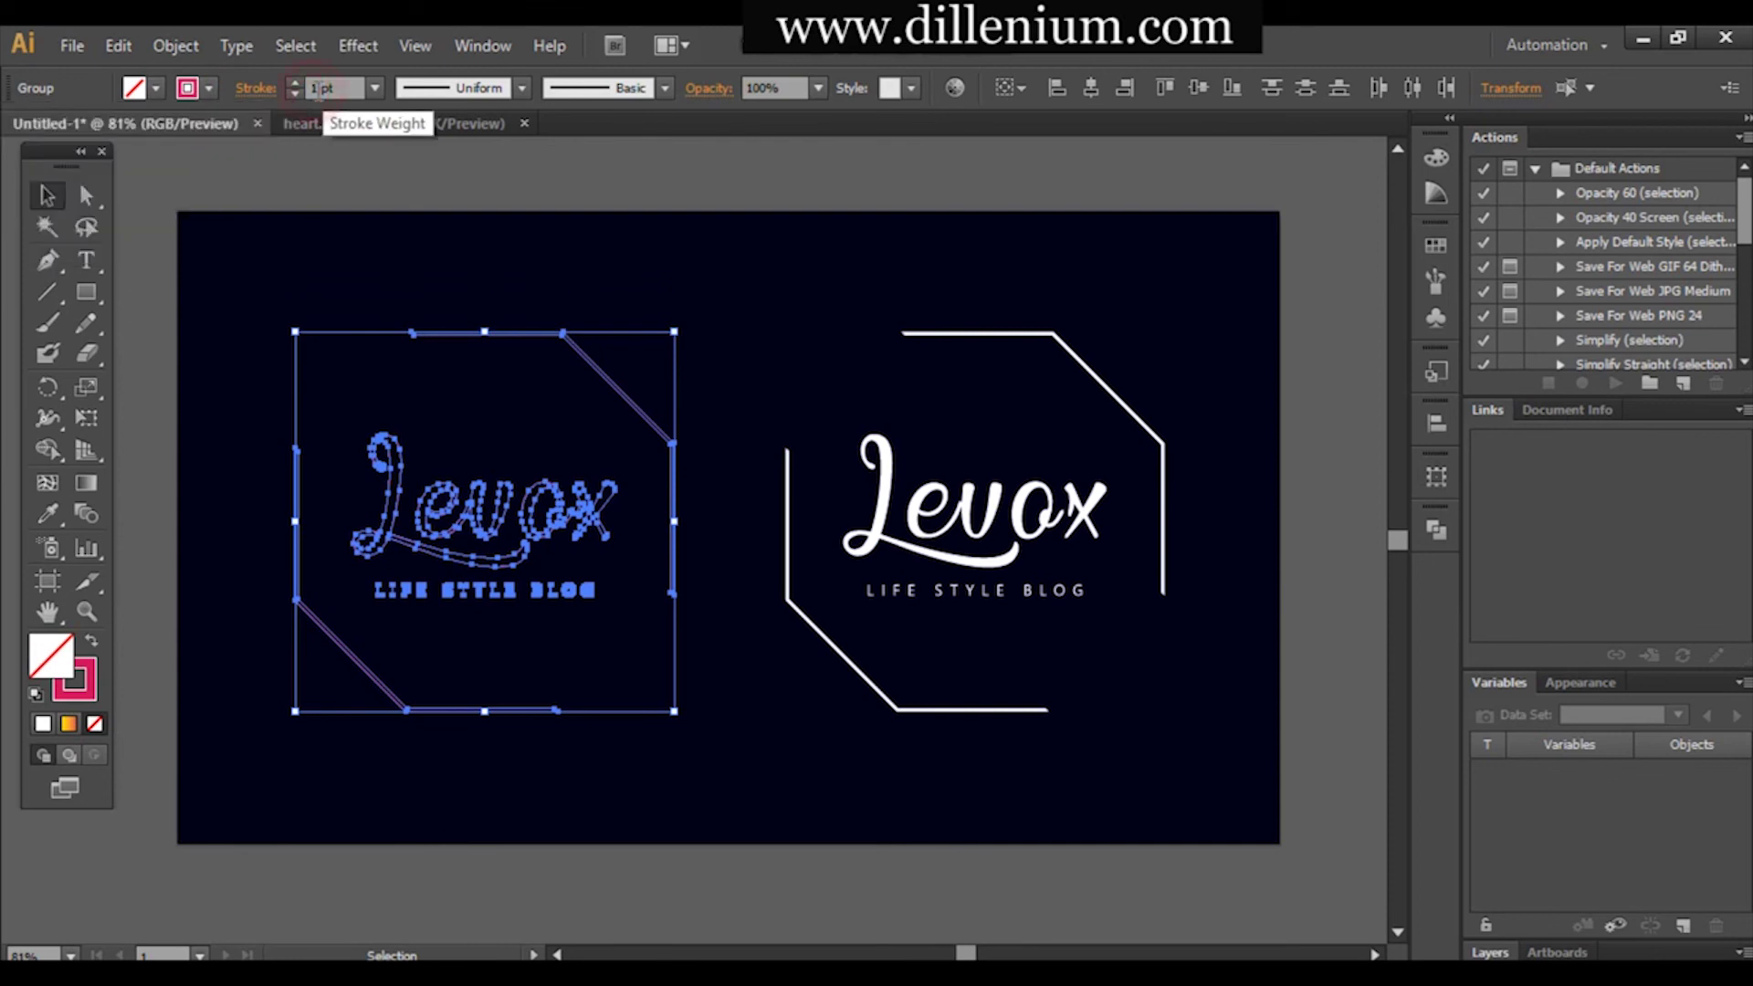
pyautogui.press('Up')
pyautogui.press('Up')
pyautogui.press('Up')
pyautogui.press('Up')
pyautogui.press('Up')
pyautogui.press('Up')
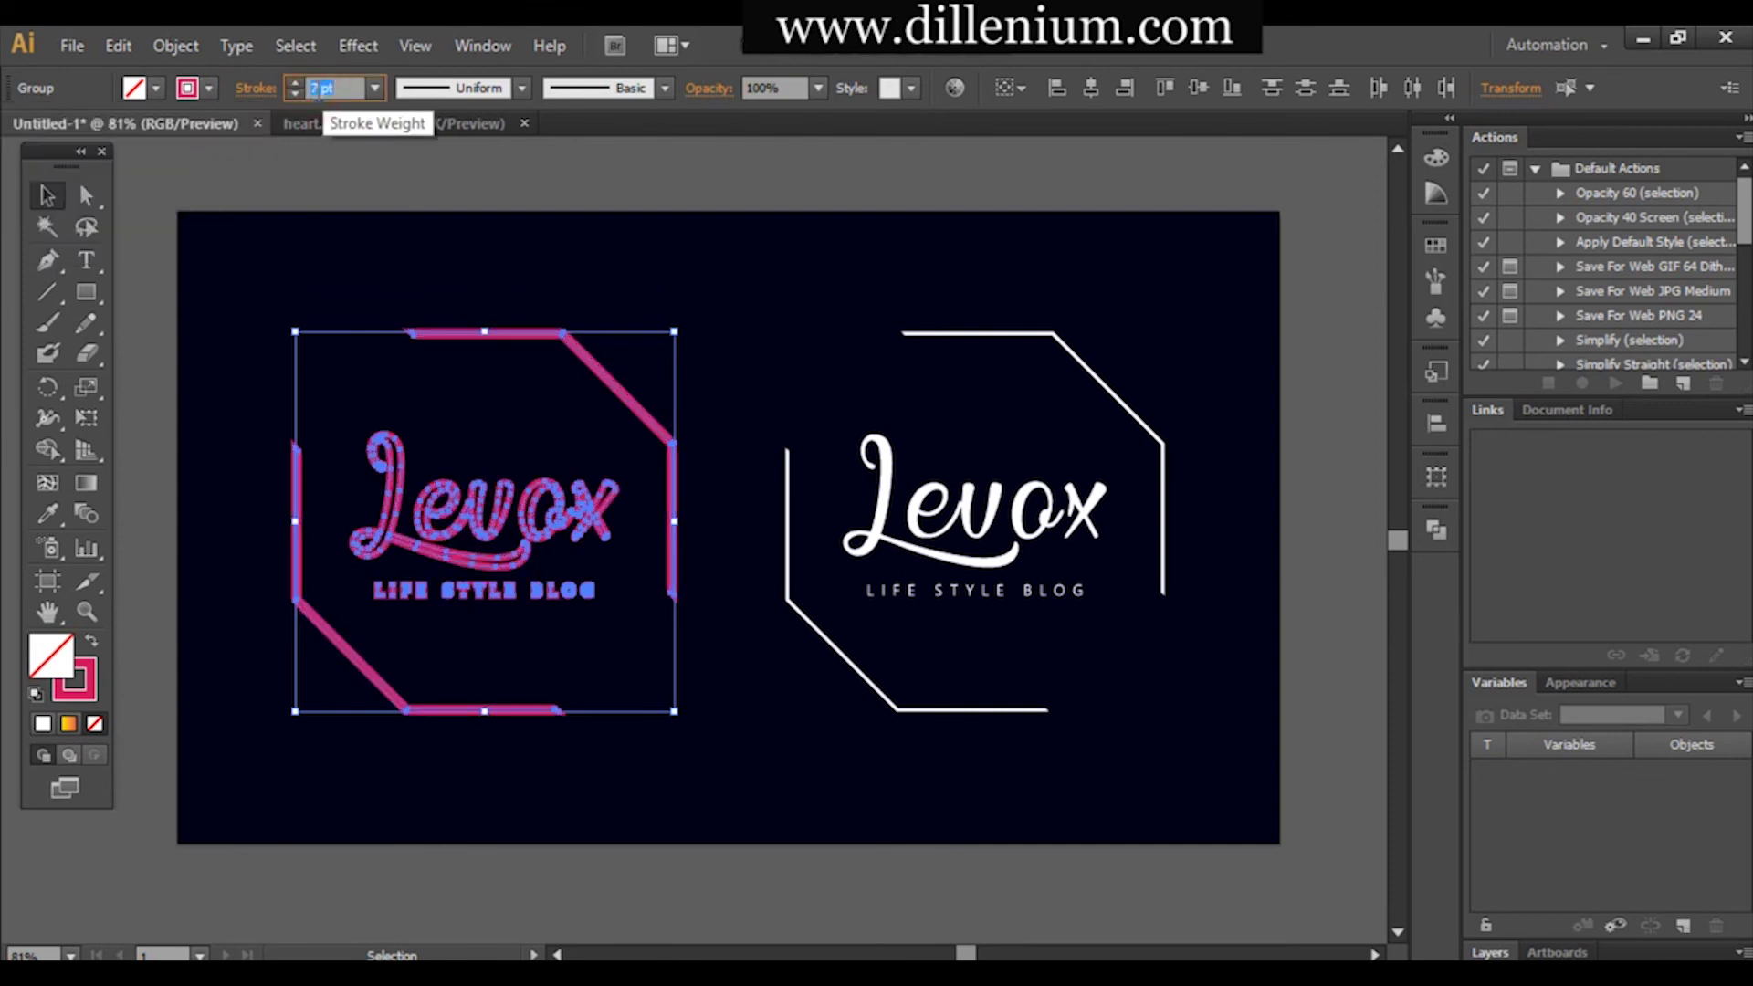
pyautogui.press('Down')
pyautogui.press('Down')
pyautogui.press('Down')
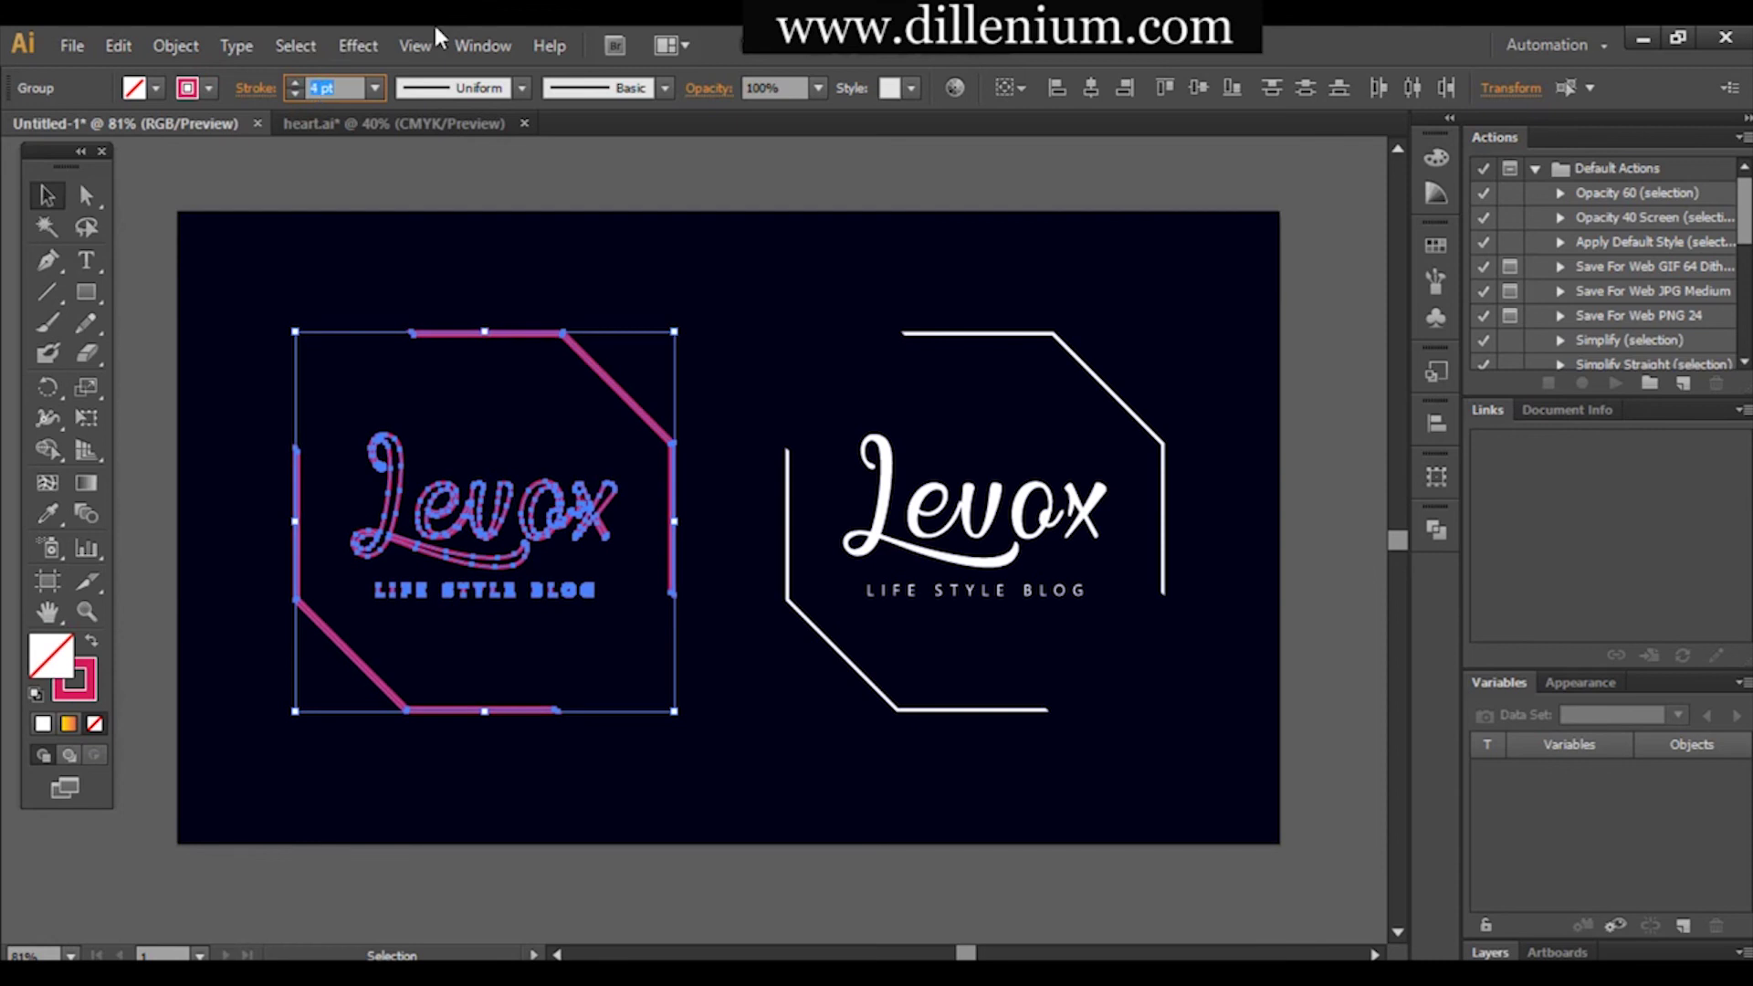
# Apply a Gaussian Blur of about 29 px to the pink copy and set its stroke to 8 pt.
pyautogui.click(358, 45)
pyautogui.moveTo(431, 486)
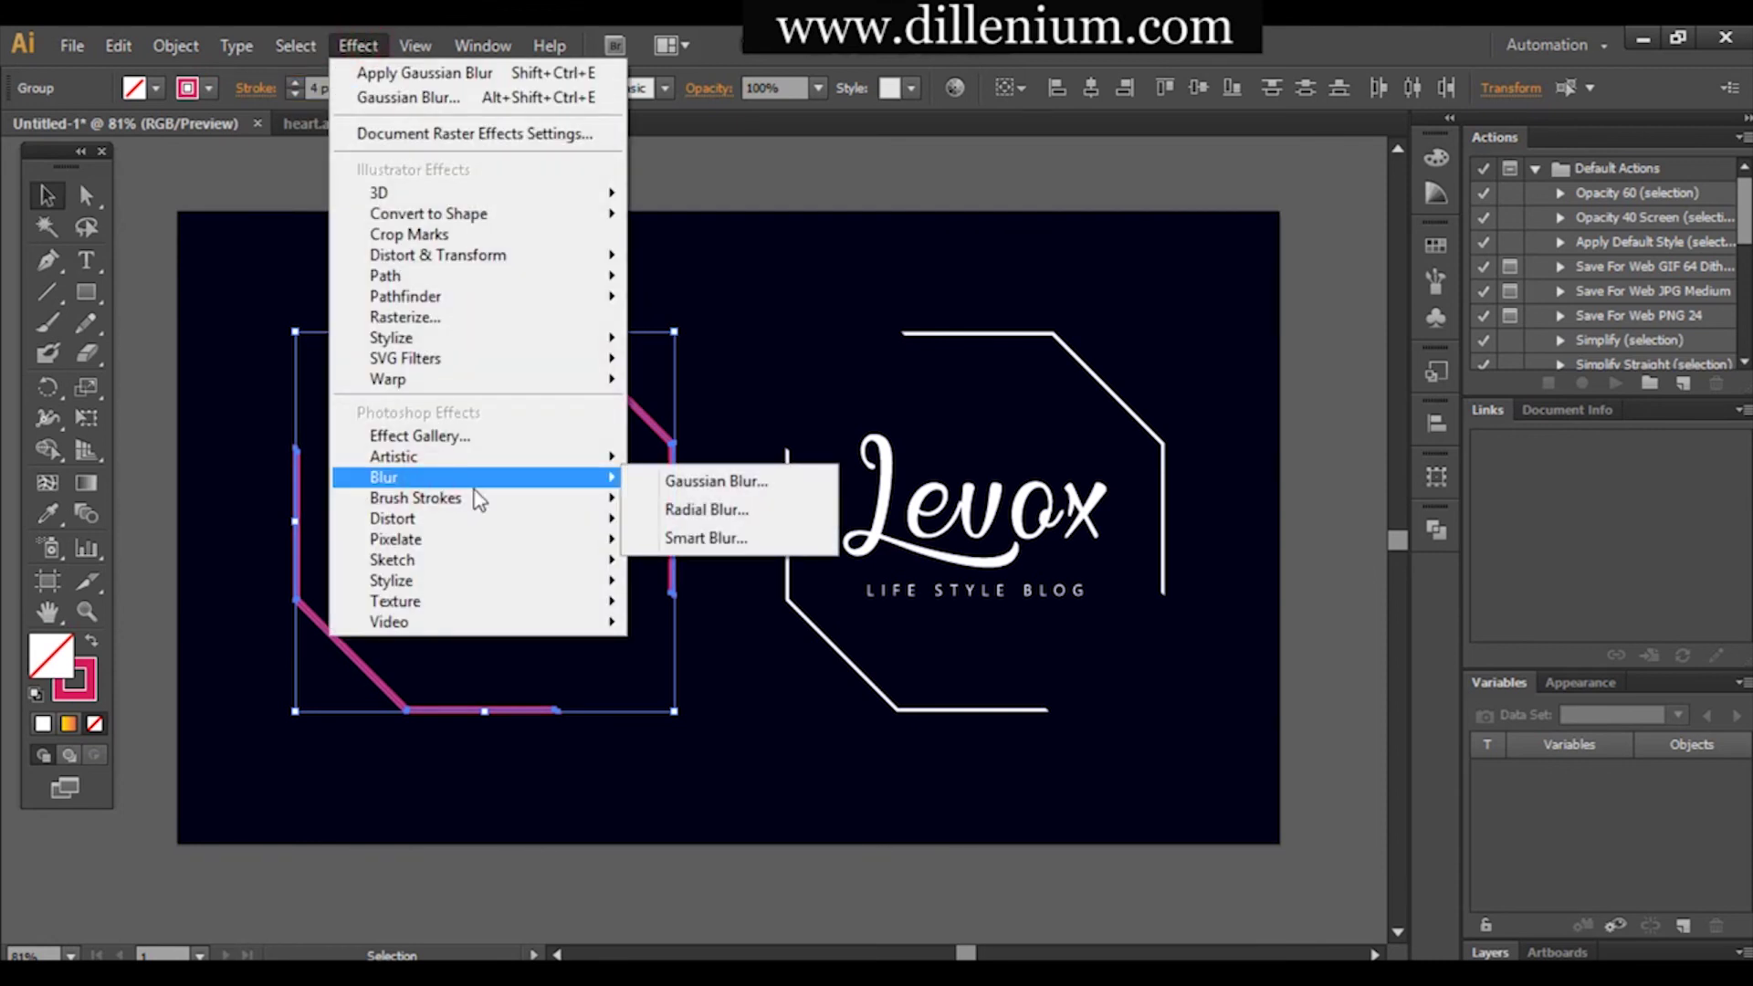
pyautogui.click(693, 482)
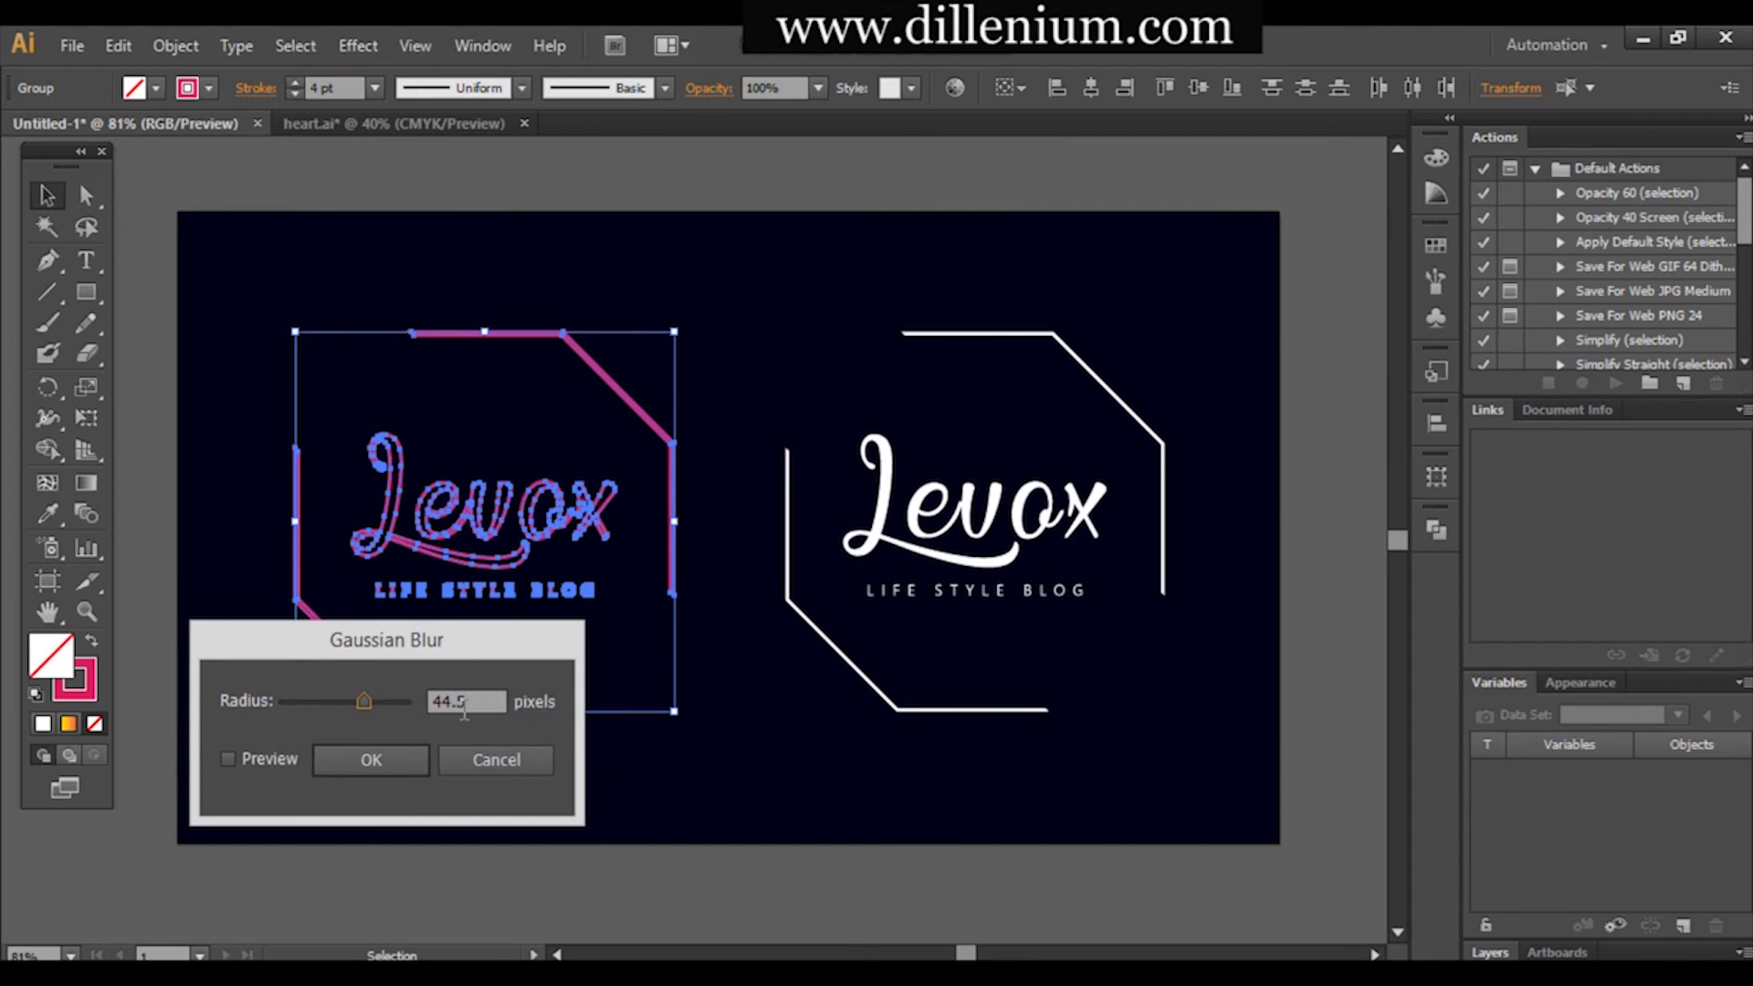
pyautogui.click(228, 761)
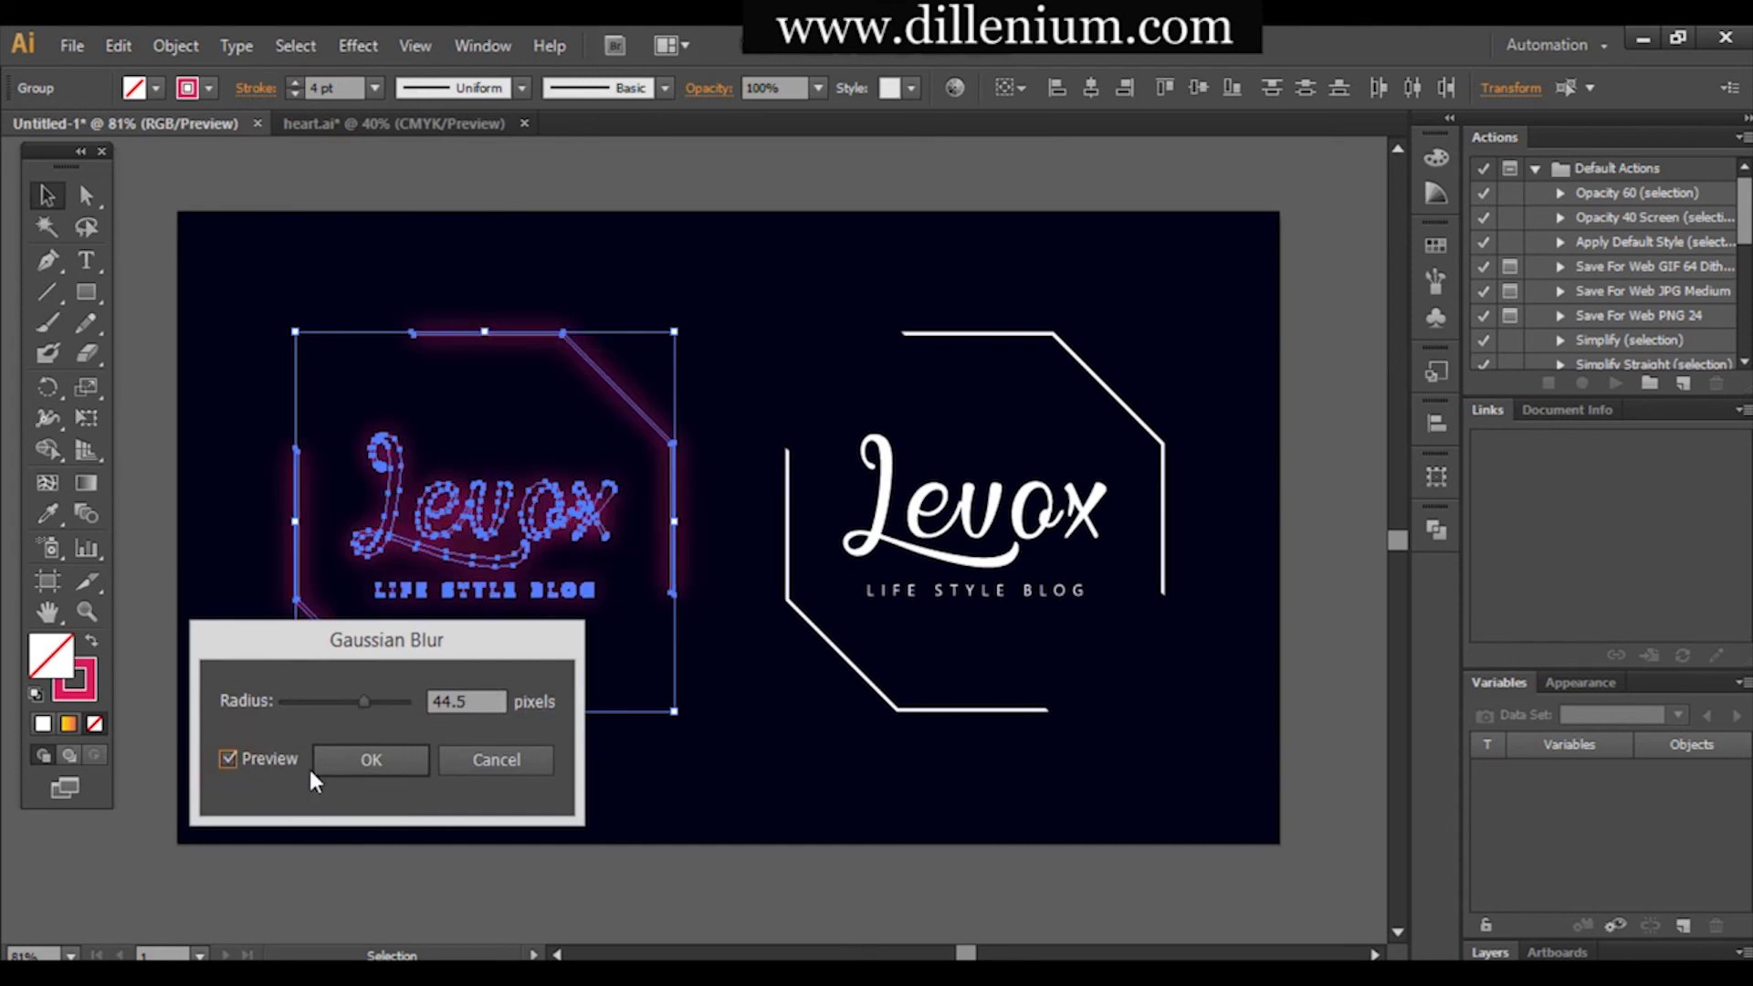
pyautogui.moveTo(370, 698); pyautogui.dragTo(356, 695)
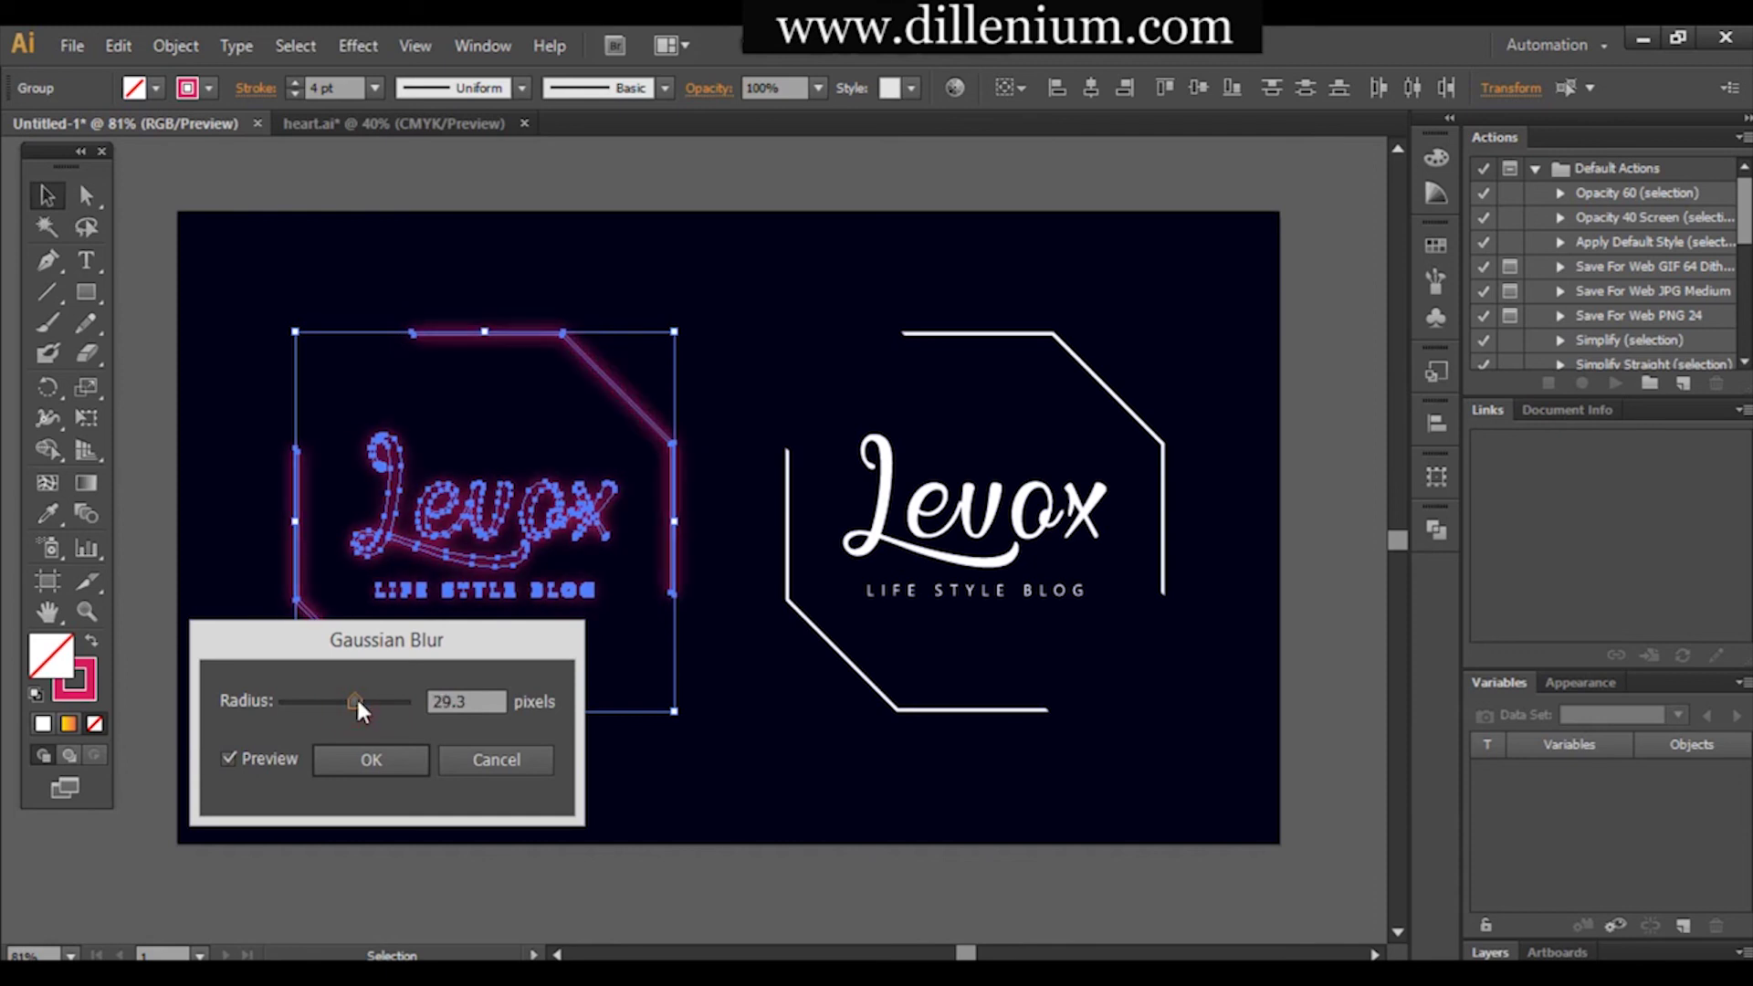
pyautogui.click(360, 750)
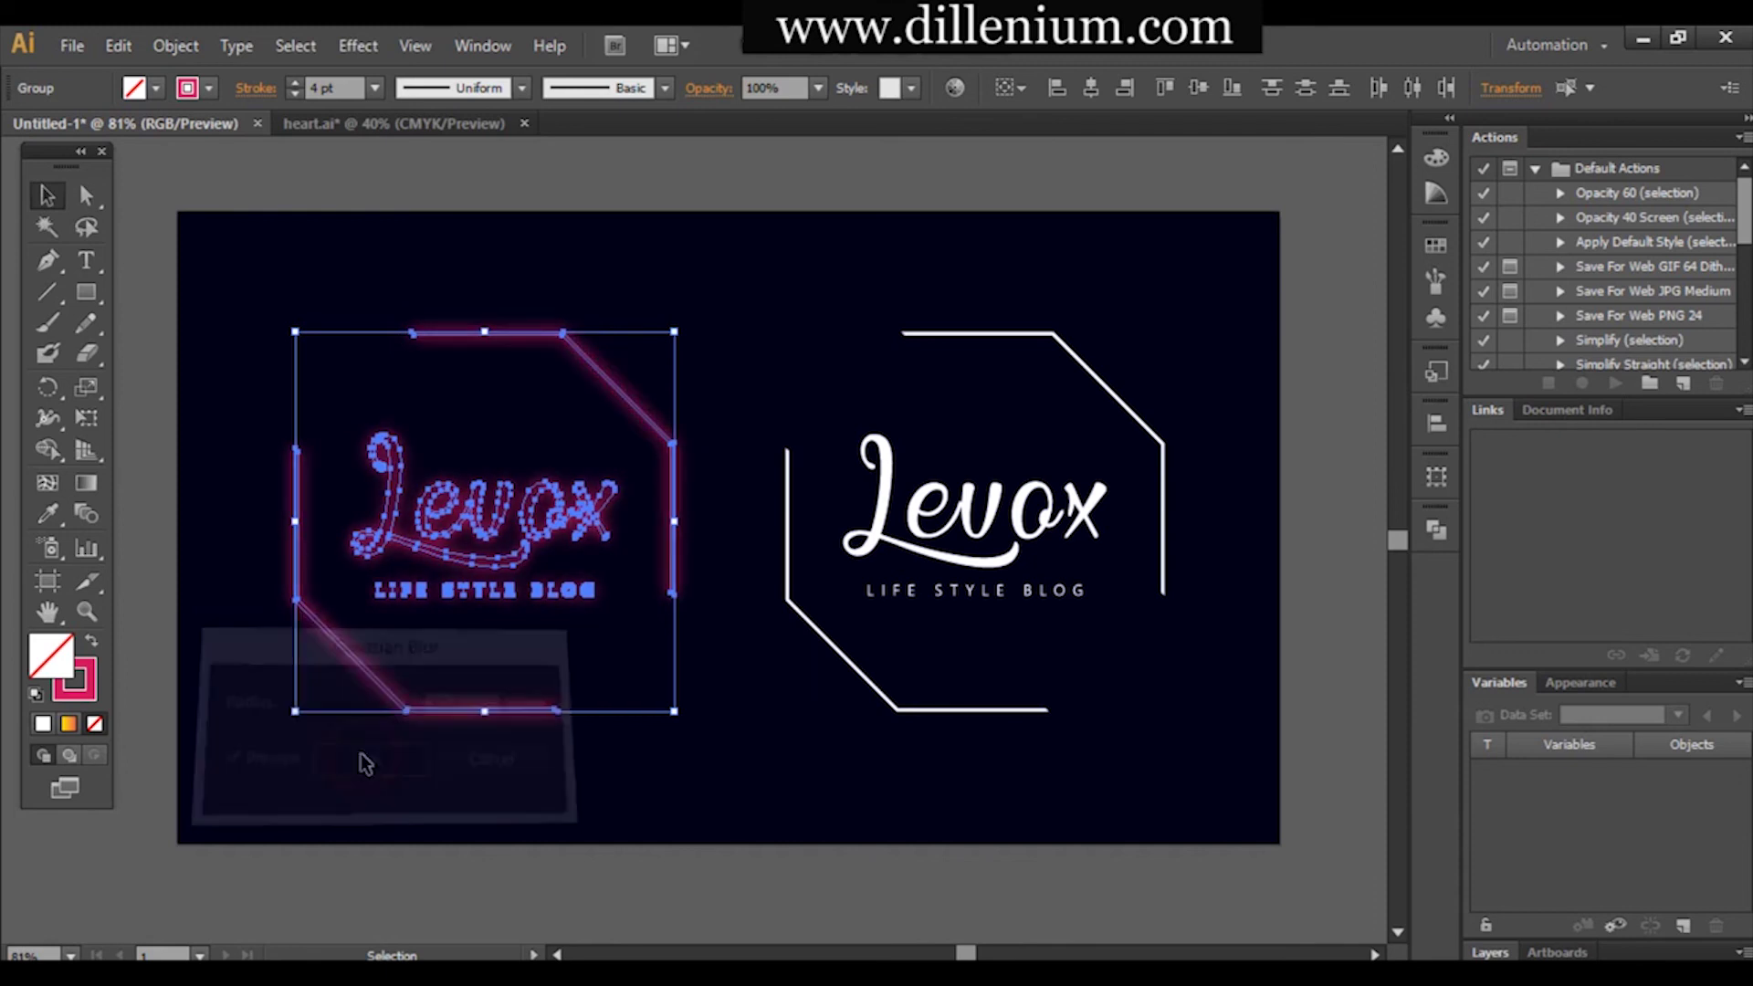
pyautogui.click(319, 88)
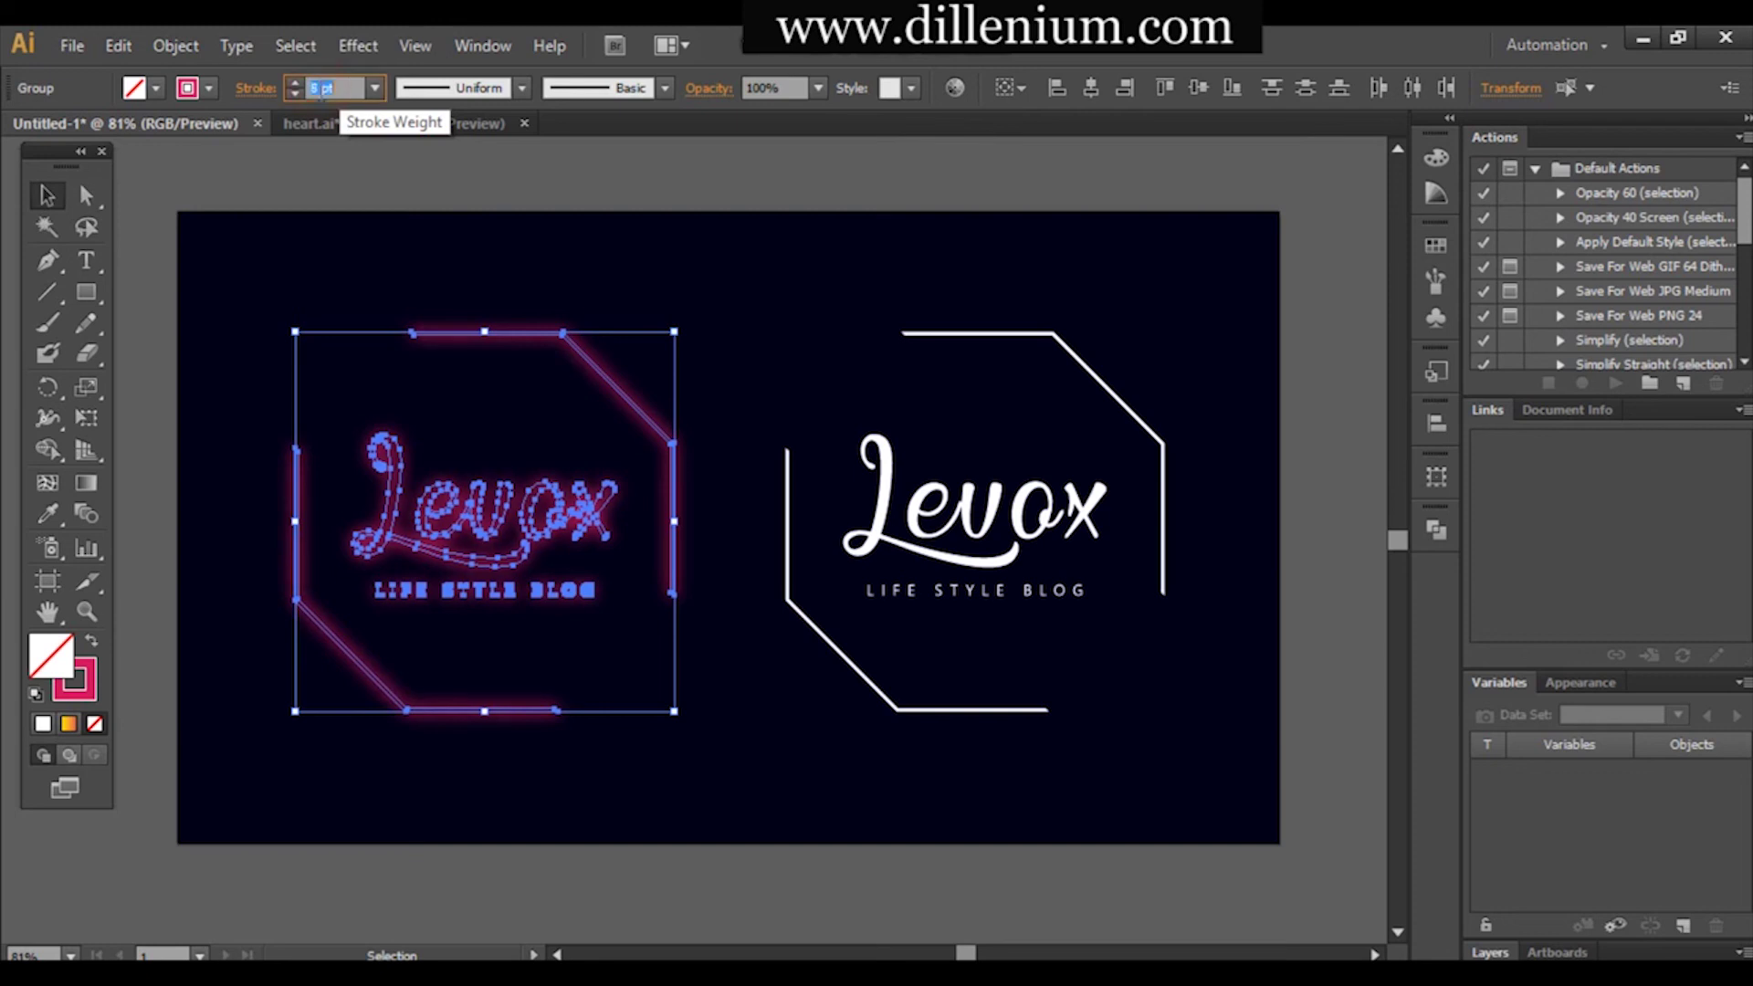
pyautogui.click(304, 281)
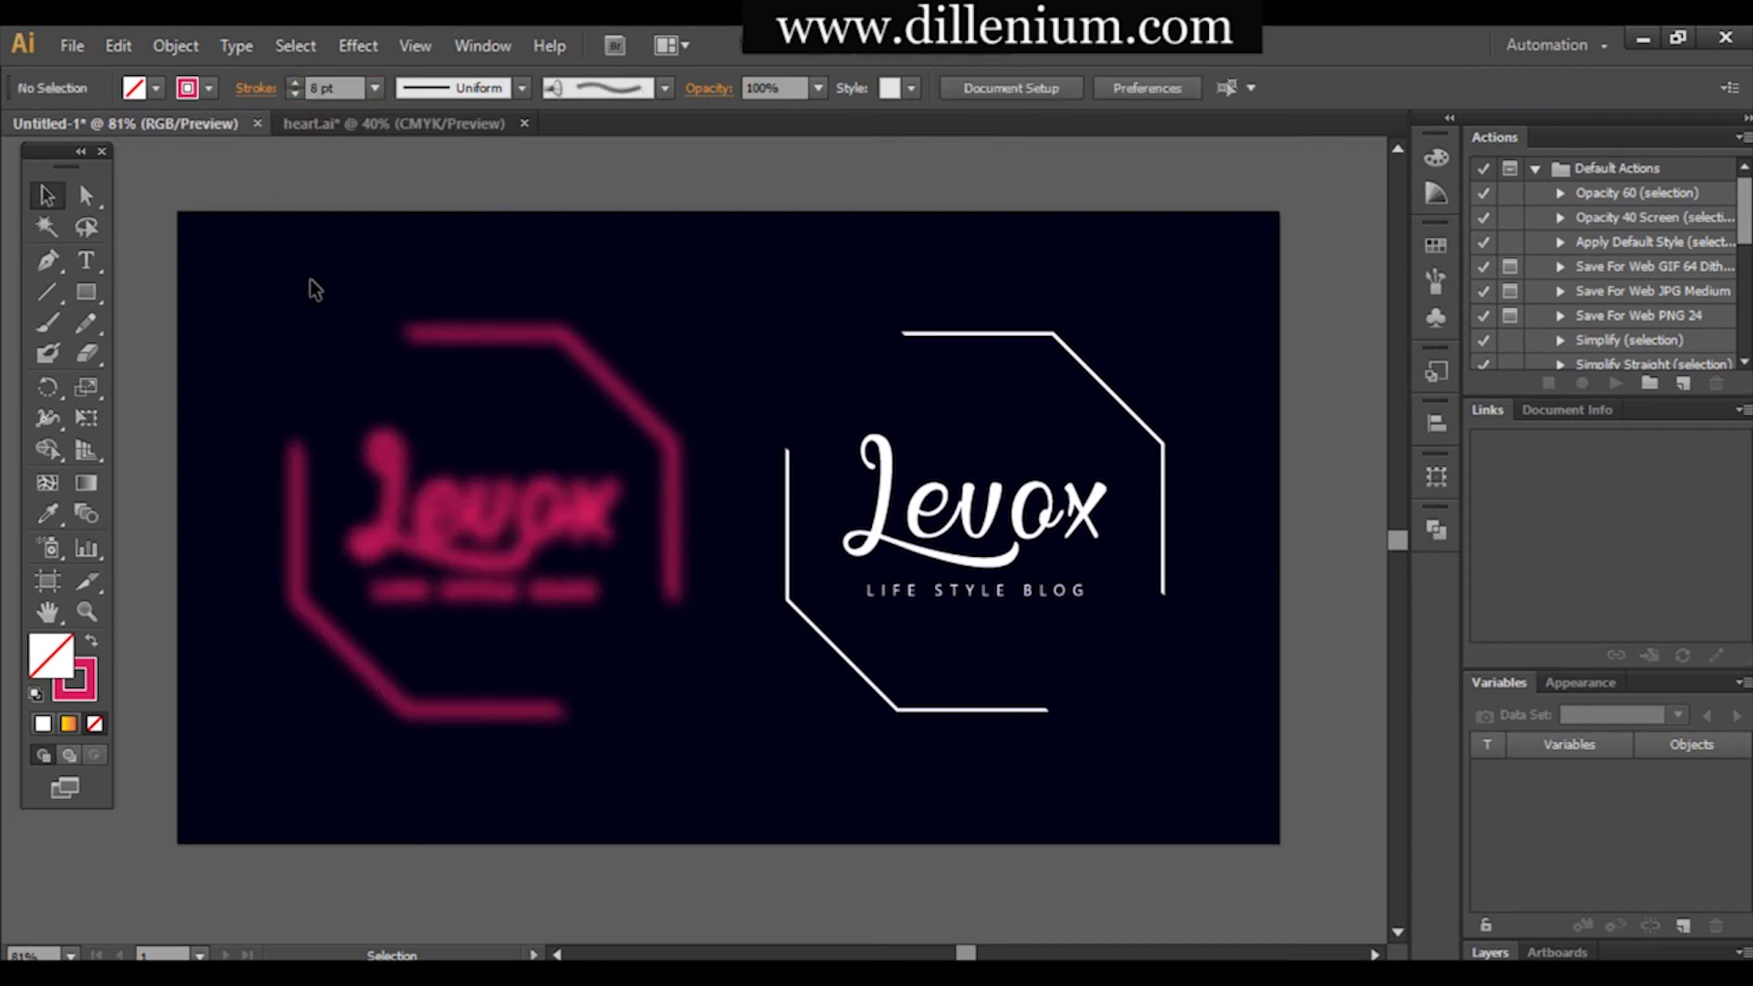
# Align the blurred pink copy and the white Levox logo on their horizontal centres.
pyautogui.moveTo(277, 217); pyautogui.dragTo(586, 774)
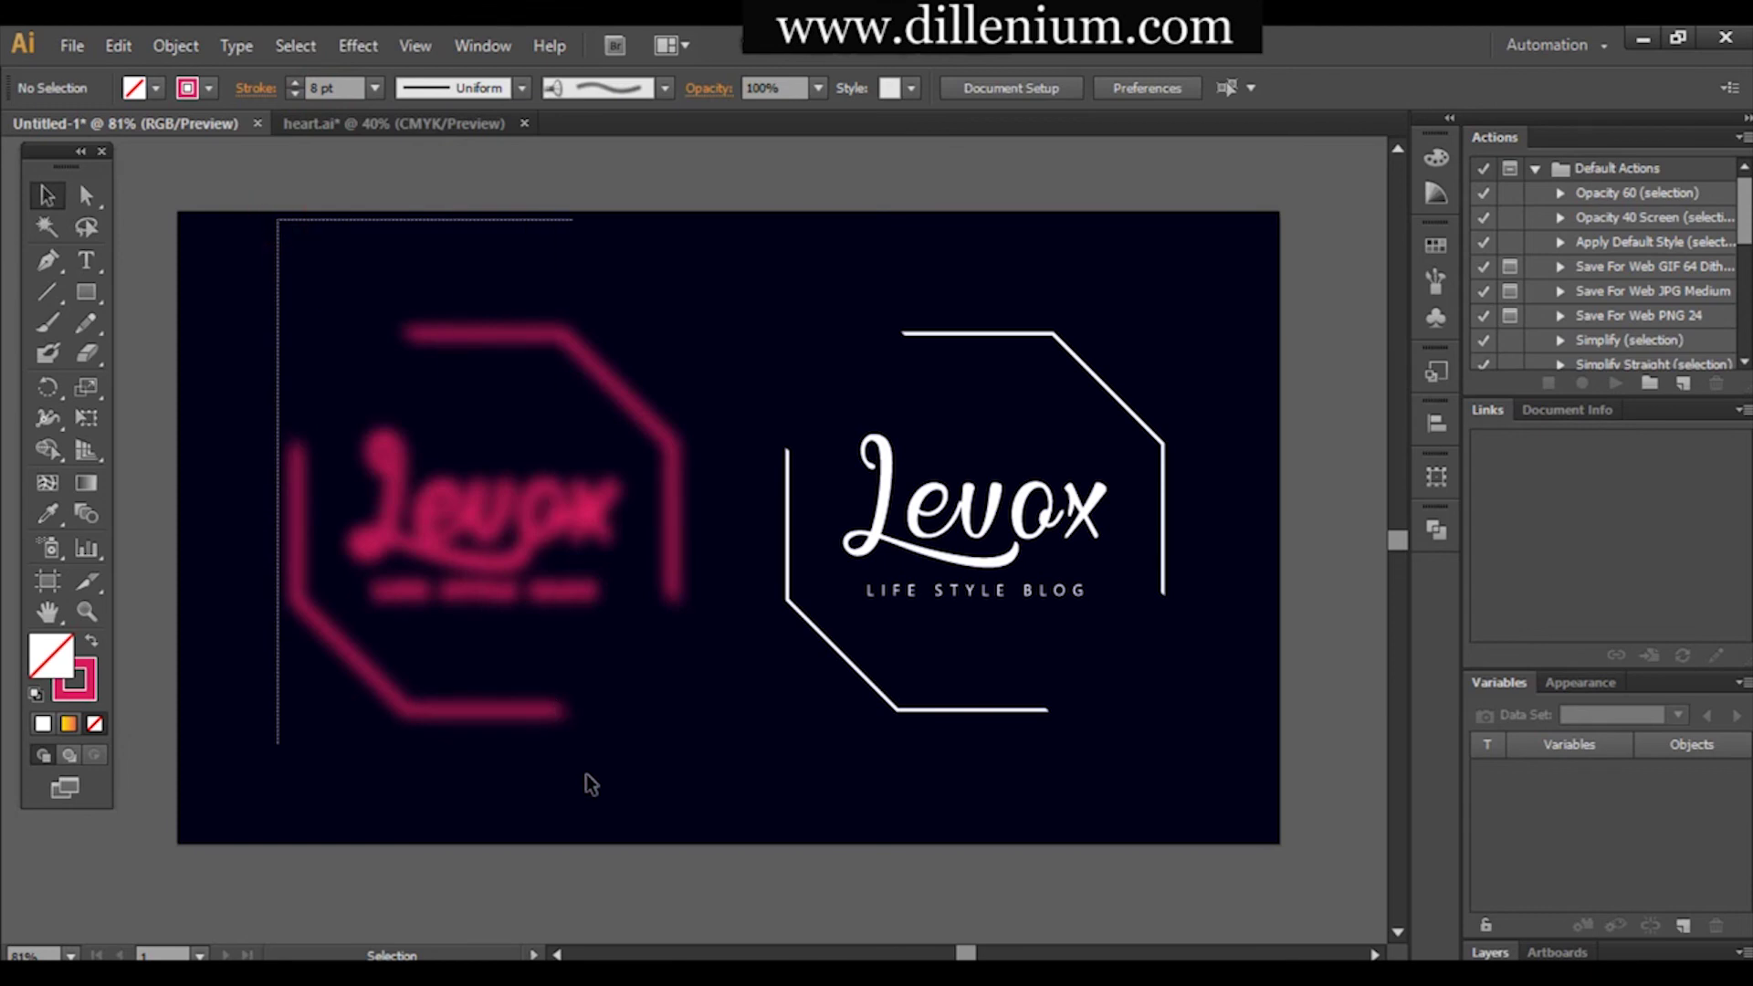
pyautogui.click(877, 292)
pyautogui.moveTo(876, 292); pyautogui.dragTo(1190, 753)
pyautogui.press('a')
pyautogui.press('v')
pyautogui.click(1092, 759)
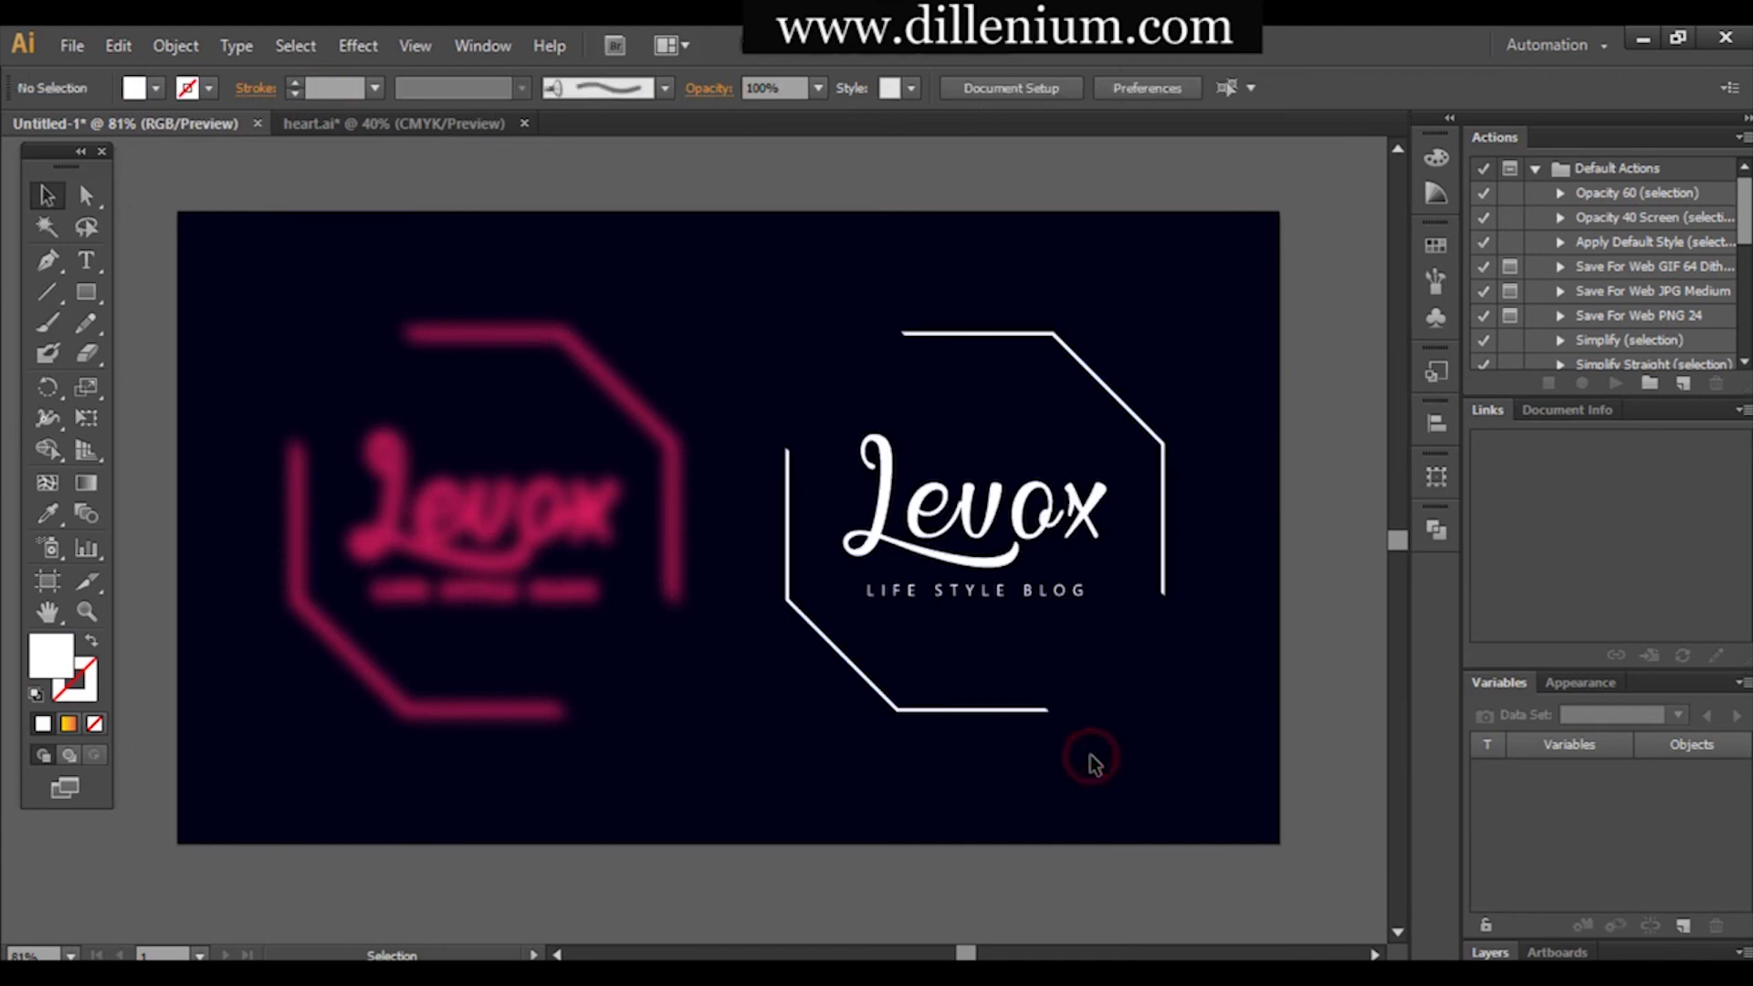
pyautogui.moveTo(1087, 770); pyautogui.dragTo(426, 424)
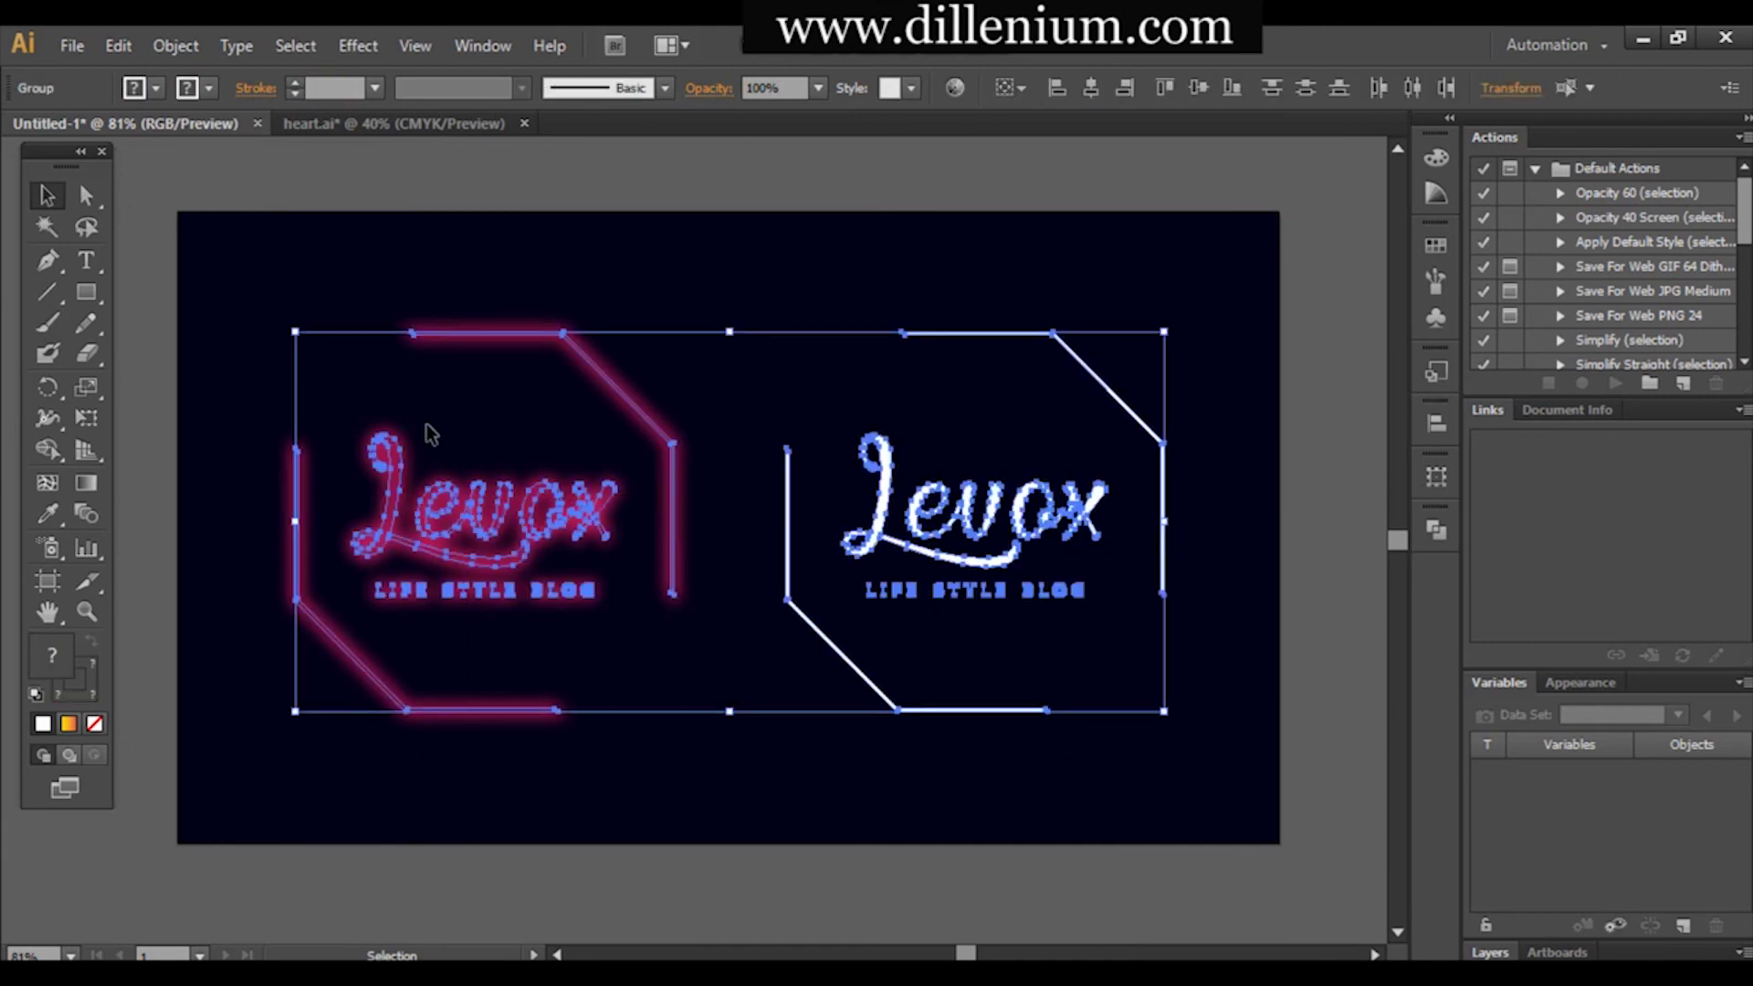
pyautogui.click(1092, 87)
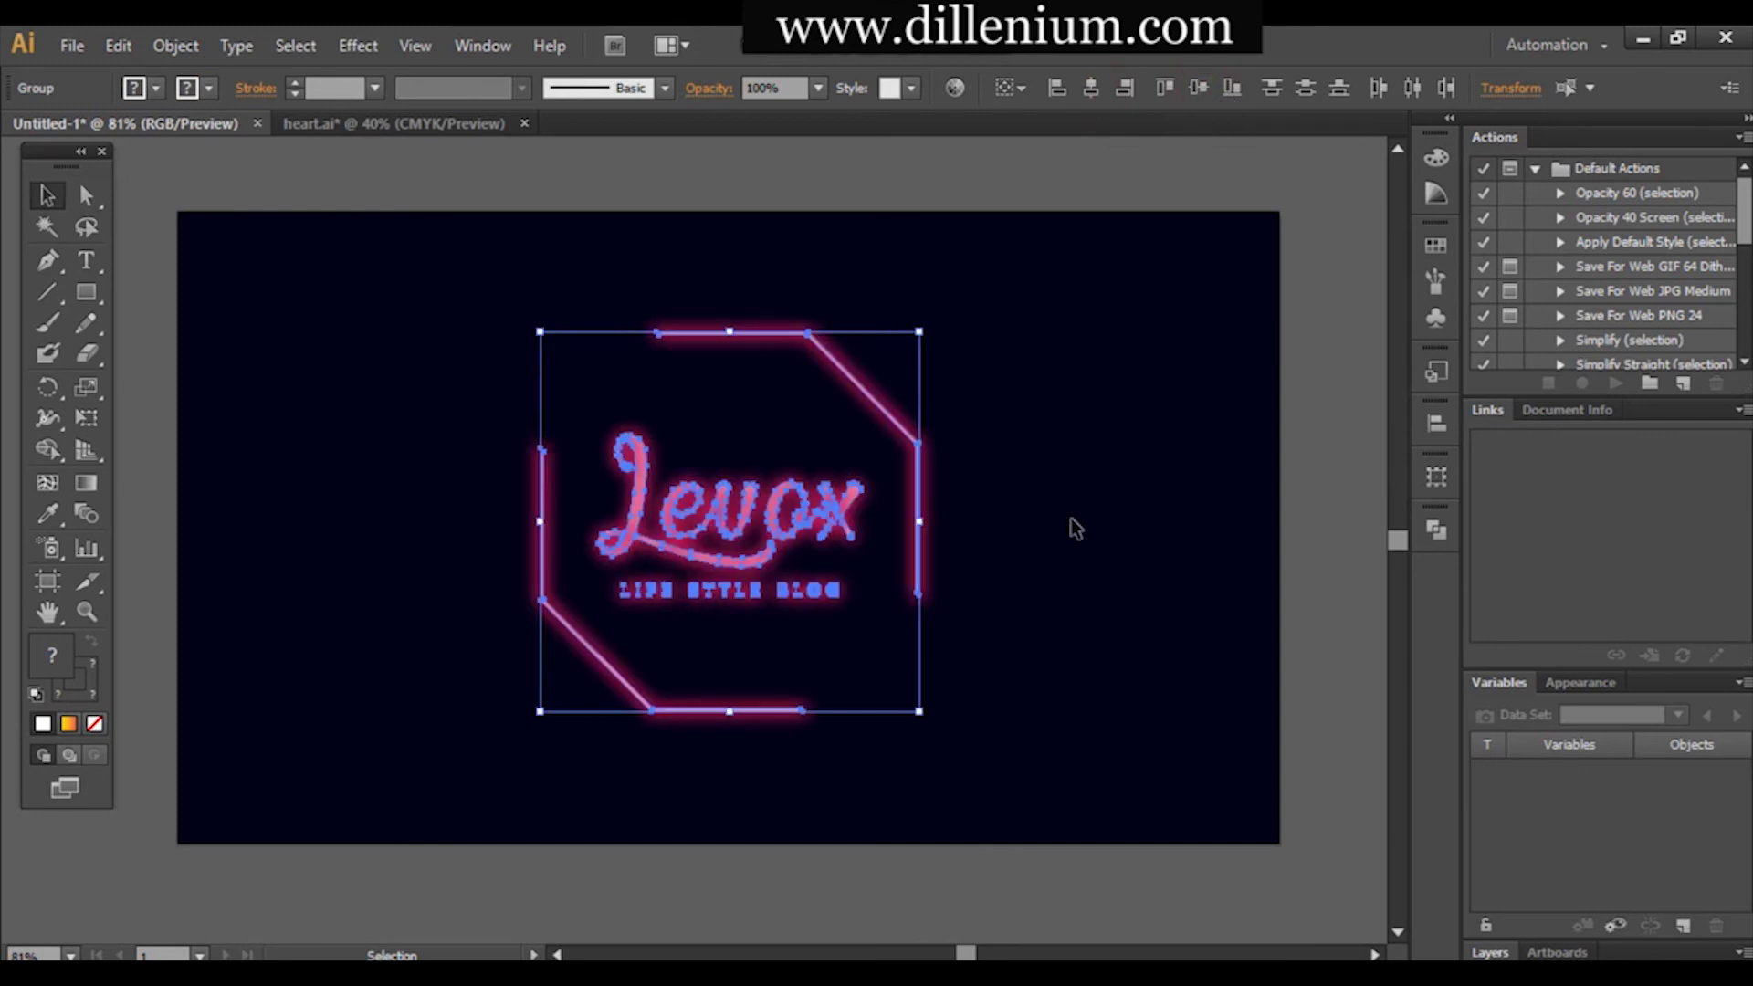
pyautogui.click(1071, 527)
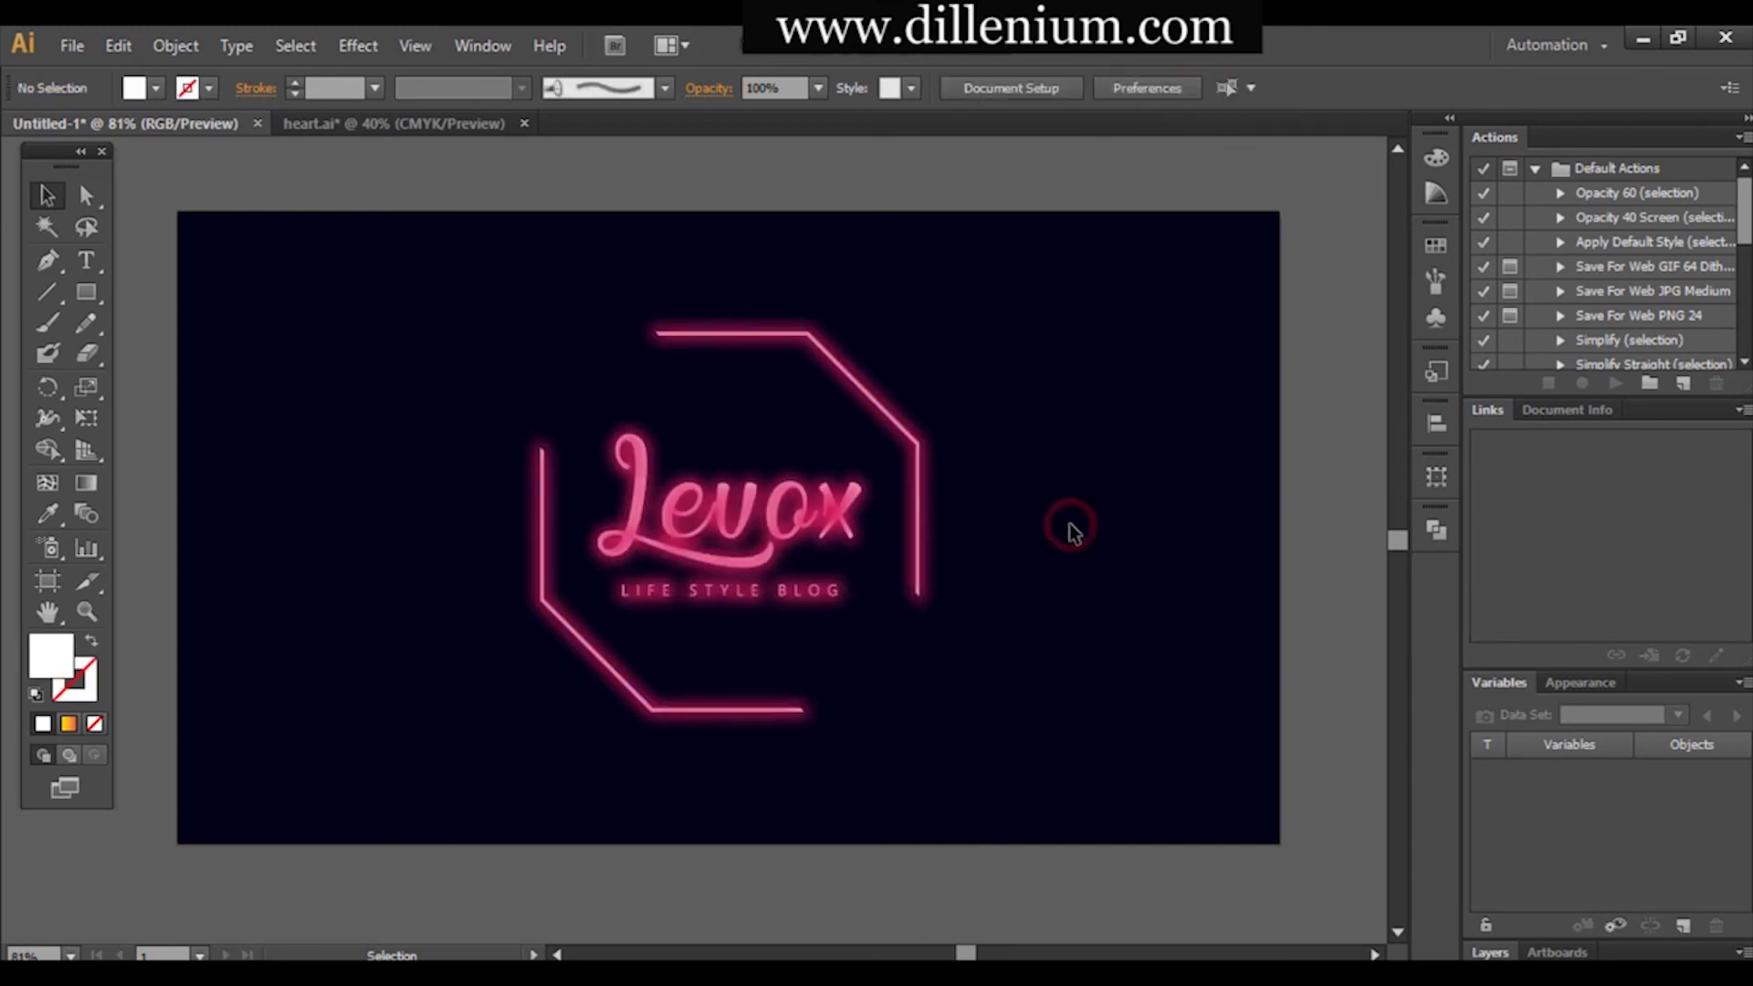
# Bring the white Levox logo in front of the pink glow.
pyautogui.click(923, 502)
pyautogui.hotkey('shift', 'Left')
pyautogui.hotkey('shift', 'Left')
pyautogui.hotkey('shift', 'Left')
pyautogui.hotkey('shift', 'Left')
pyautogui.hotkey('shift', 'Left')
pyautogui.hotkey('shift', 'Left')
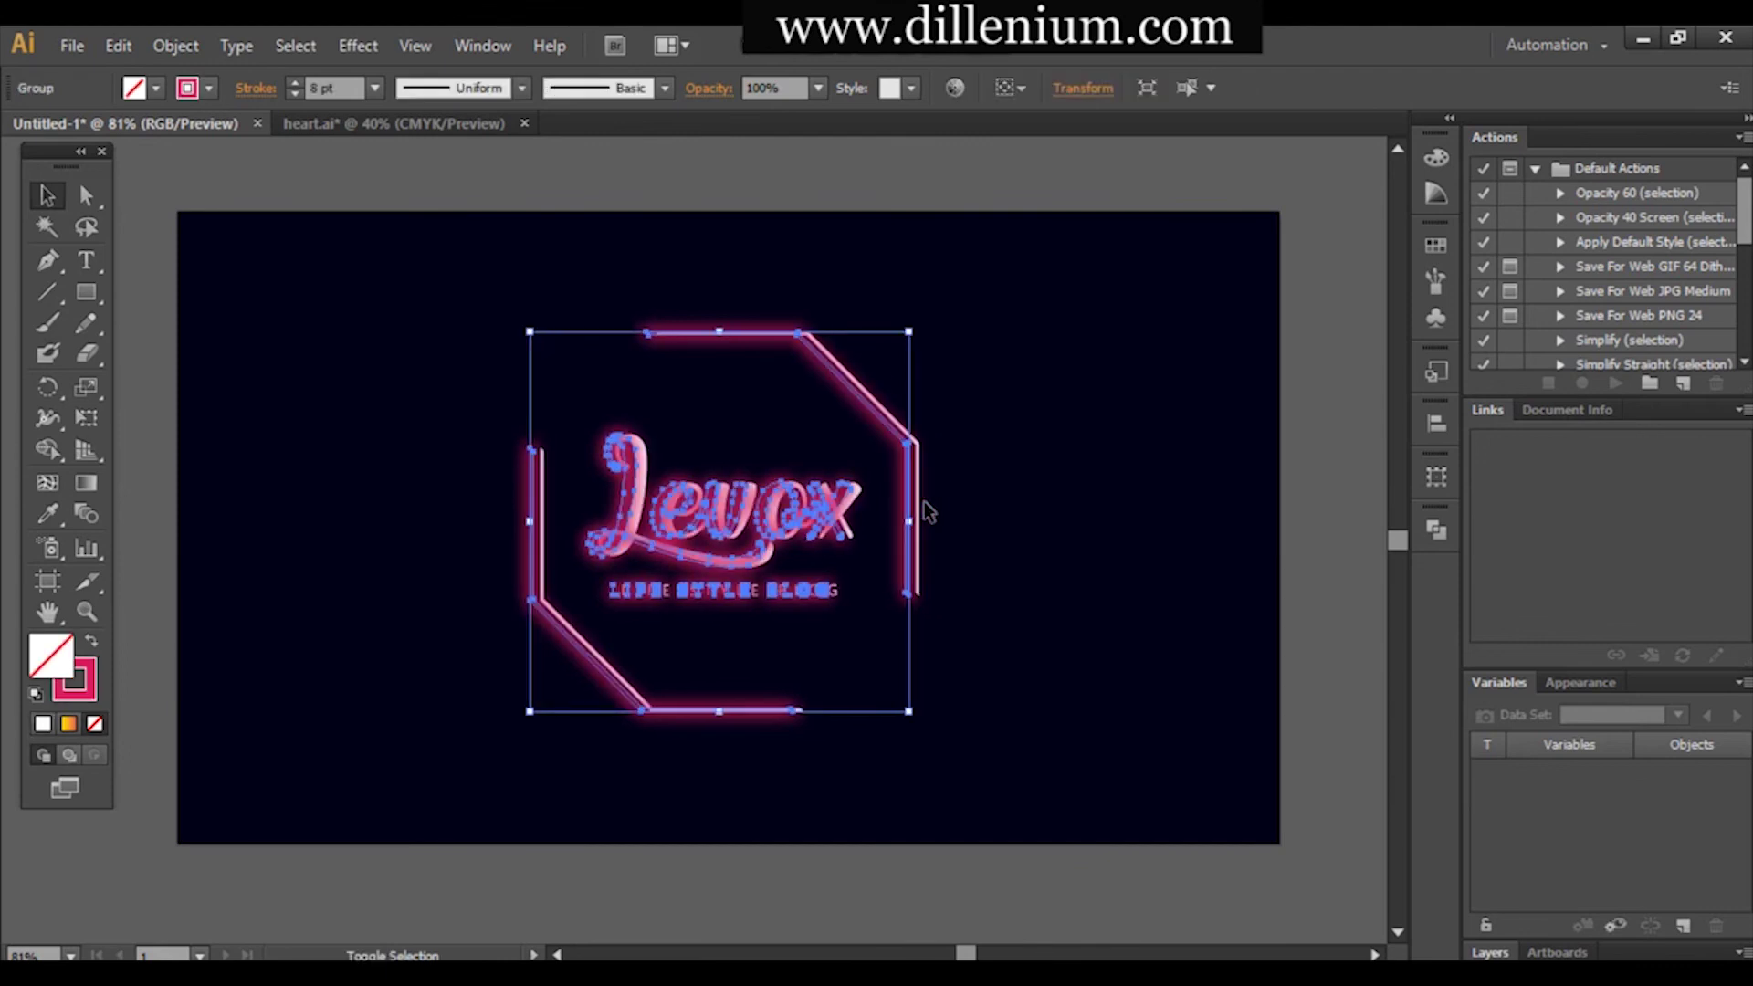
pyautogui.click(917, 501)
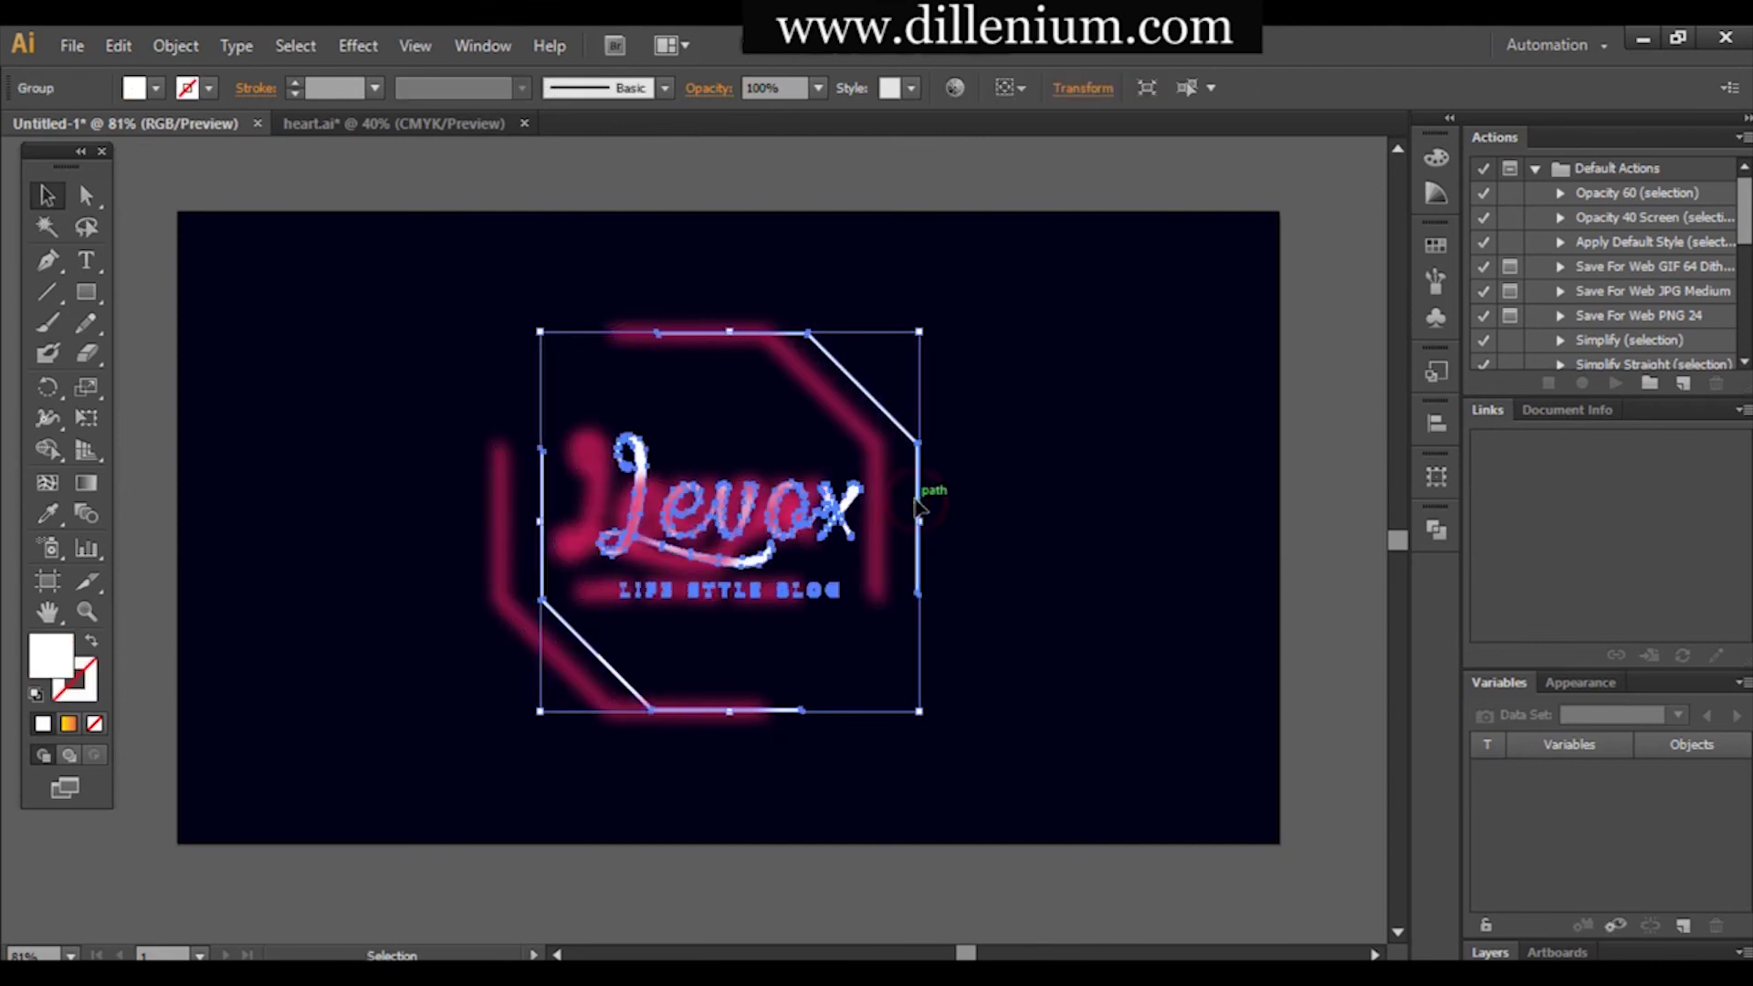
pyautogui.rightClick(916, 501)
pyautogui.moveTo(970, 710)
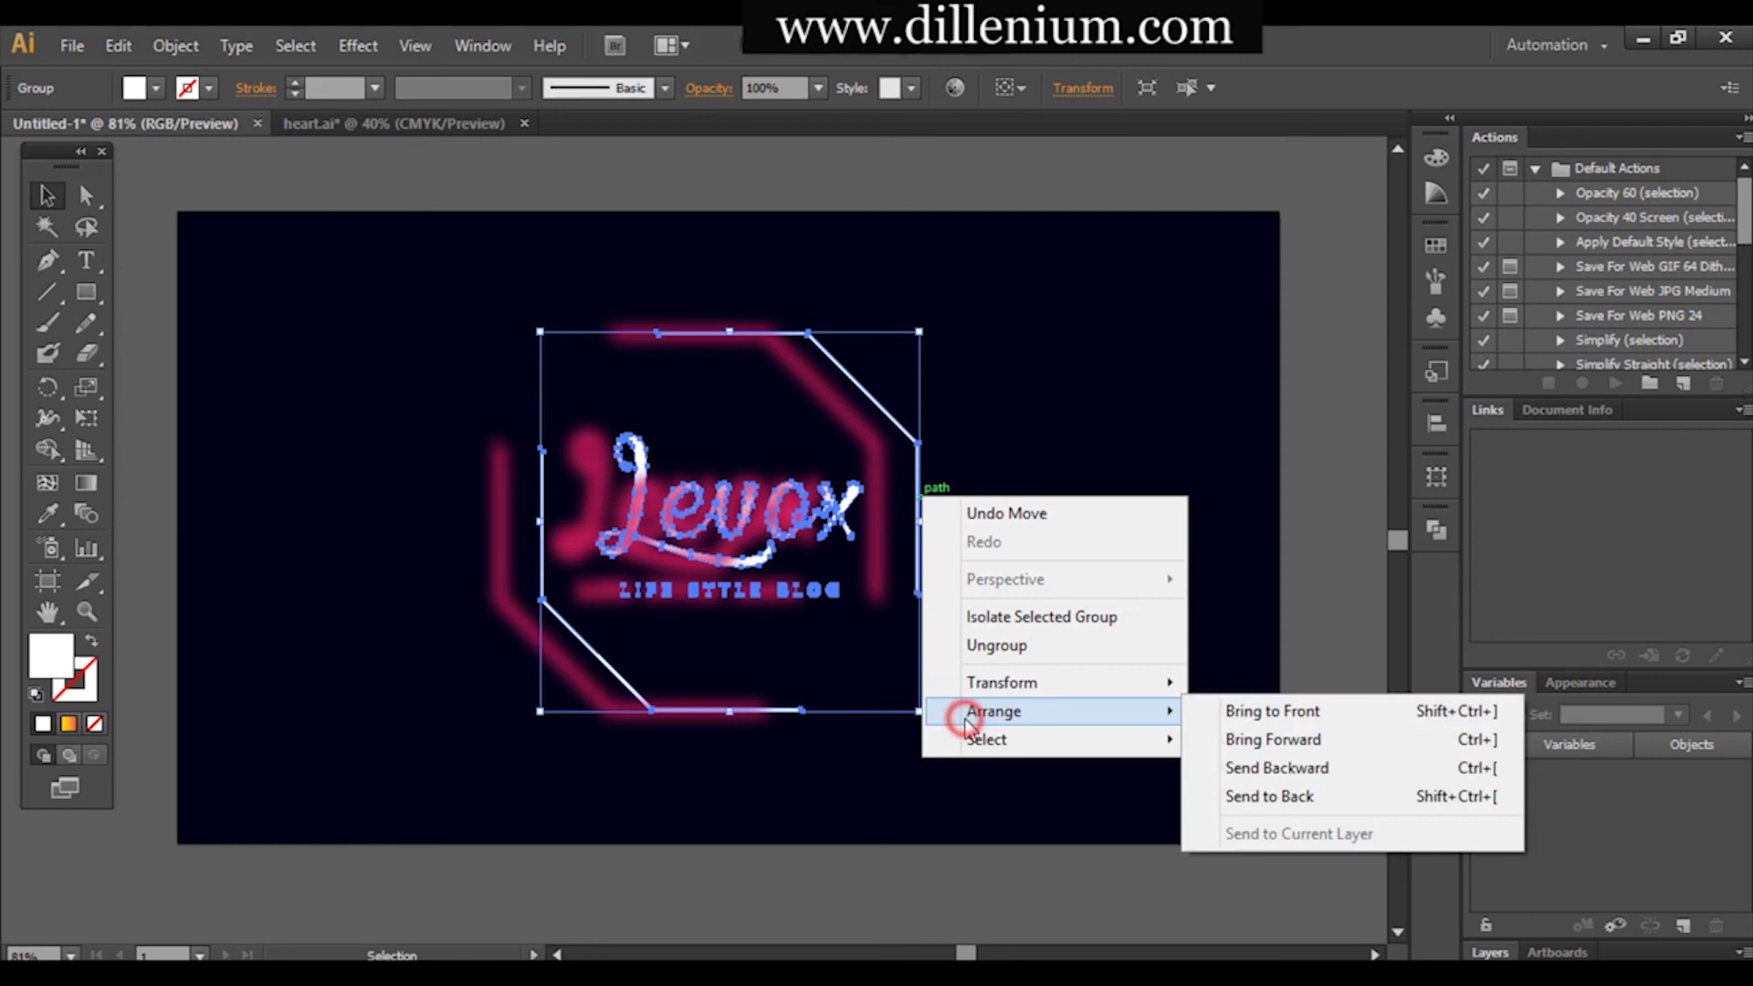
pyautogui.click(1228, 712)
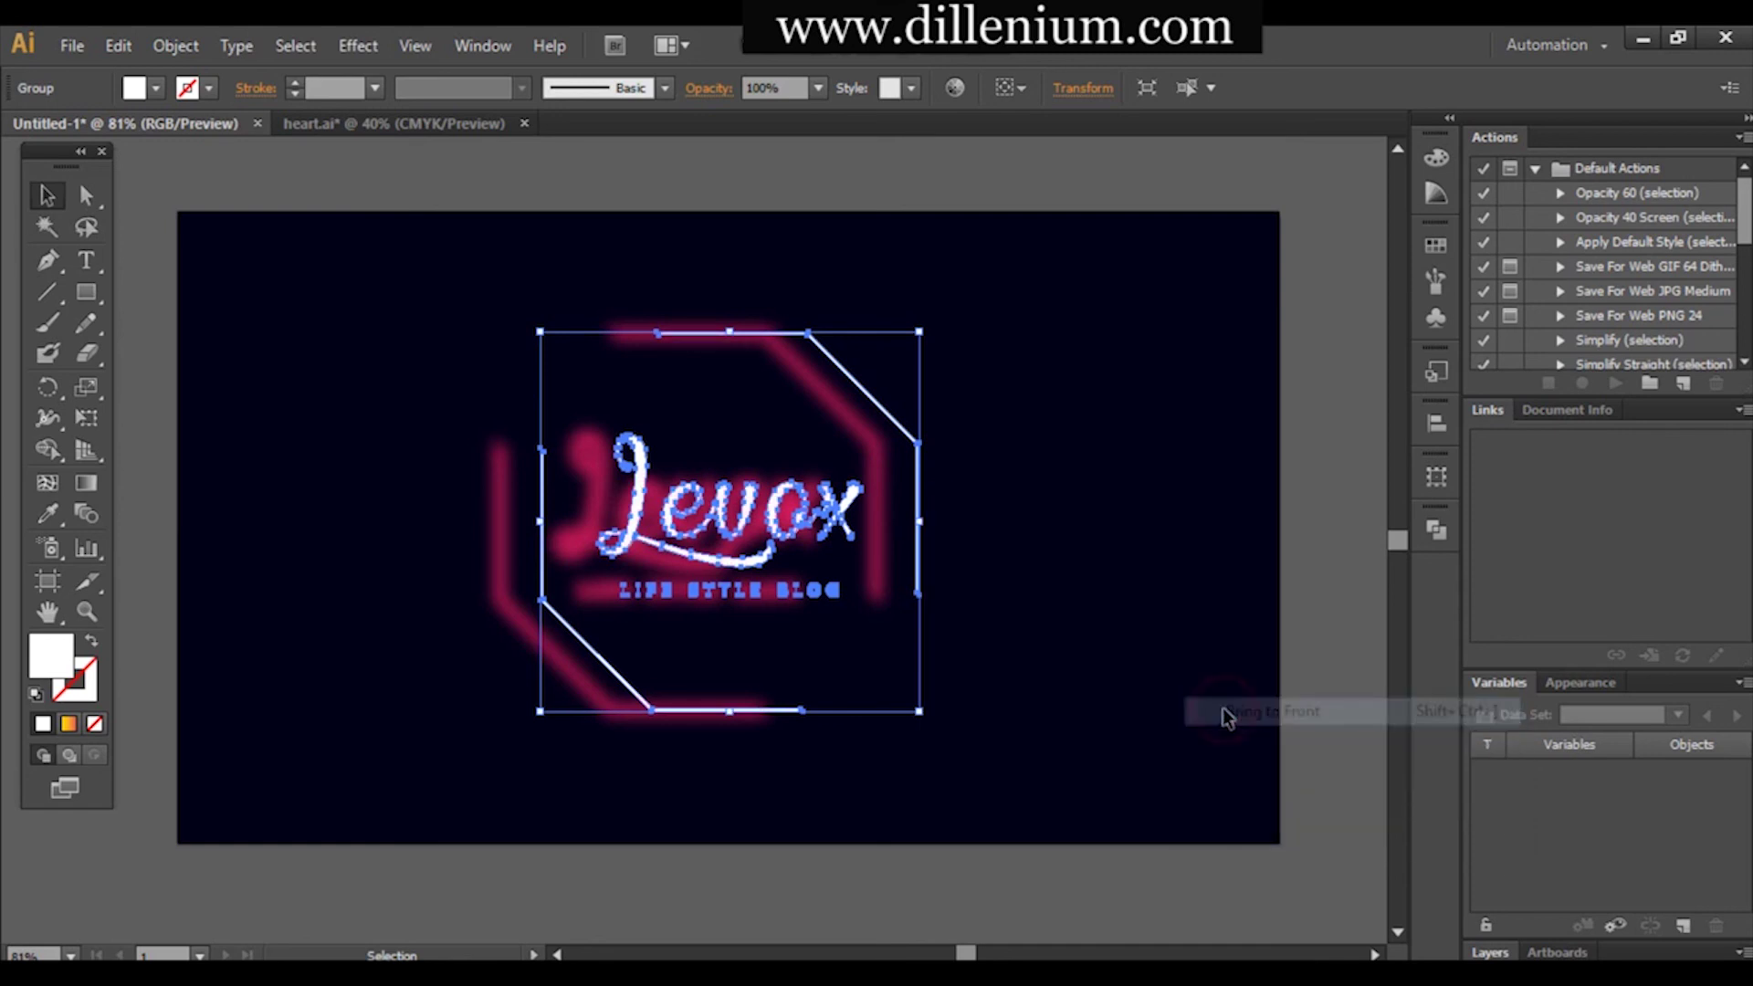
# Re-centre the white logo and pink glow horizontally on each other.
pyautogui.click(1115, 607)
pyautogui.moveTo(1041, 380); pyautogui.dragTo(450, 640)
pyautogui.click(1090, 87)
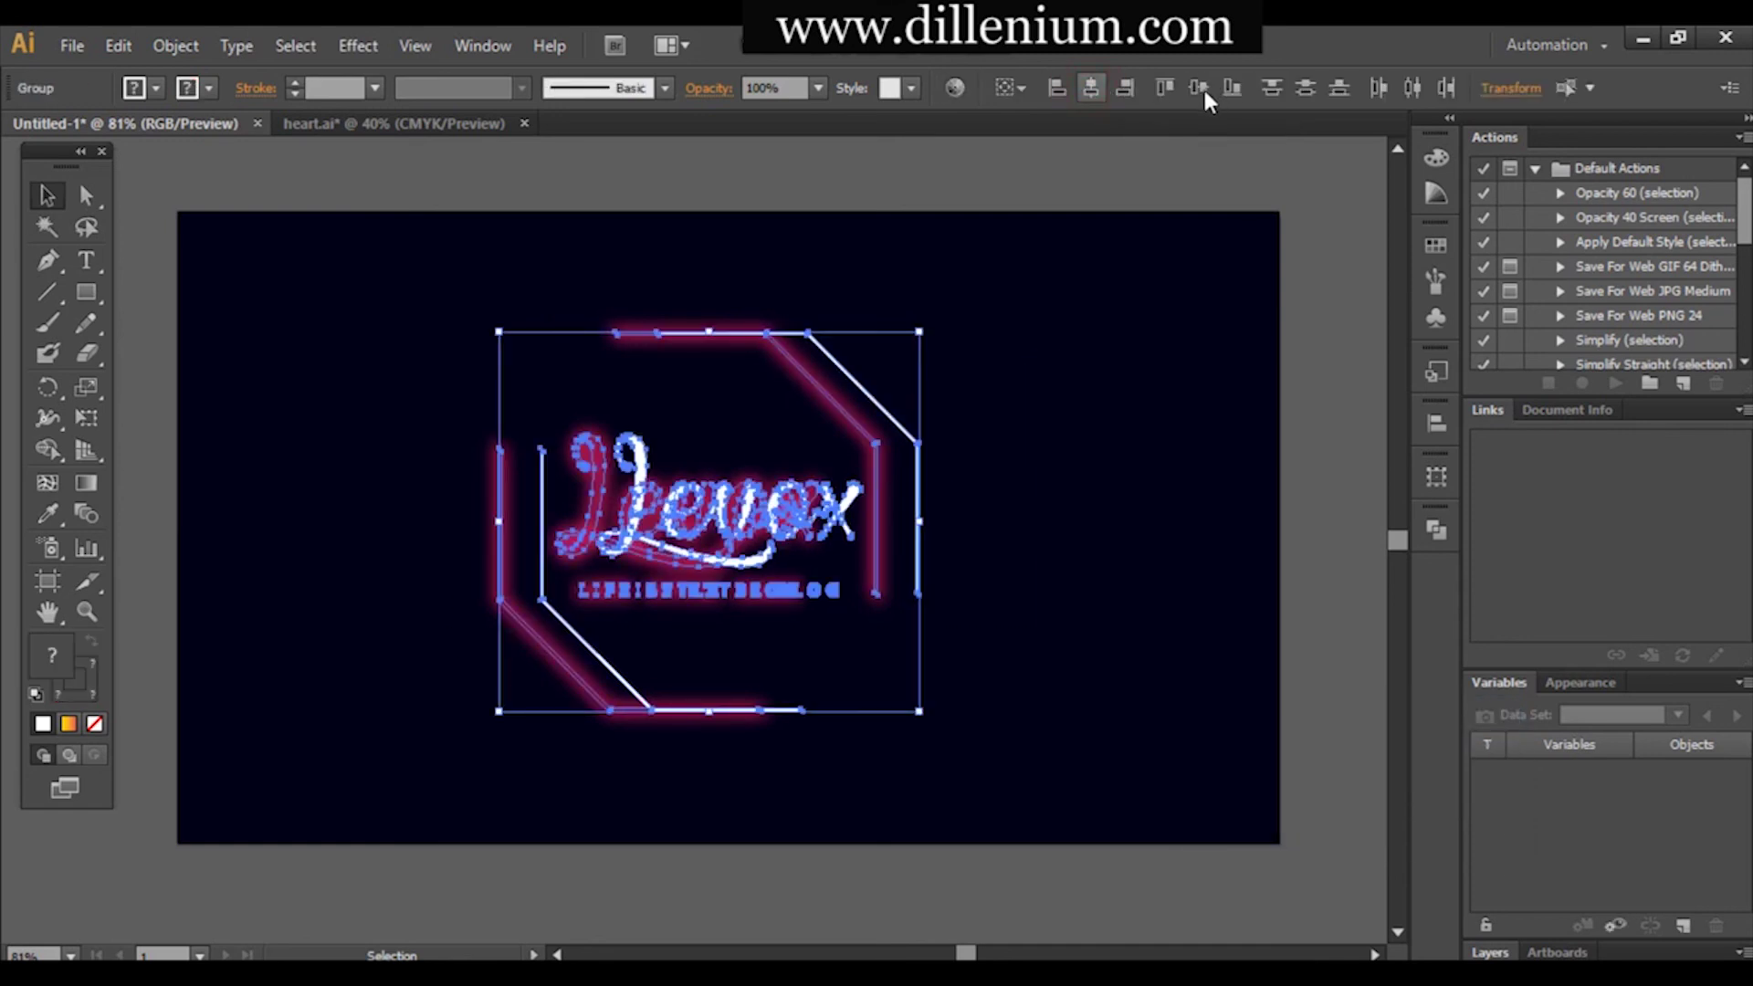
pyautogui.click(1030, 555)
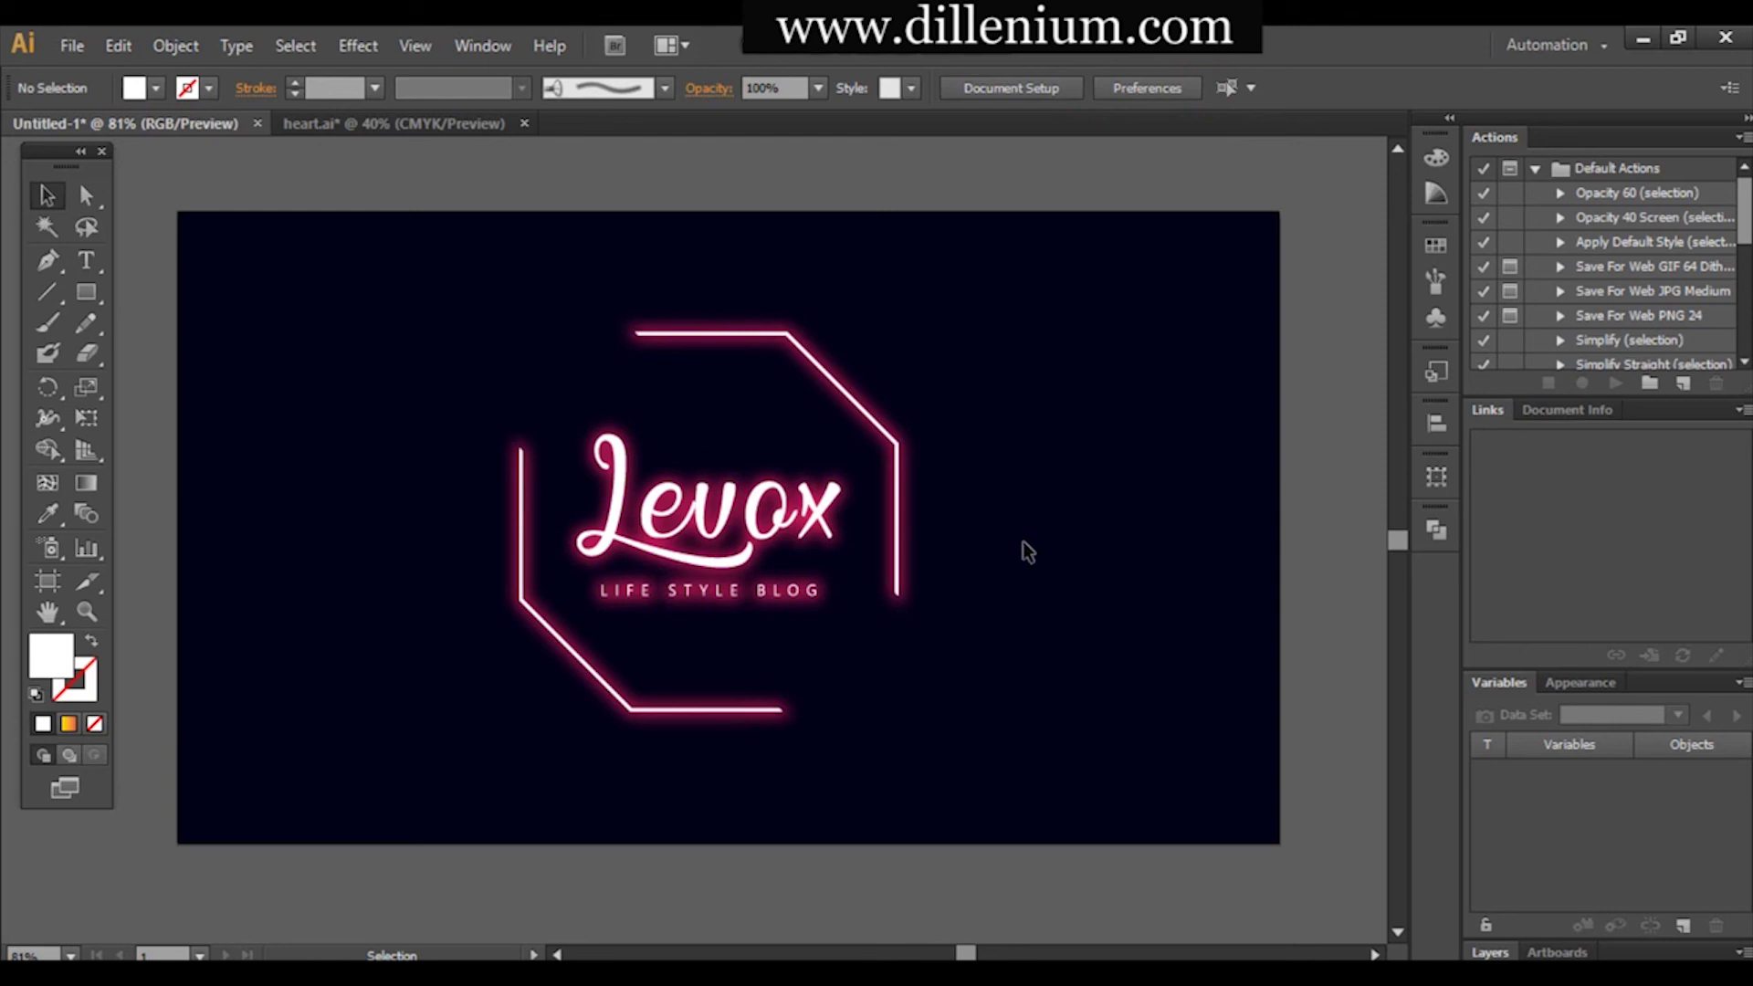
# Change the glow copy's stroke from pink to a light blue swatch.
pyautogui.click(899, 513)
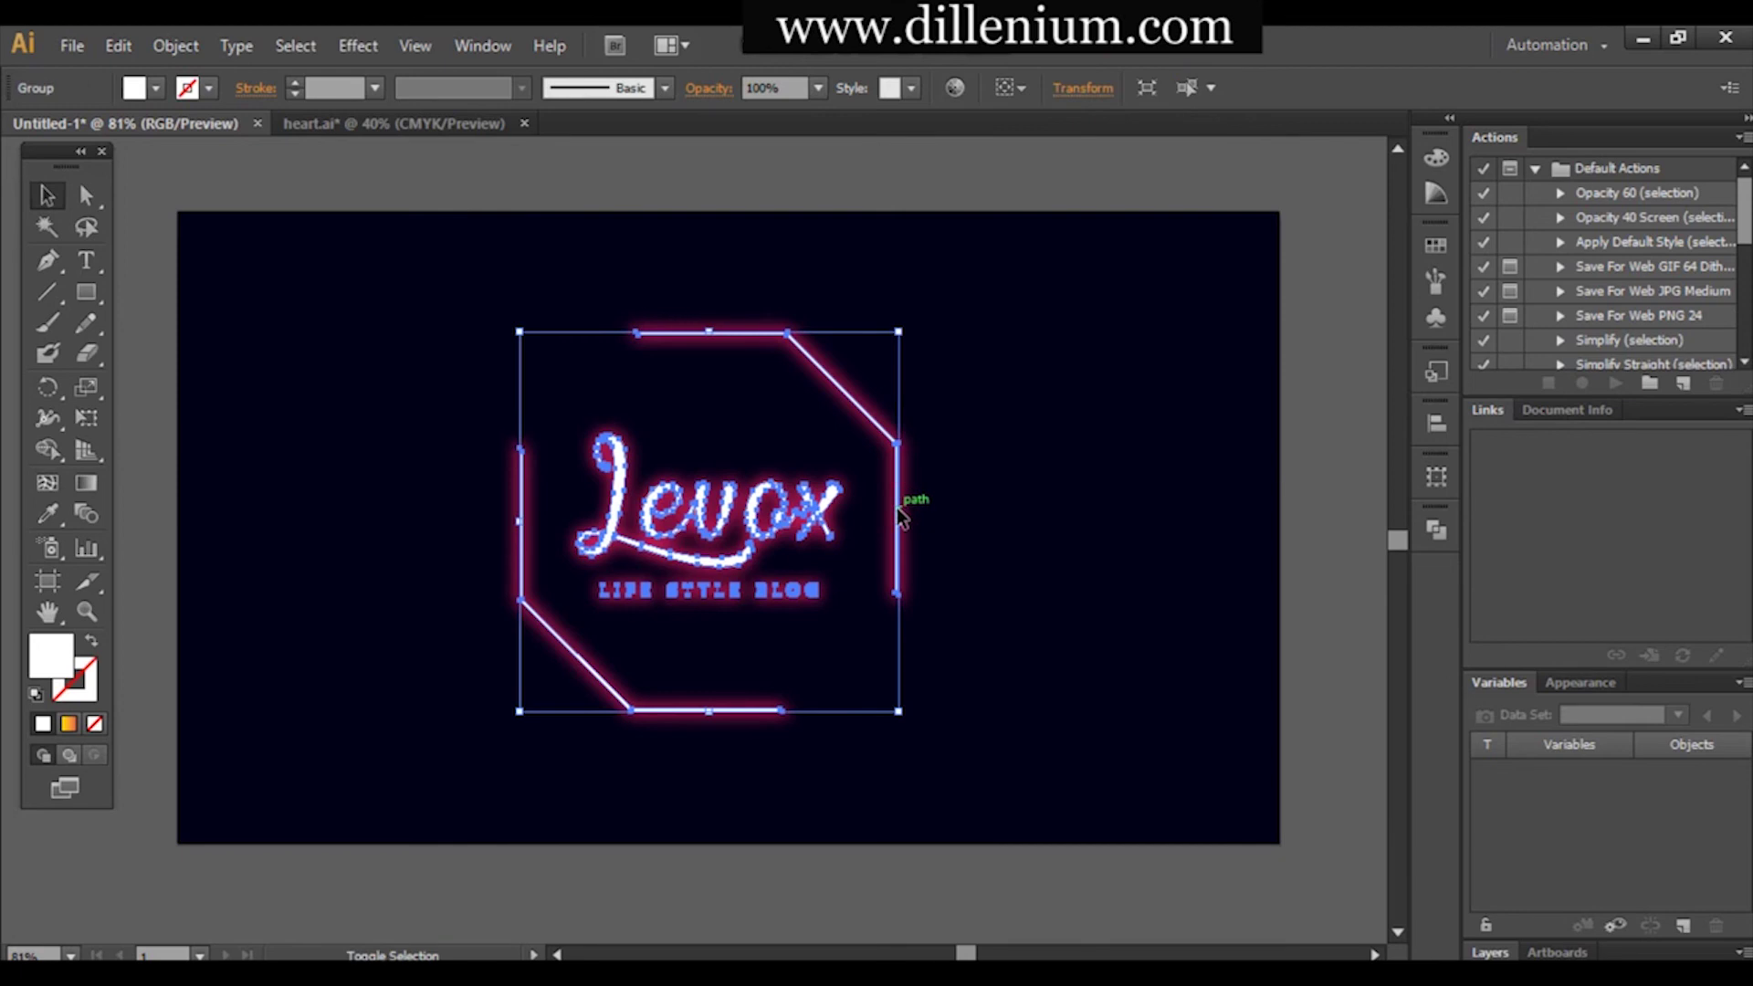
pyautogui.moveTo(902, 515); pyautogui.dragTo(858, 515)
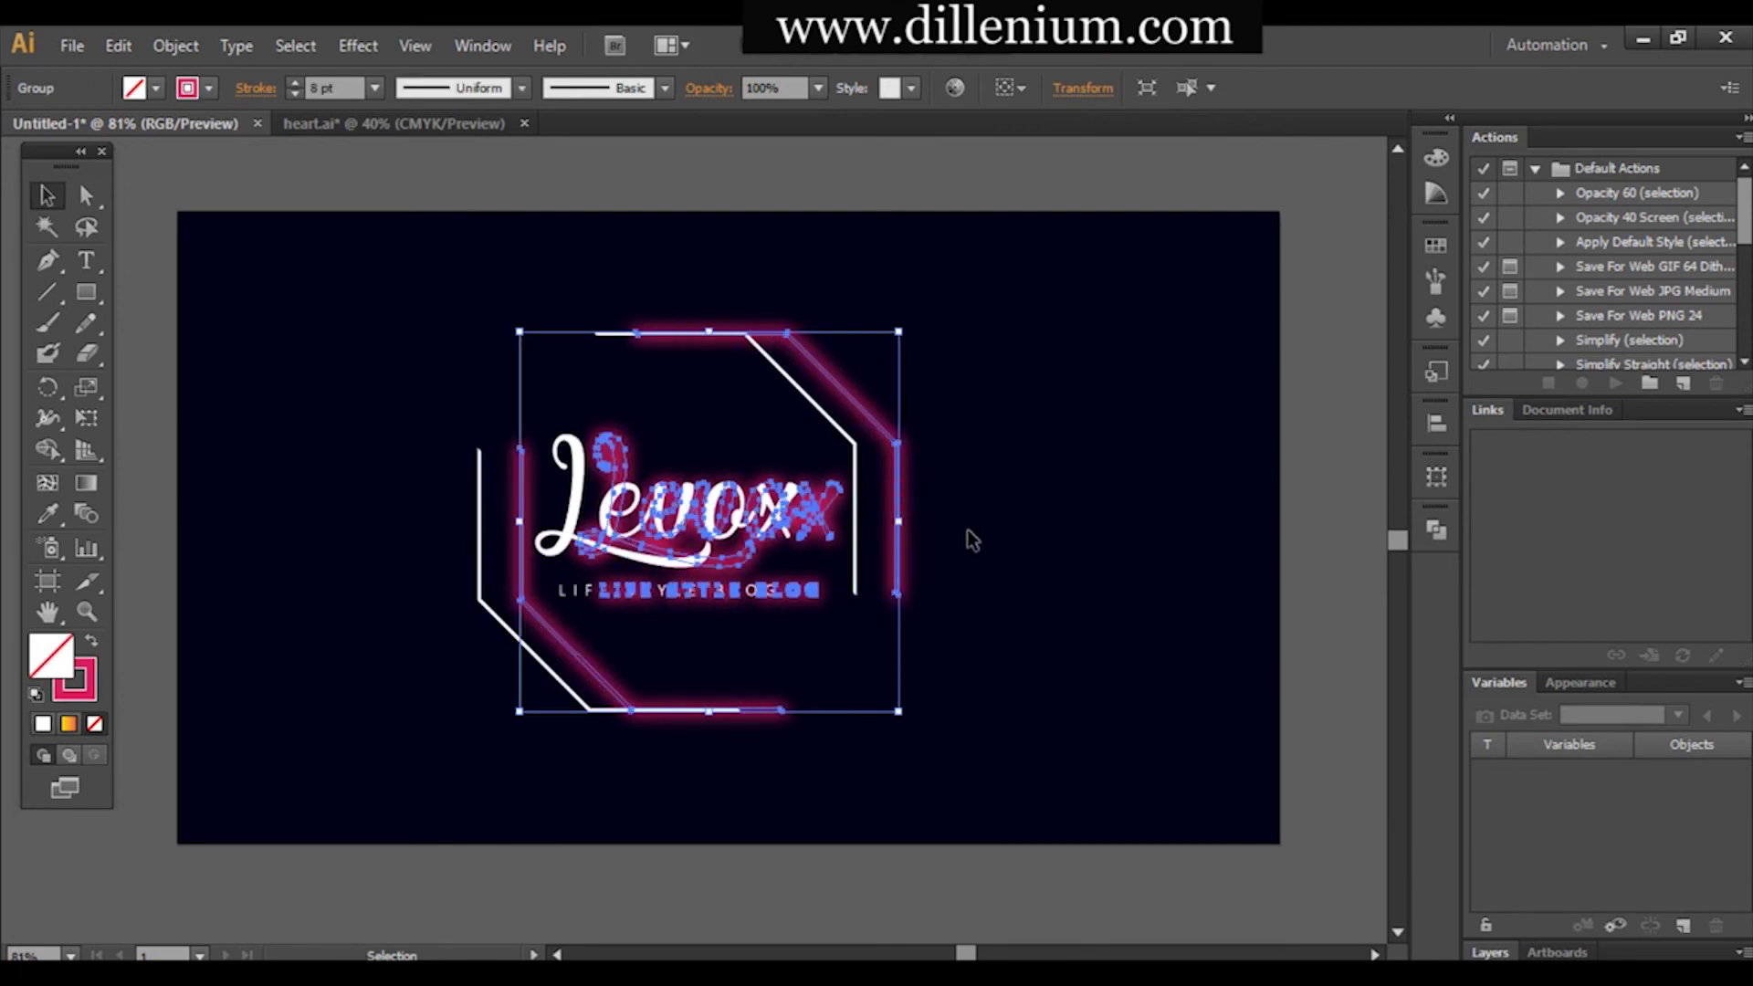
pyautogui.press('super+c')
pyautogui.click(1030, 680)
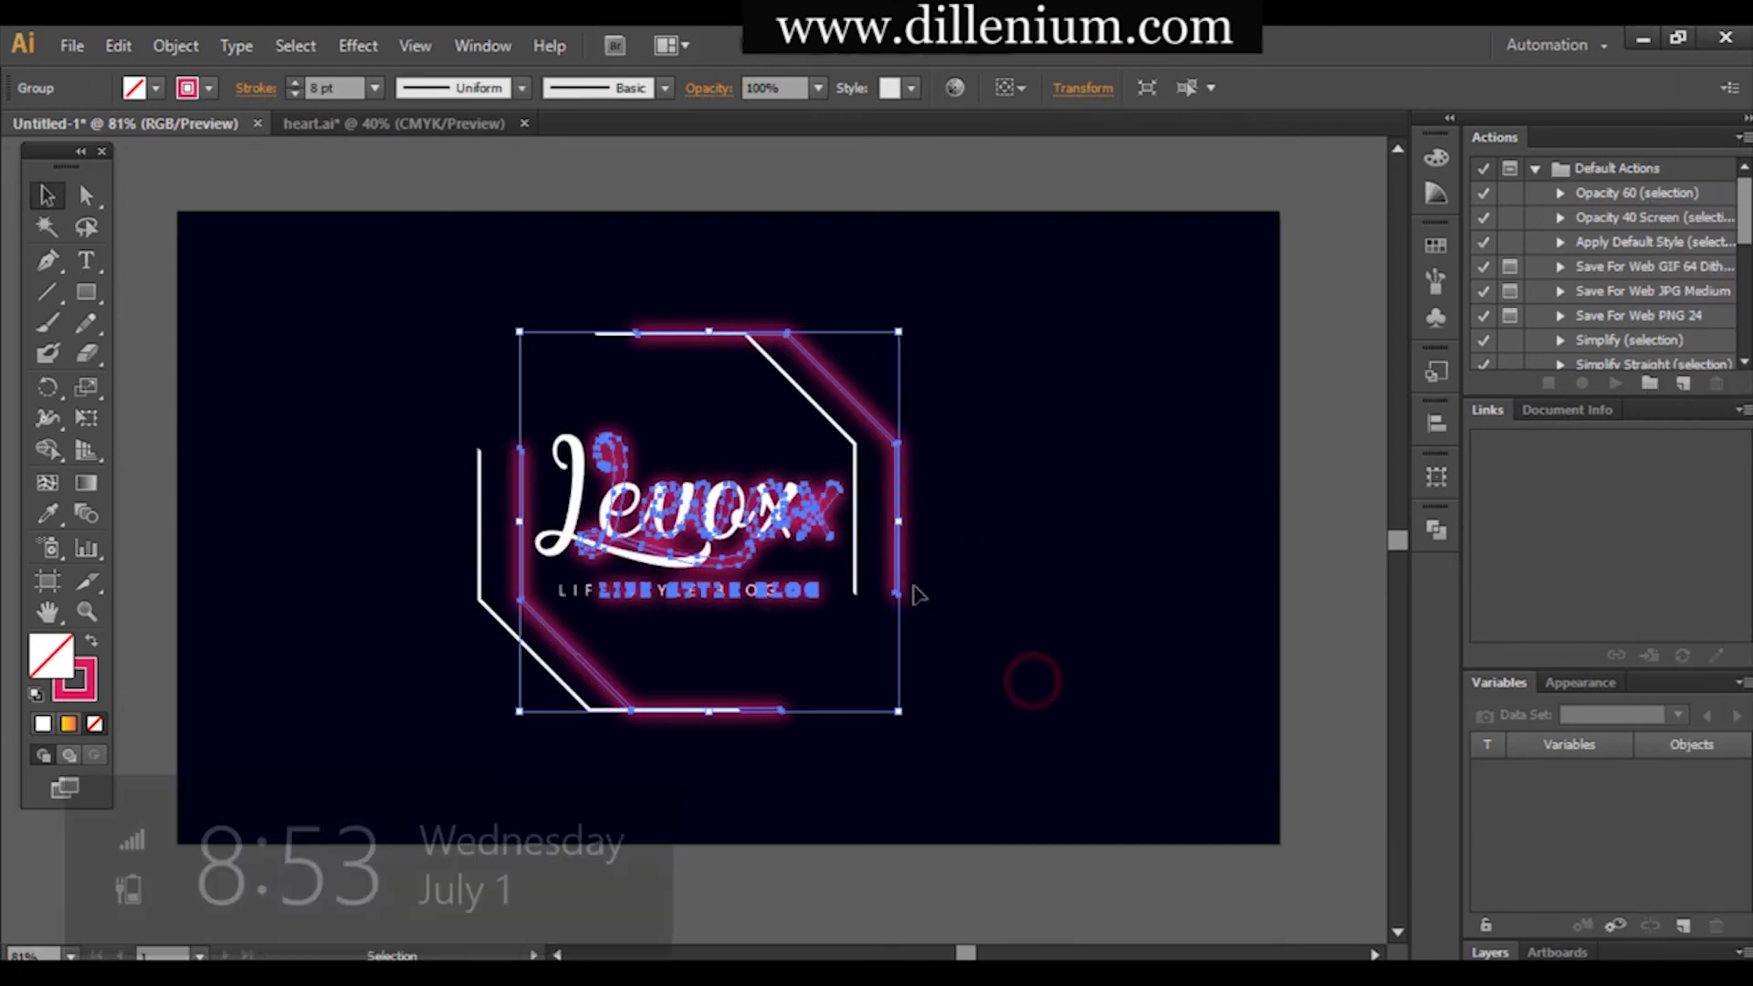
pyautogui.click(204, 92)
pyautogui.click(380, 610)
# Re-centre the white logo horizontally over the blue glow.
pyautogui.click(380, 608)
pyautogui.moveTo(407, 305); pyautogui.dragTo(934, 665)
pyautogui.click(1090, 88)
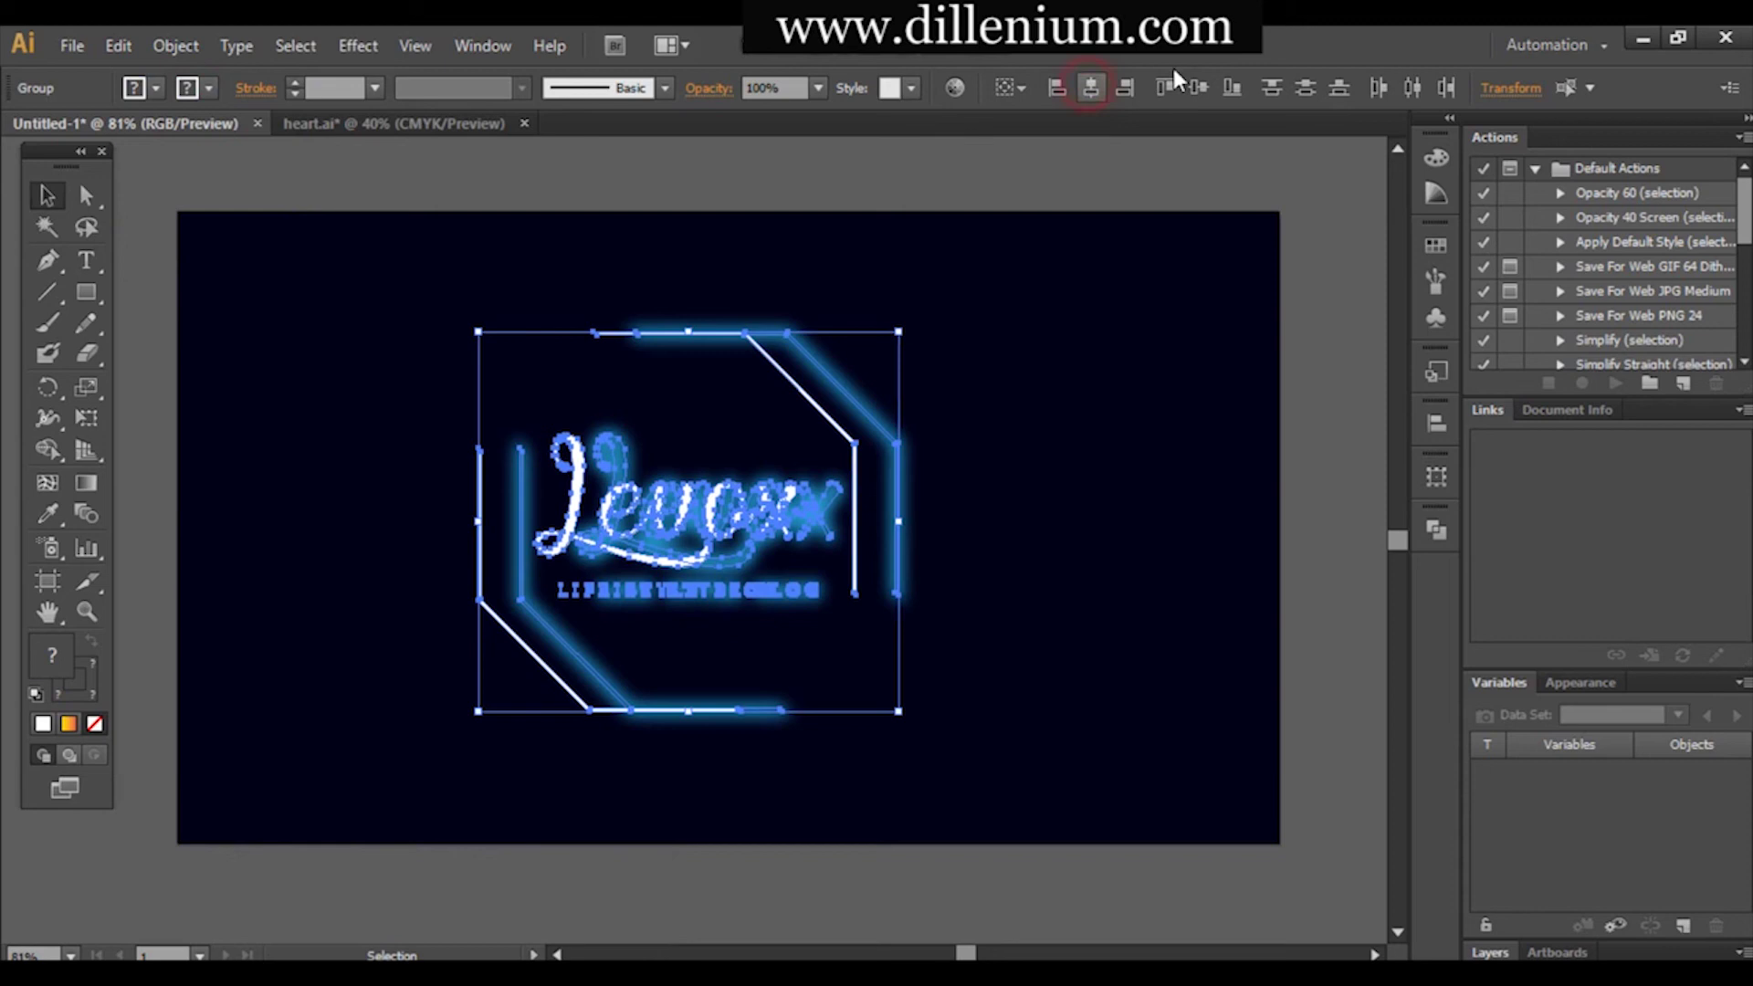
pyautogui.click(1116, 438)
pyautogui.click(1116, 438)
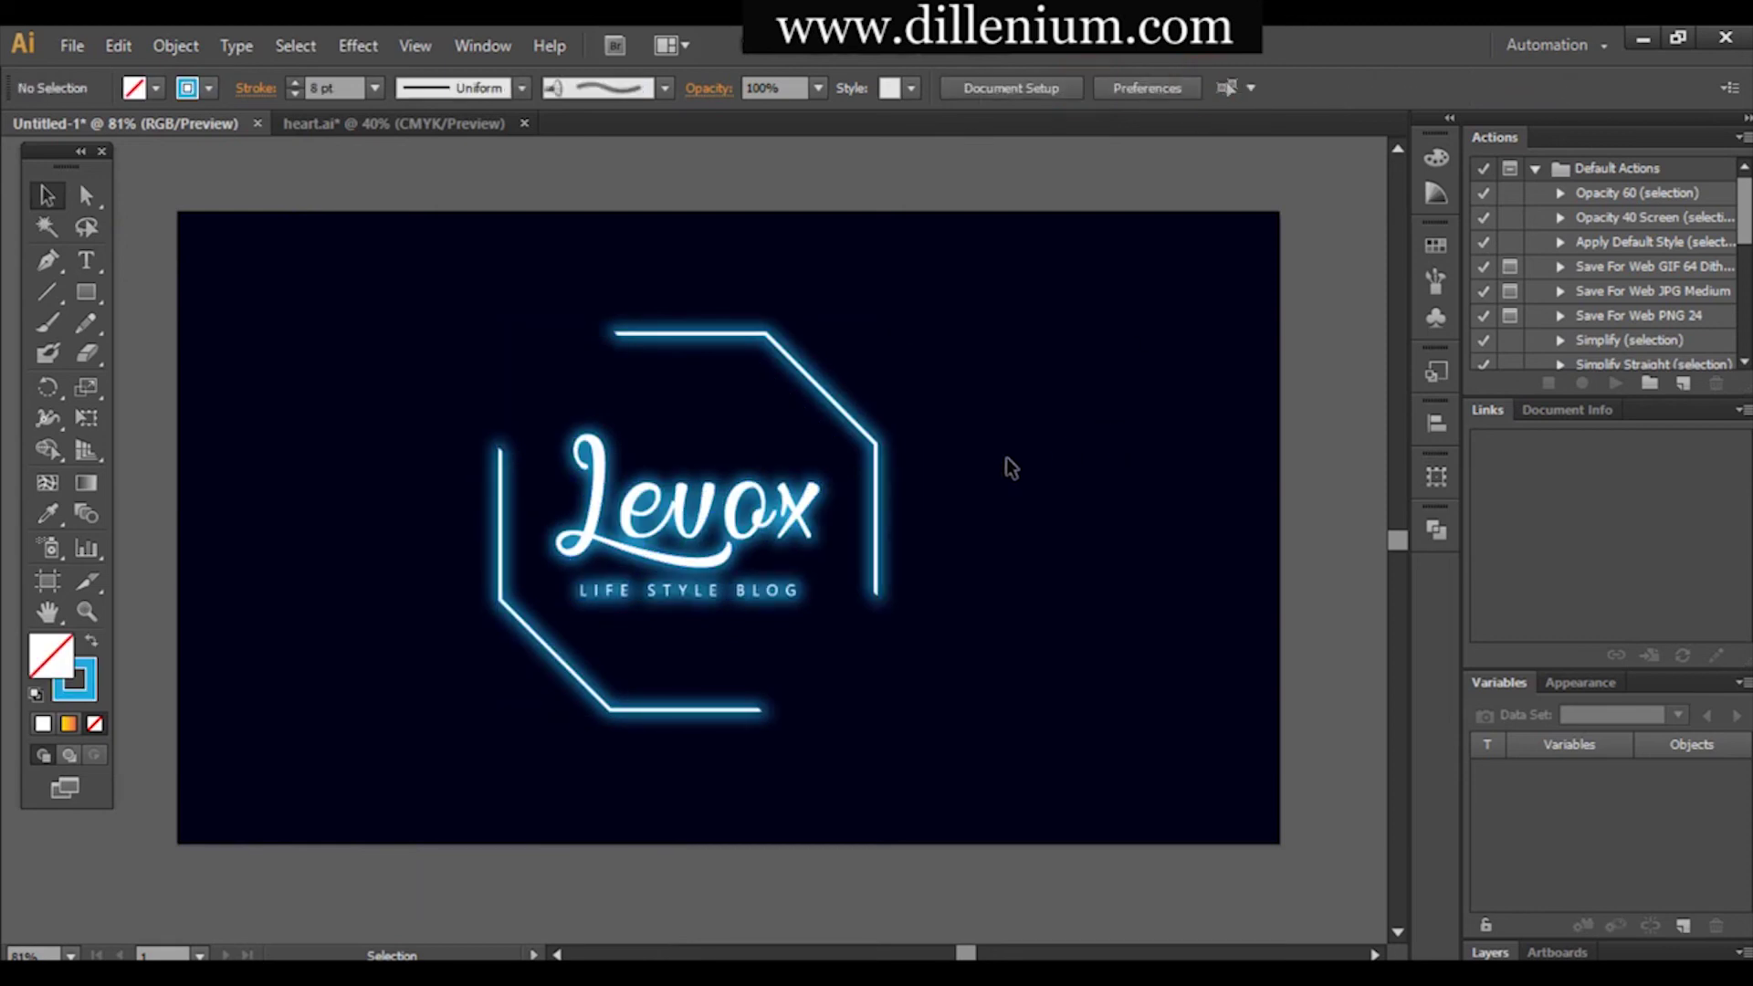
# Apply the rainbow gradient swatch to the Levox logo glow's stroke.
pyautogui.click(877, 442)
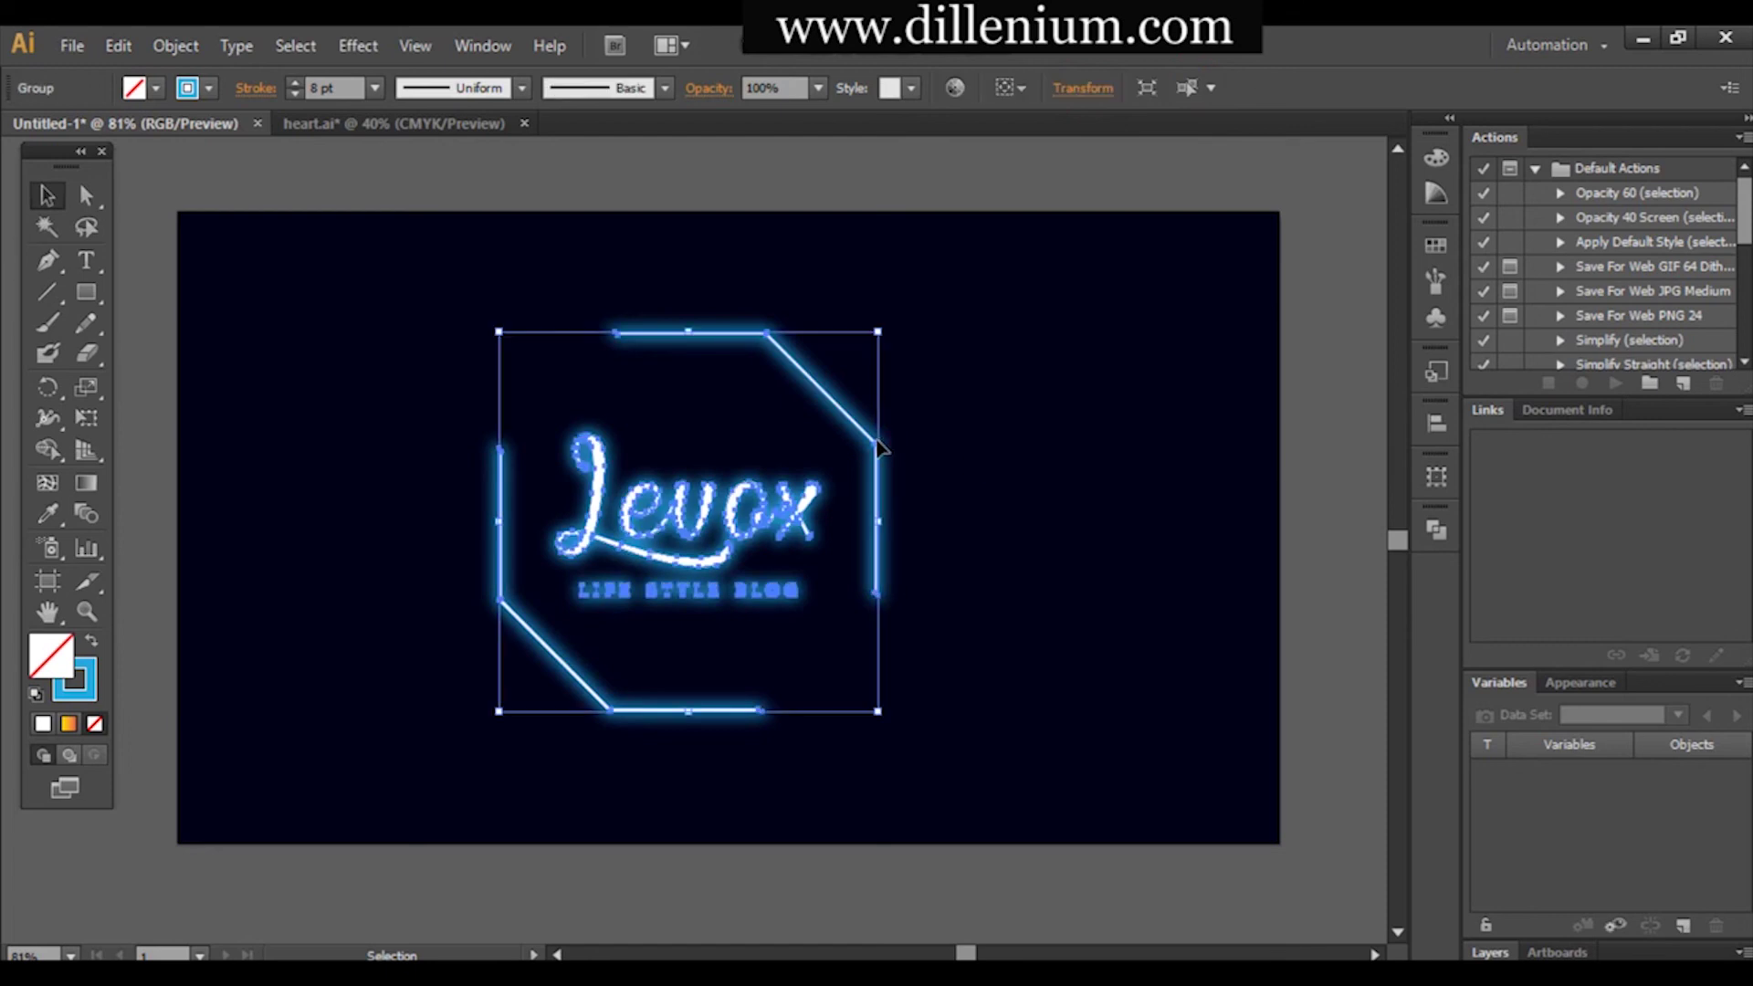
pyautogui.click(209, 88)
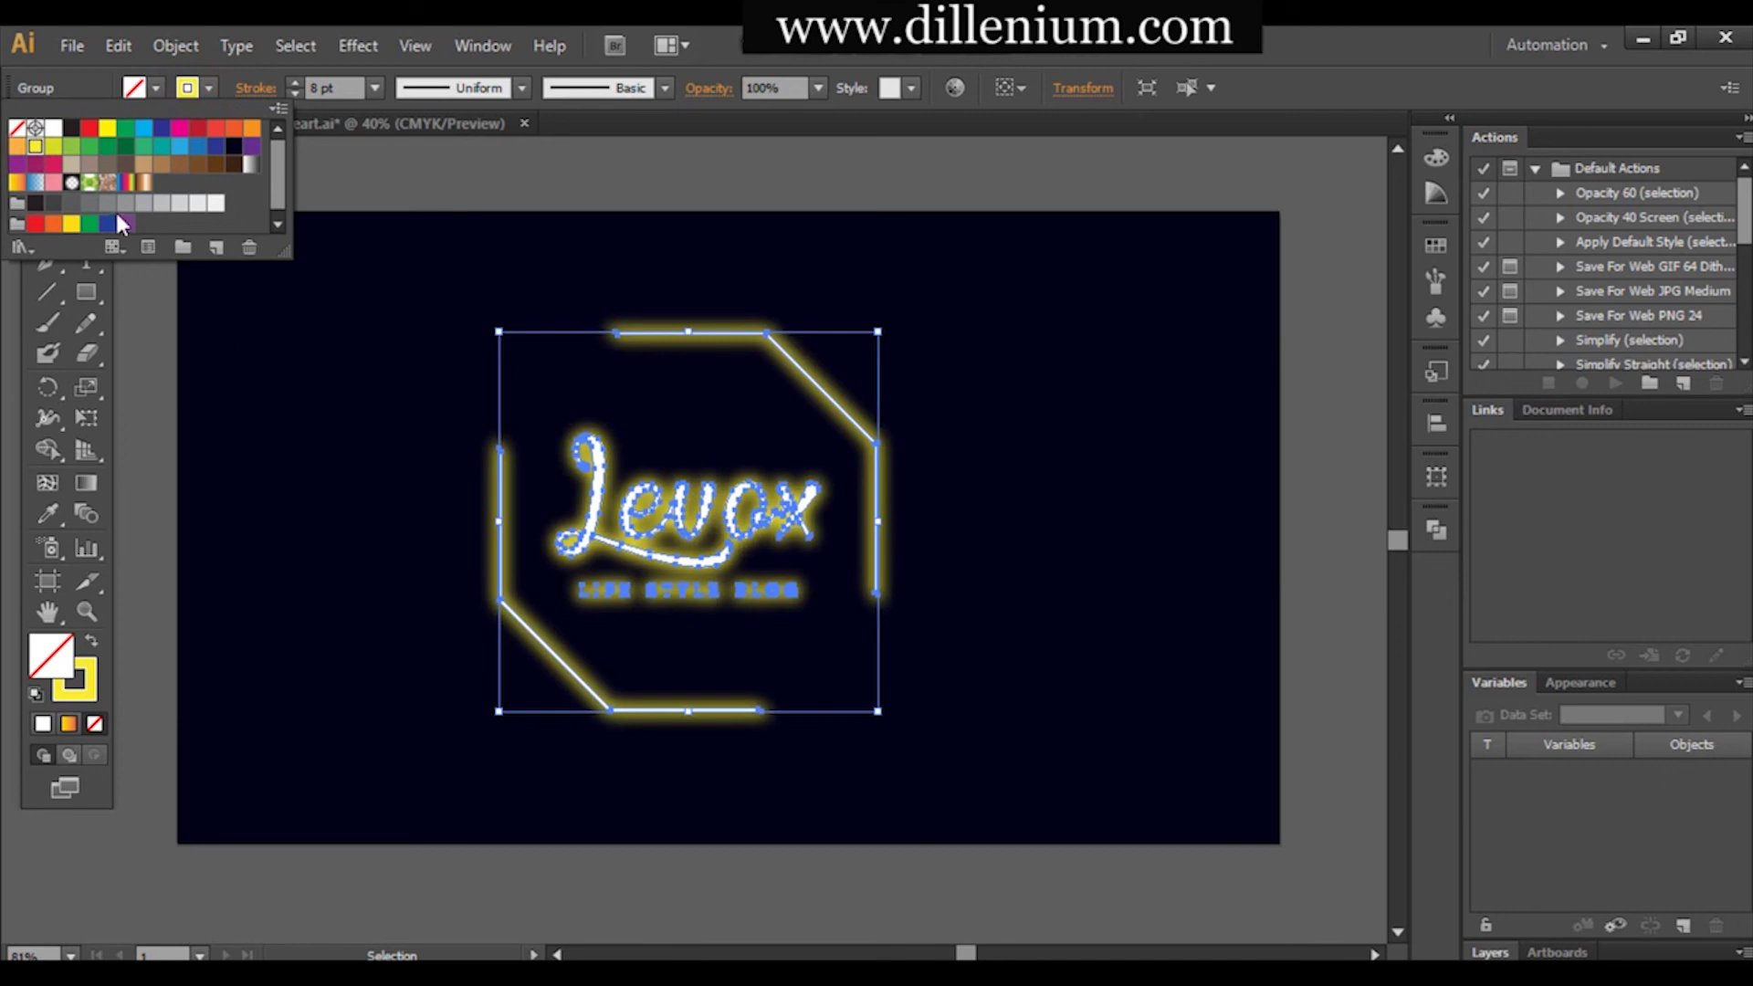
pyautogui.click(126, 183)
pyautogui.click(354, 543)
pyautogui.click(356, 550)
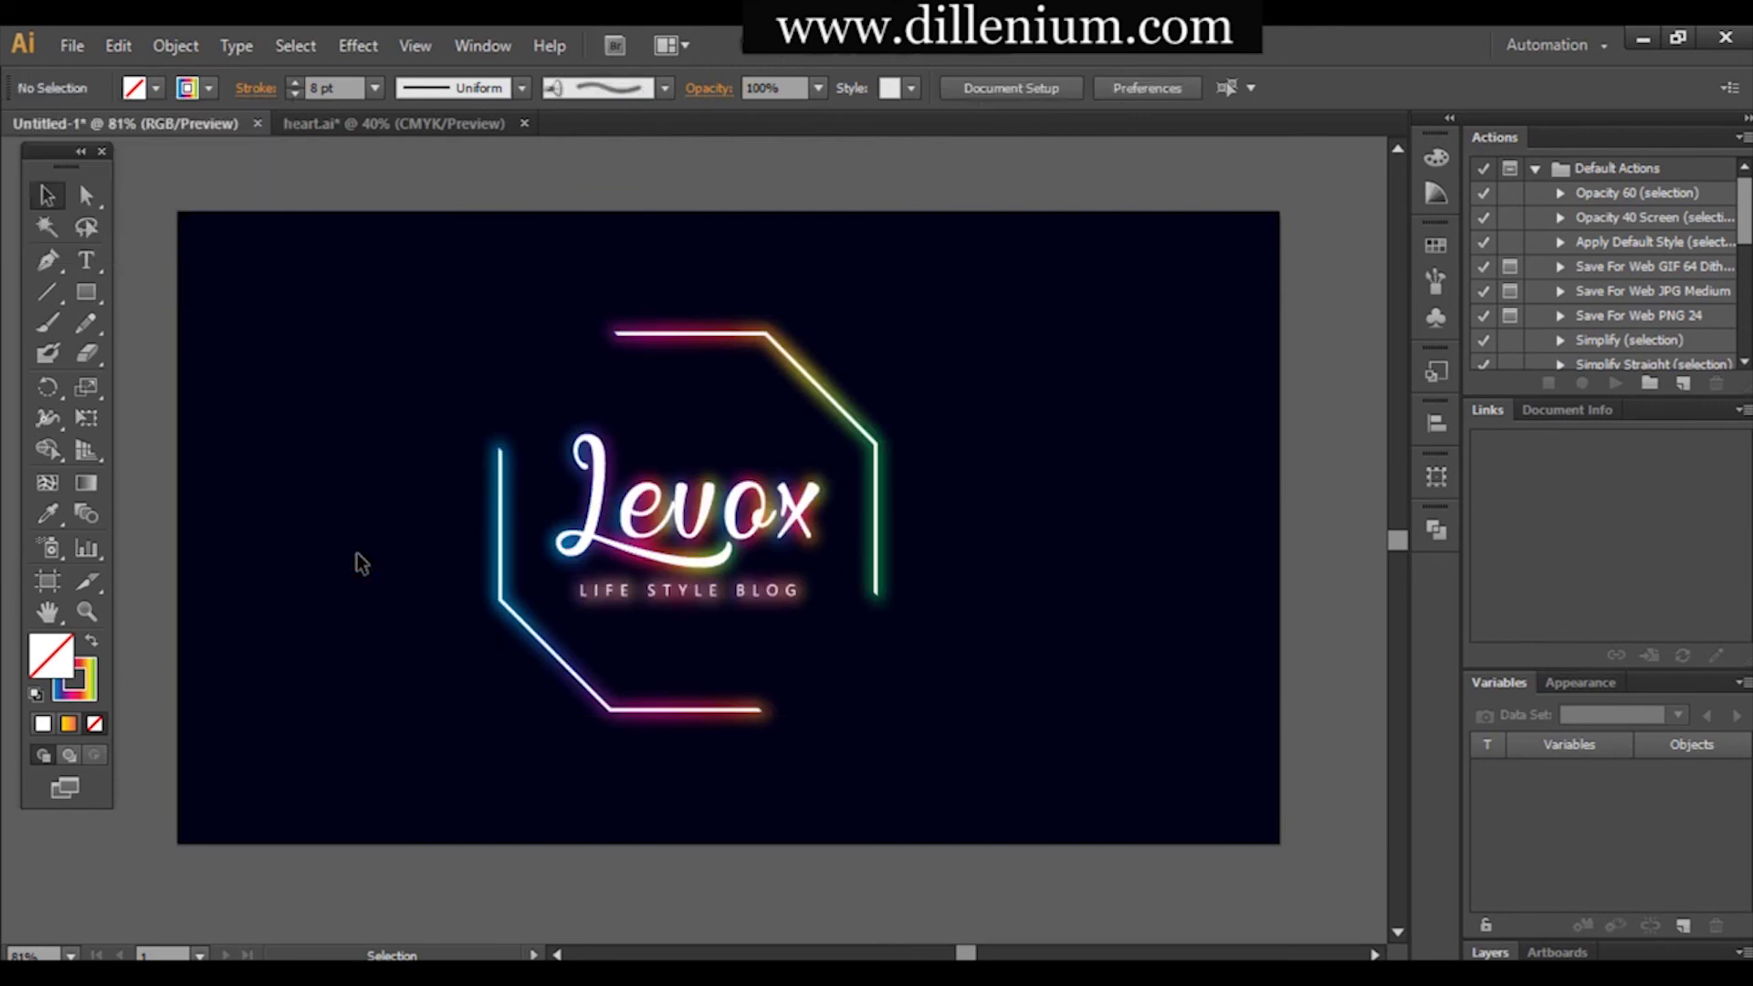
pyautogui.click(500, 461)
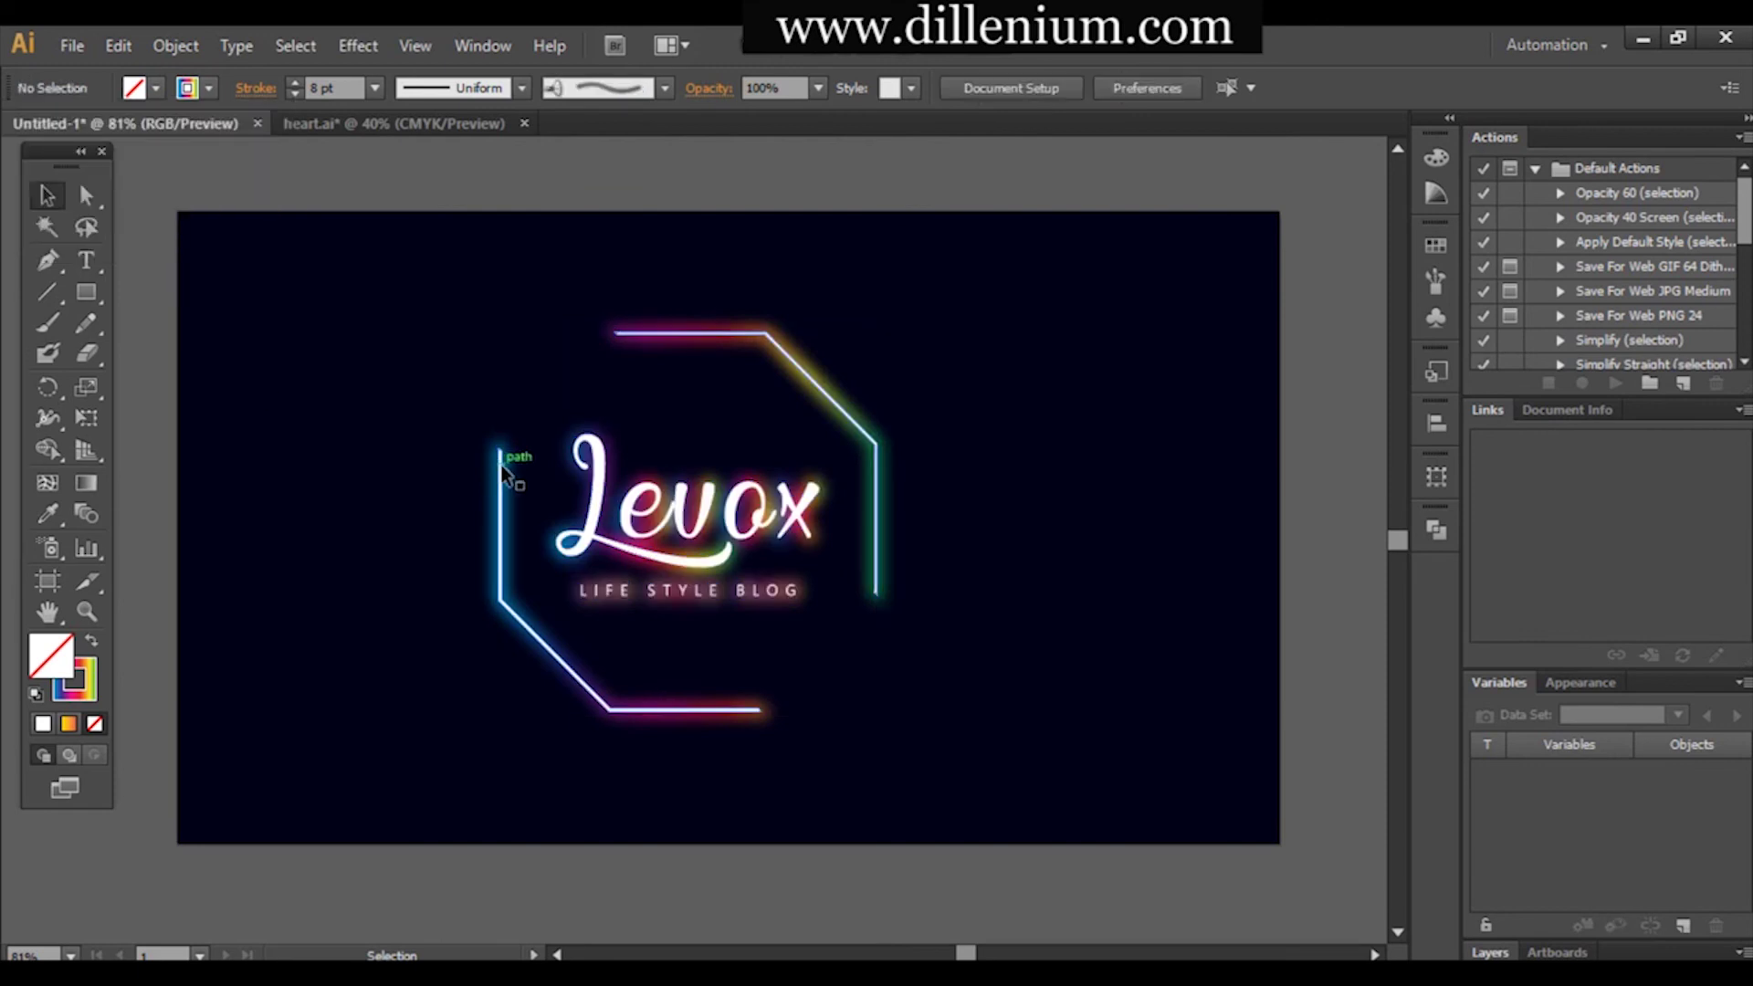
pyautogui.click(182, 285)
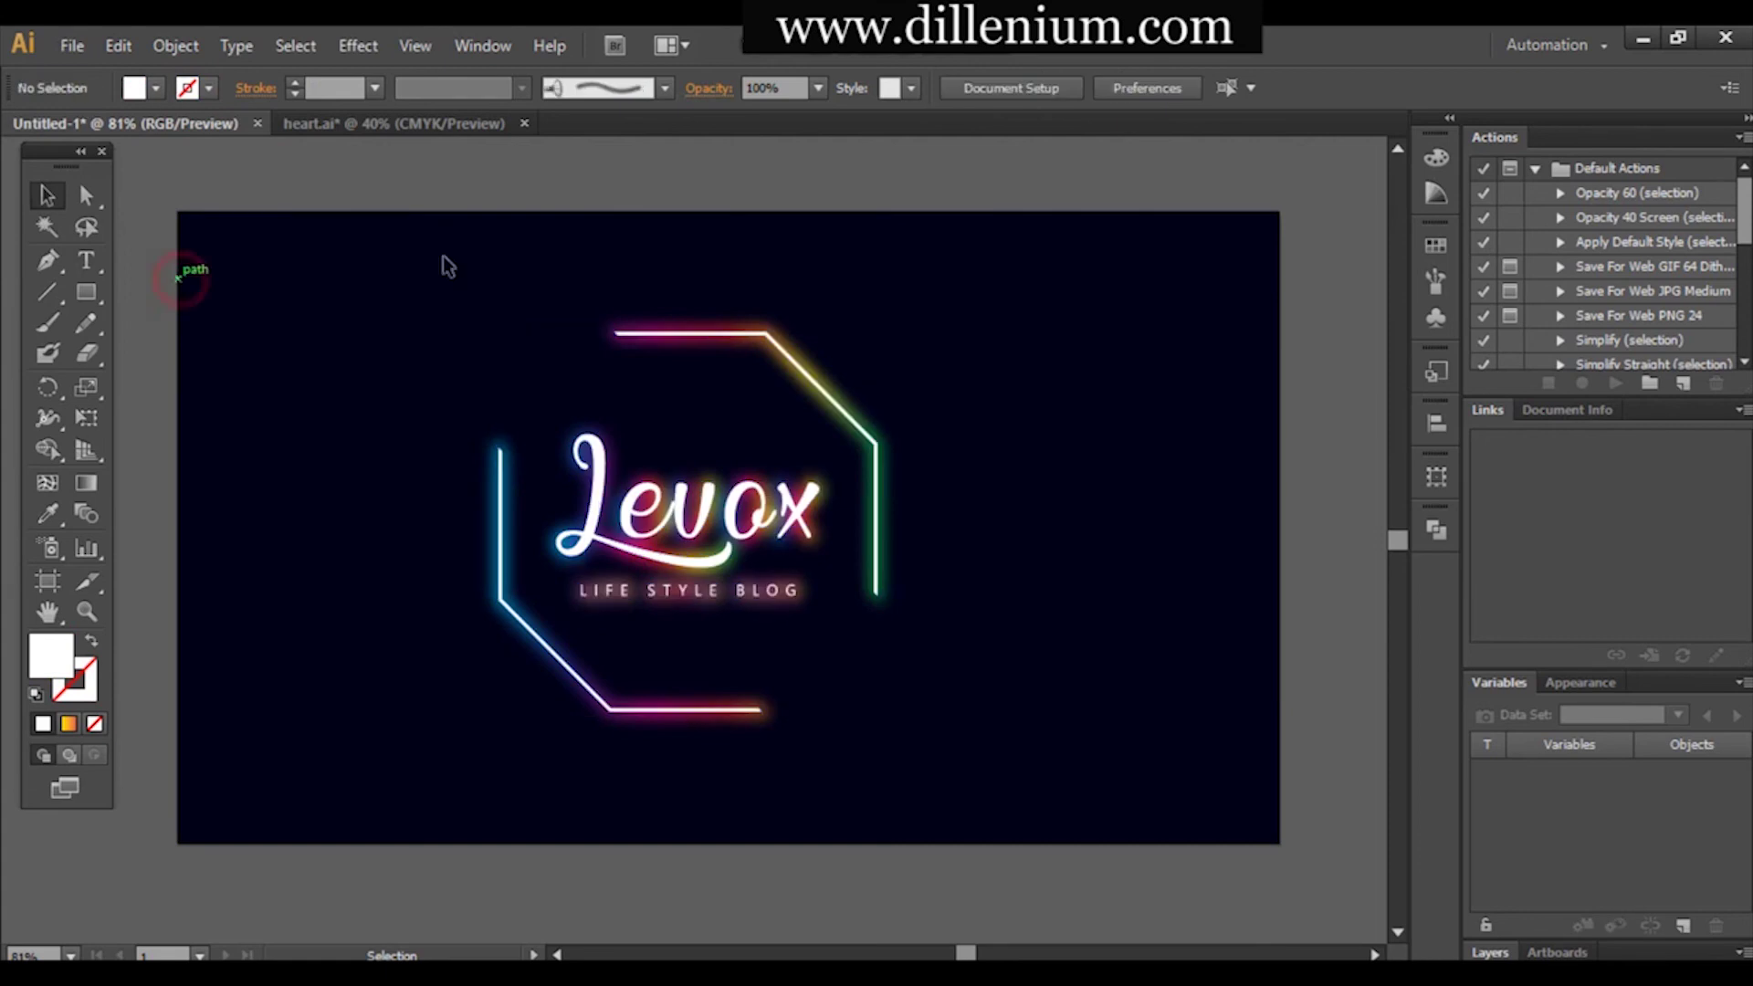
pyautogui.click(841, 400)
pyautogui.click(217, 88)
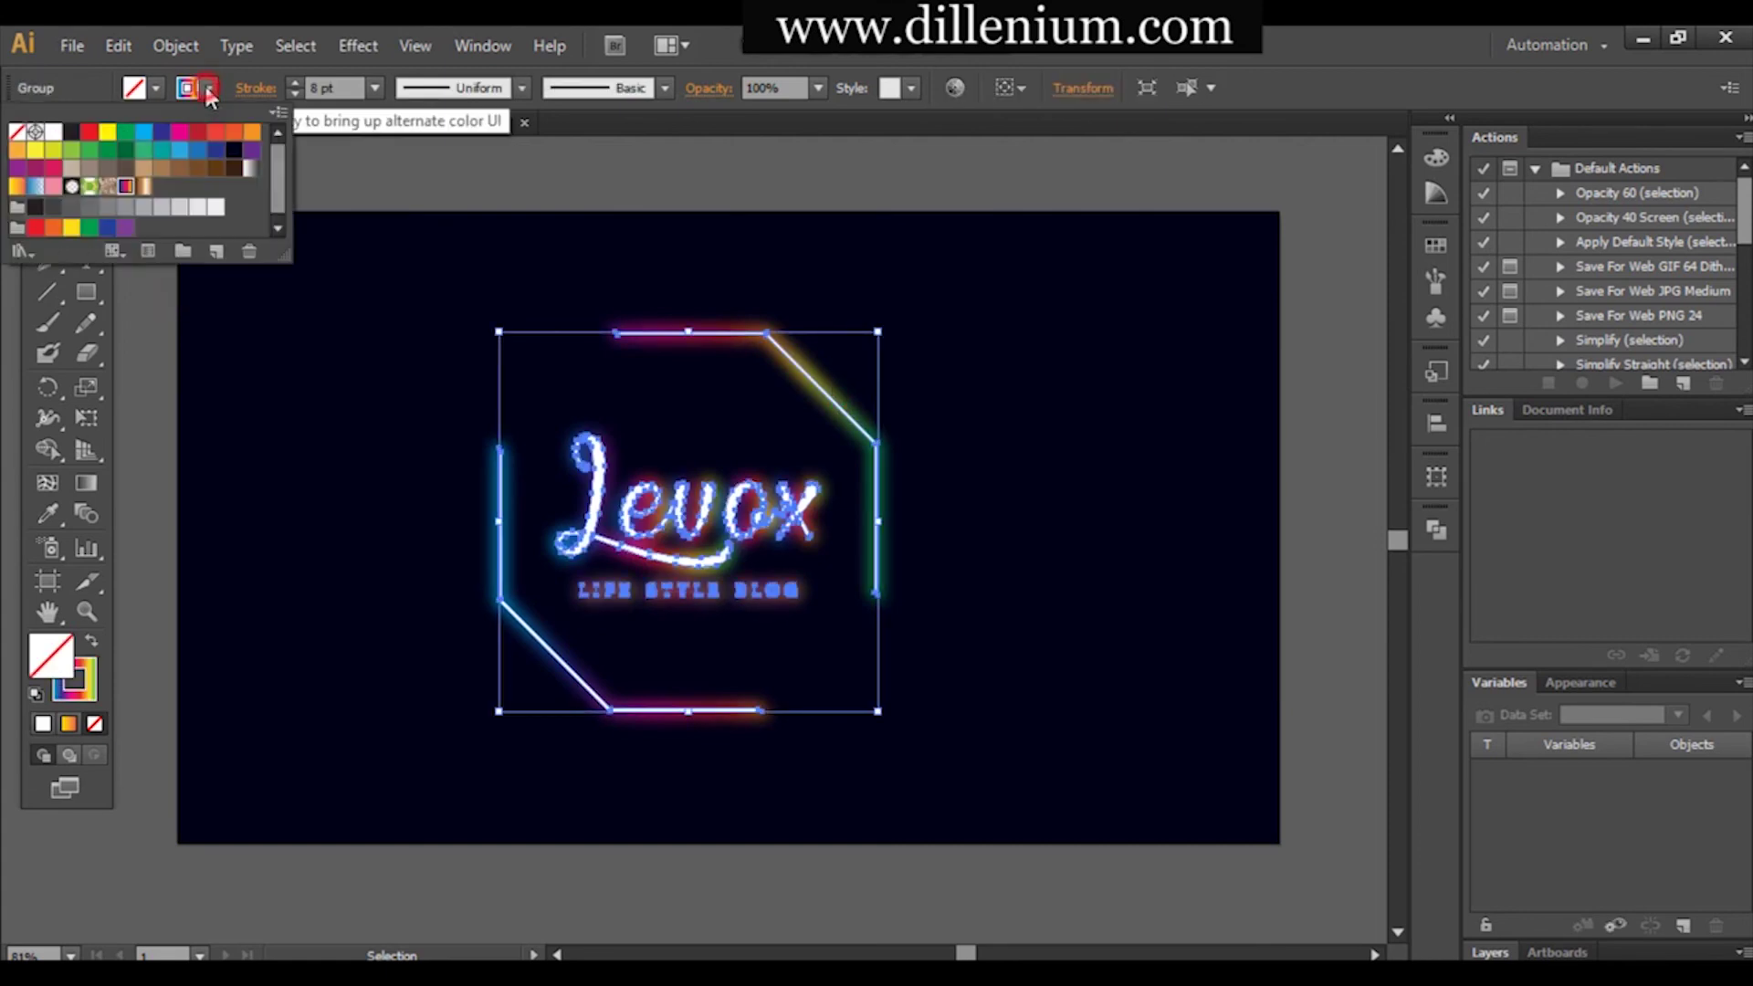
pyautogui.click(24, 251)
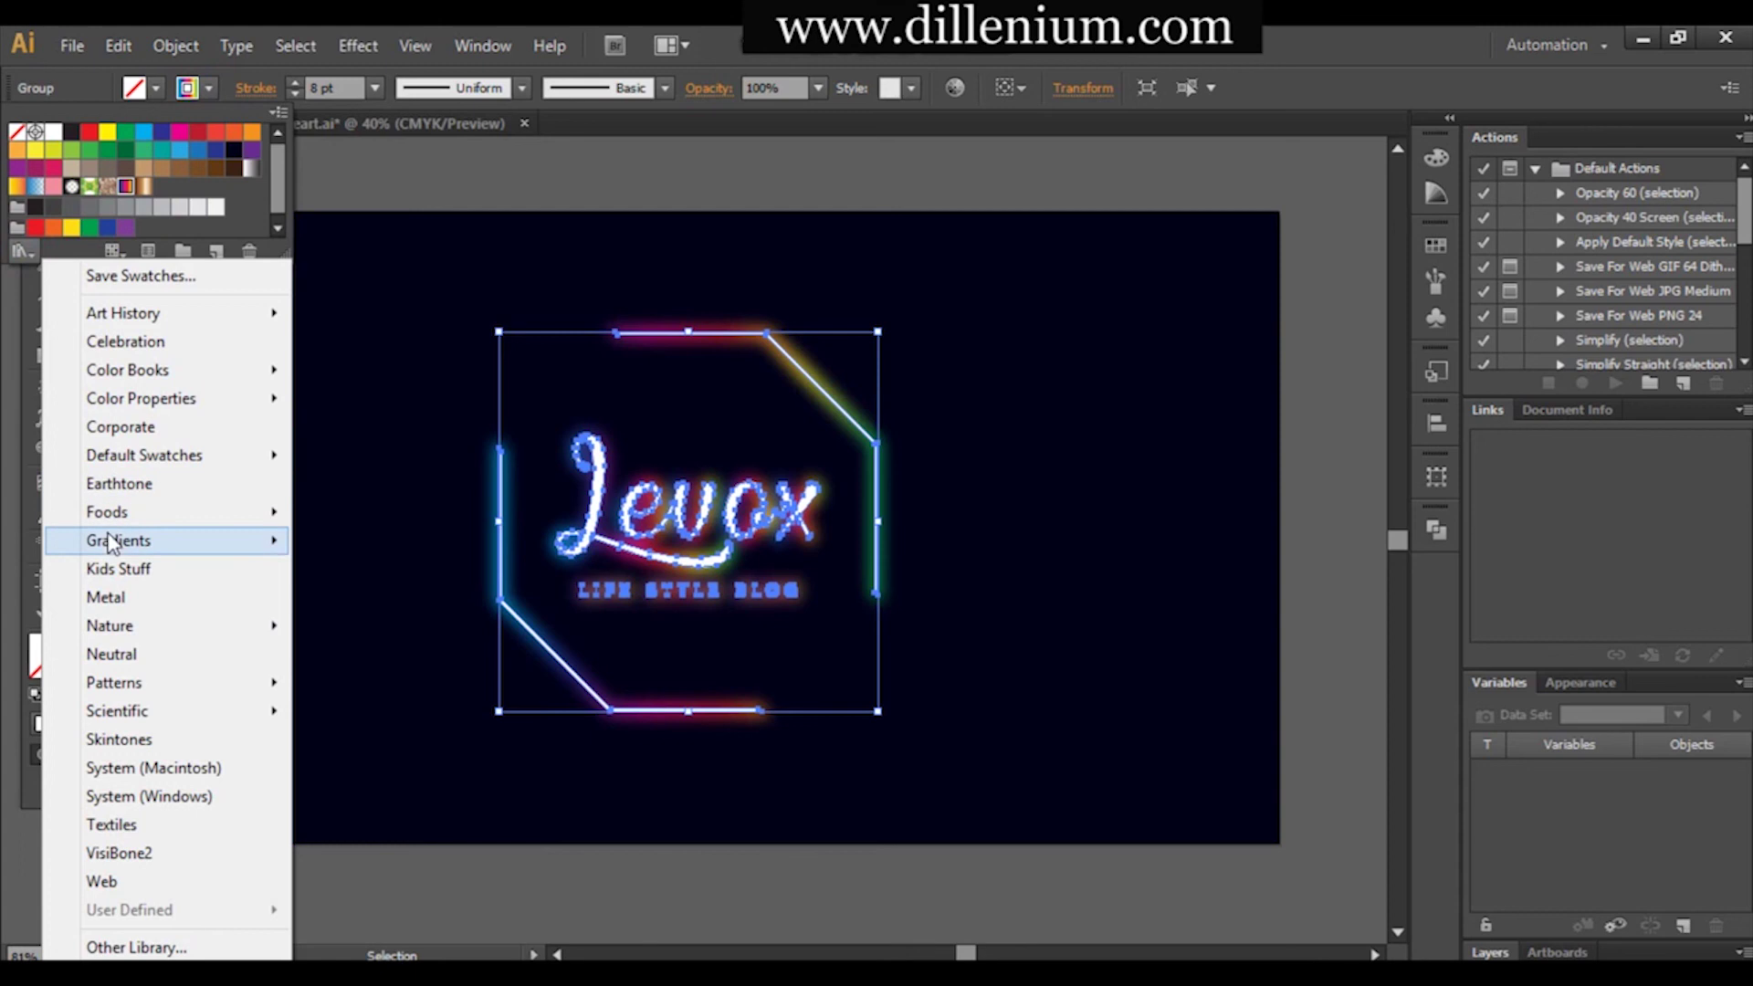
pyautogui.moveTo(114, 540)
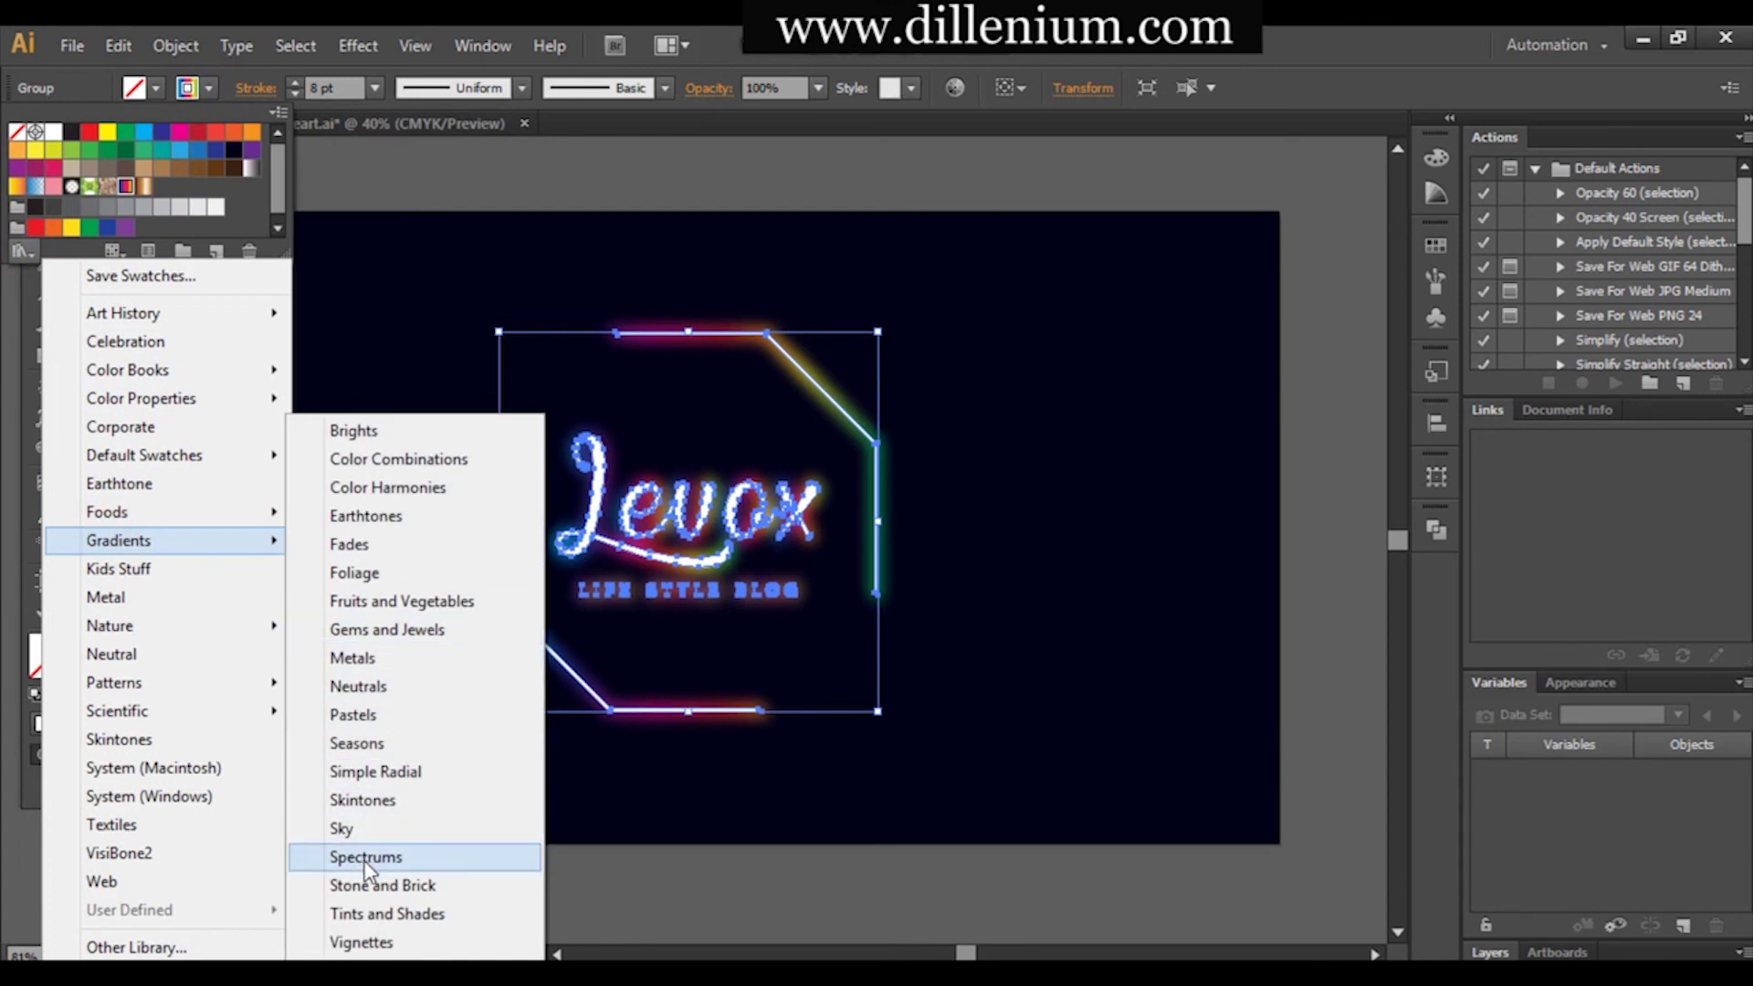
pyautogui.click(864, 822)
pyautogui.click(865, 821)
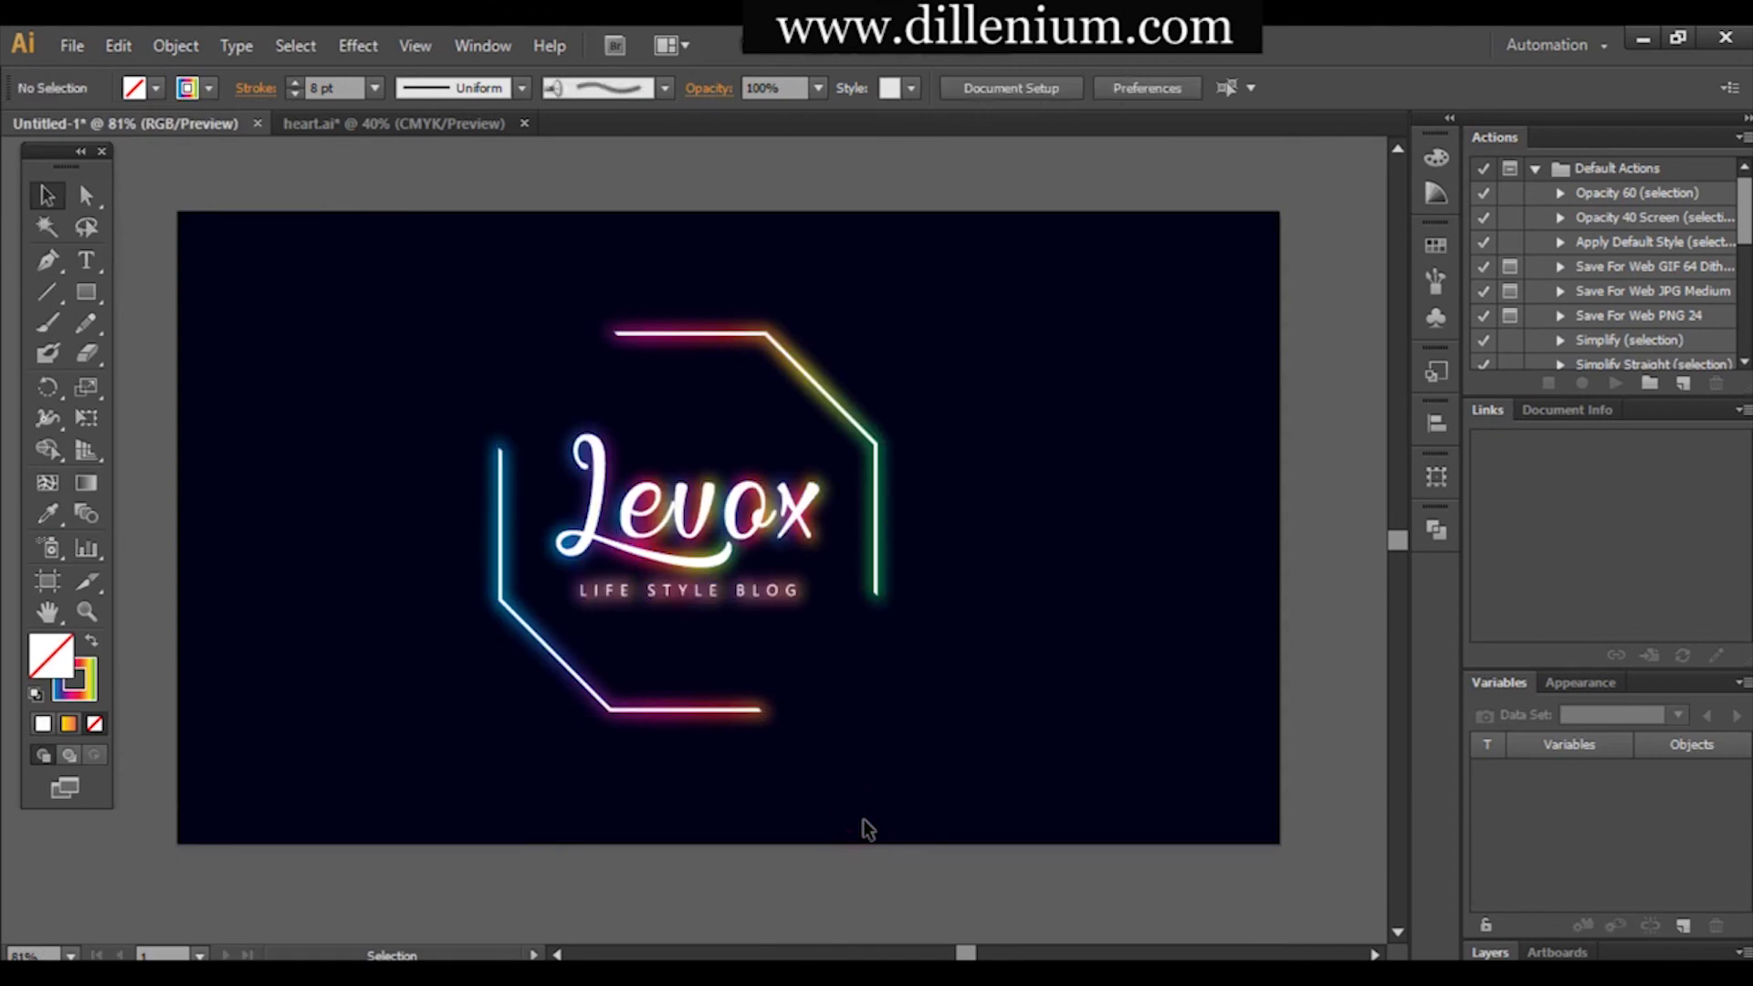